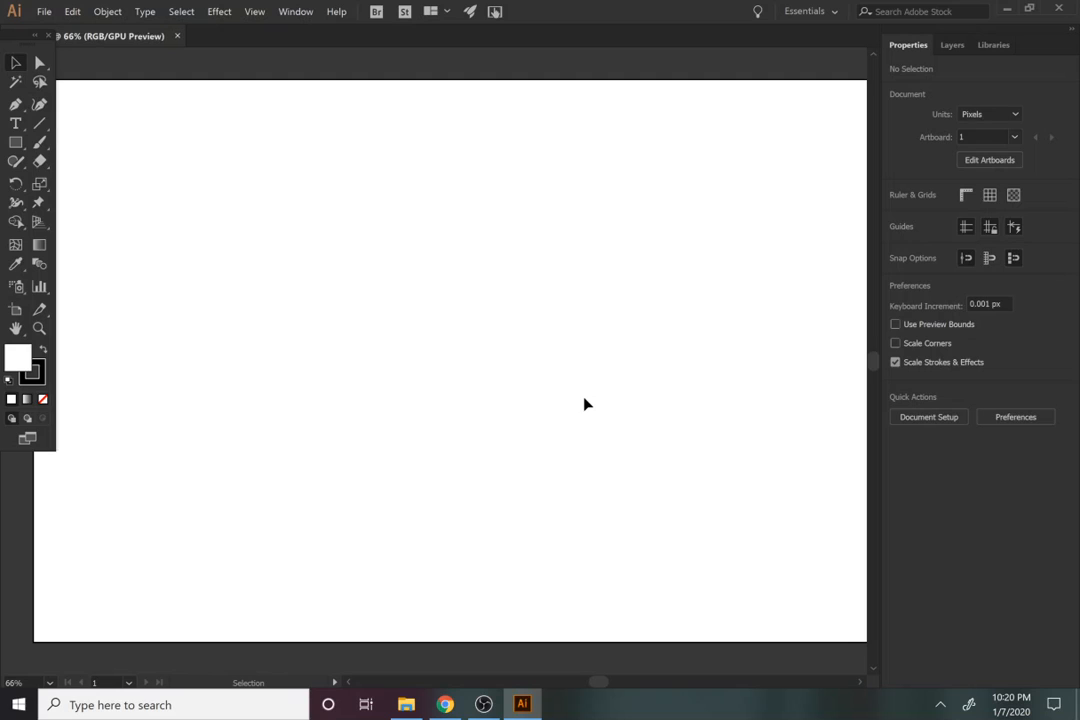
Draw a square about 383 px wide on the artboard and fill it with blue 007FB4
left_click(15, 143)
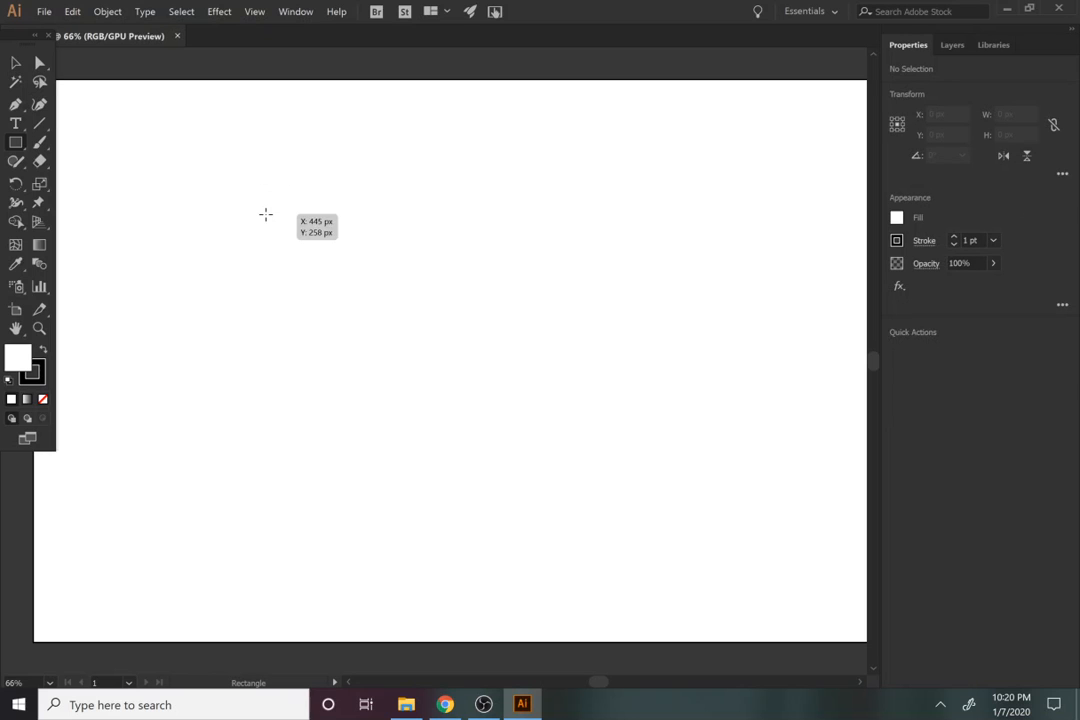
left_click_drag(265, 214, 465, 413)
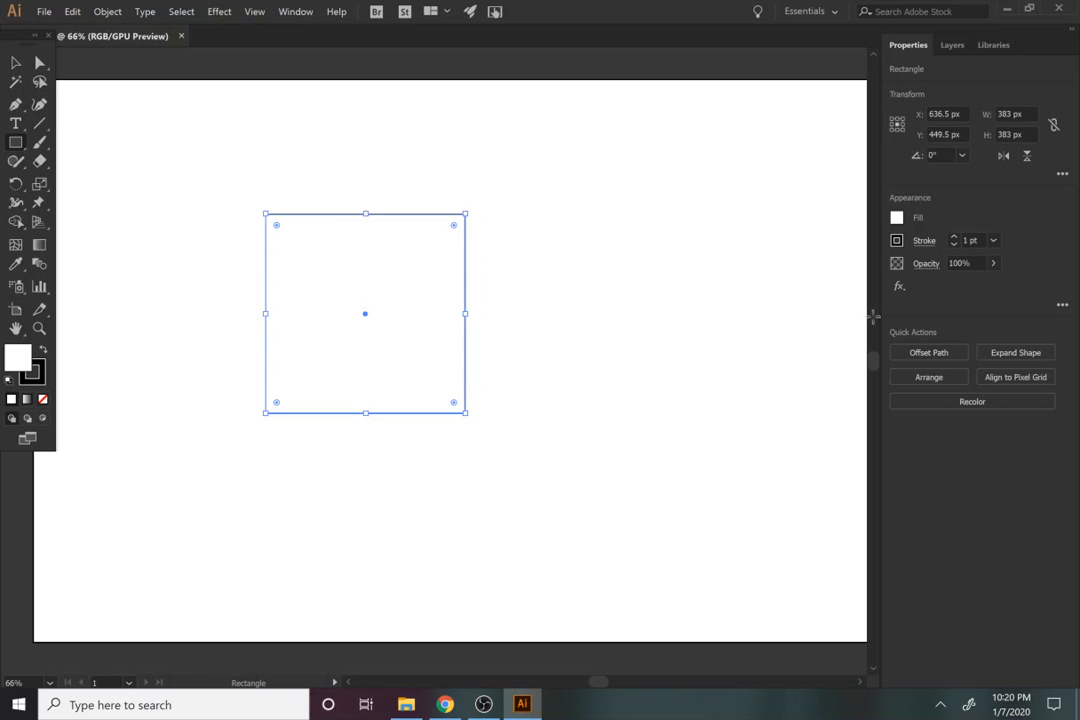
left_click(896, 219)
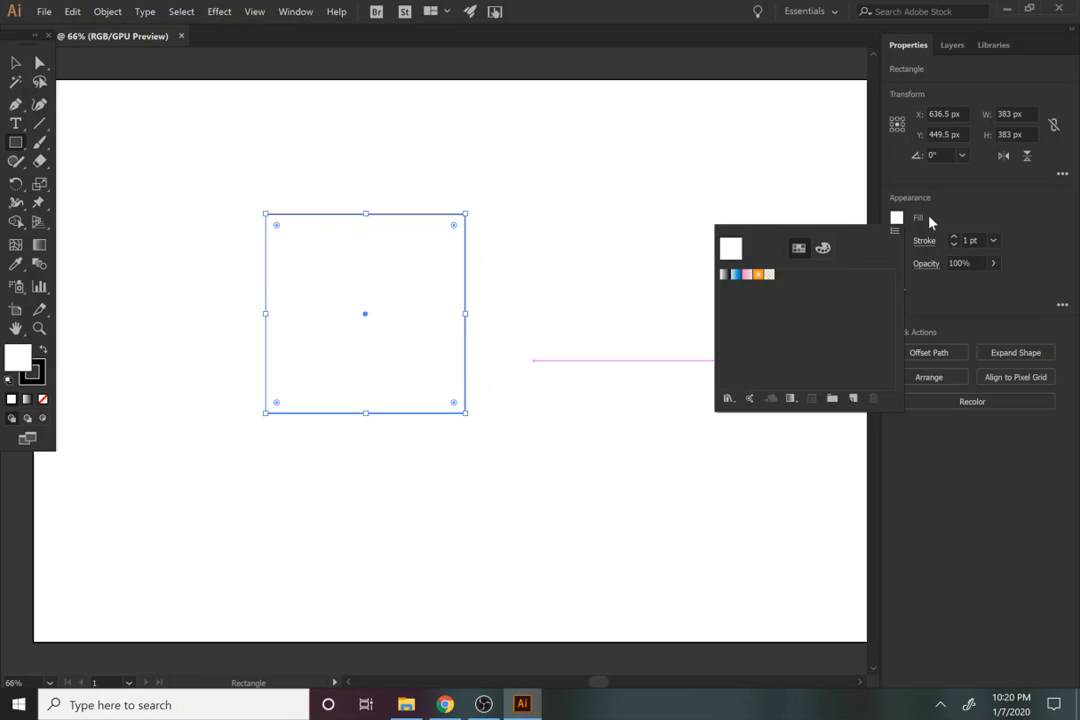
left_click(822, 246)
left_click(815, 374)
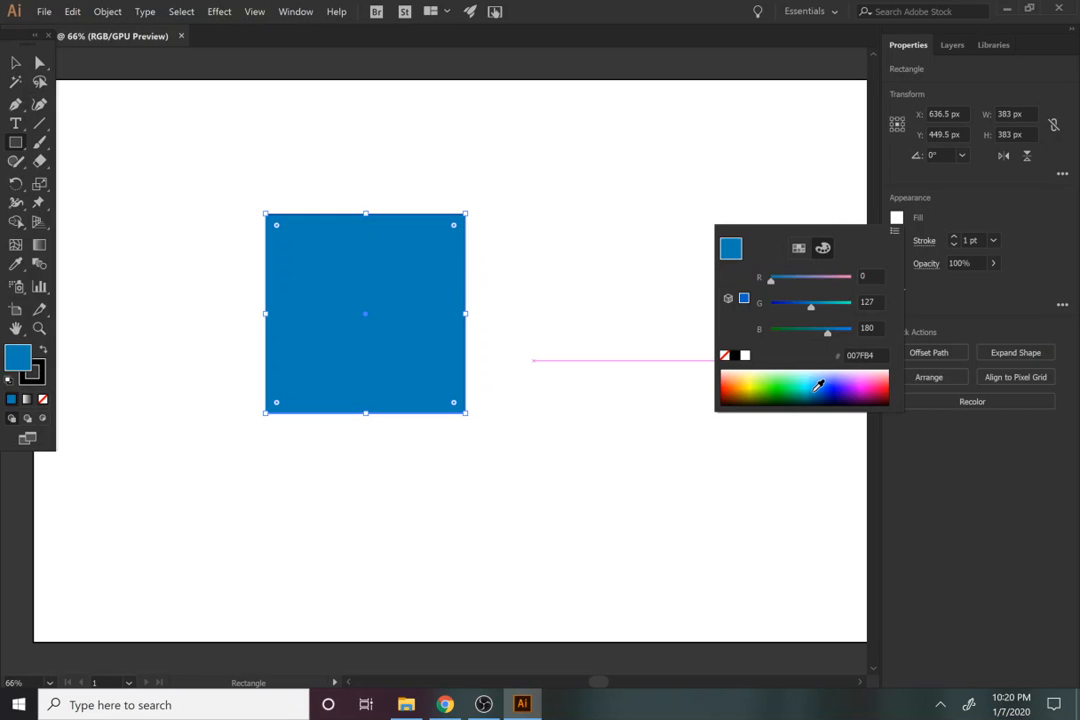
left_click(1006, 215)
Remove the stroke from the blue square
left_click(896, 240)
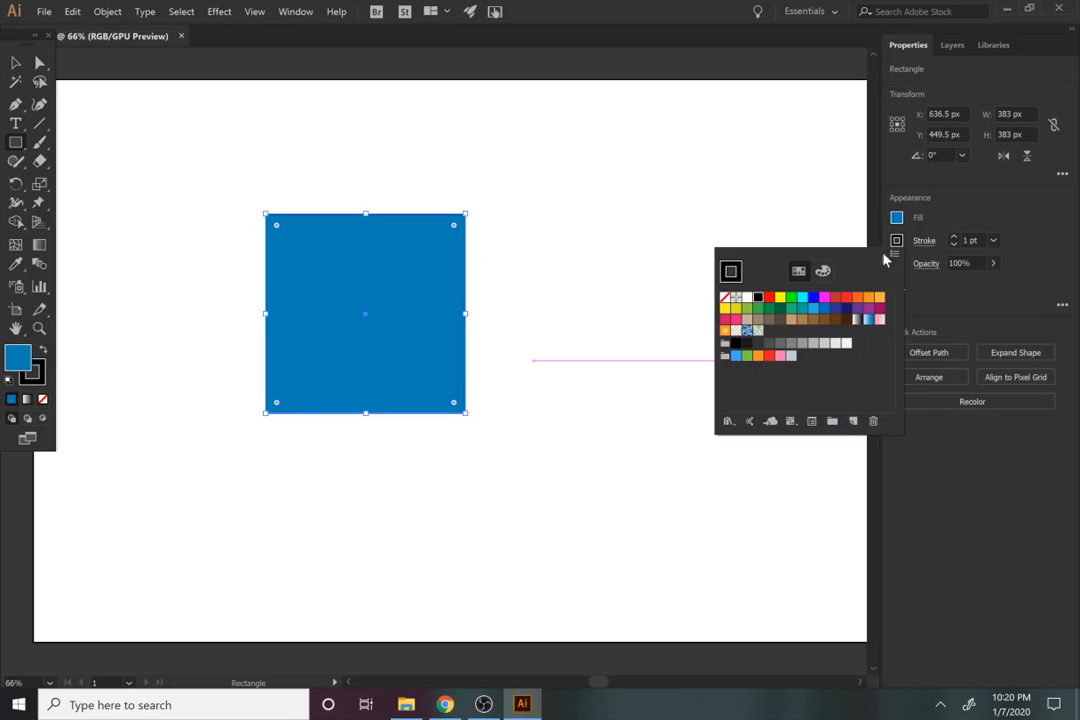
left_click(725, 300)
left_click(964, 221)
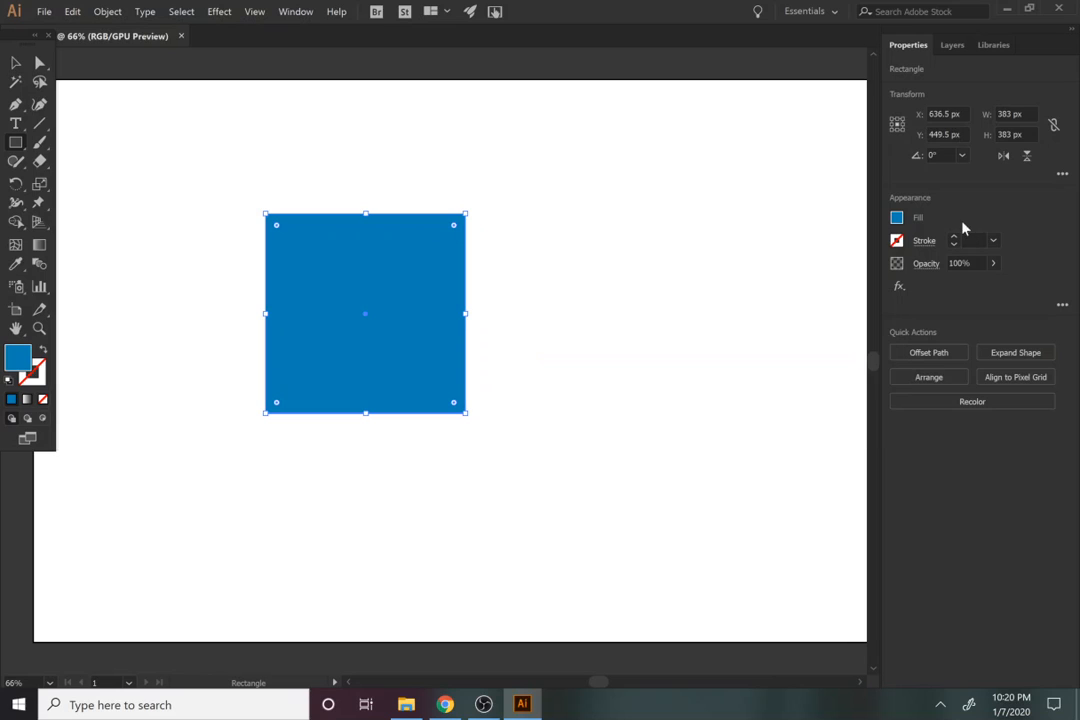
Rotate the square to 315° to make a diamond, and place a copy about 82 px to its right
left_click(14, 63)
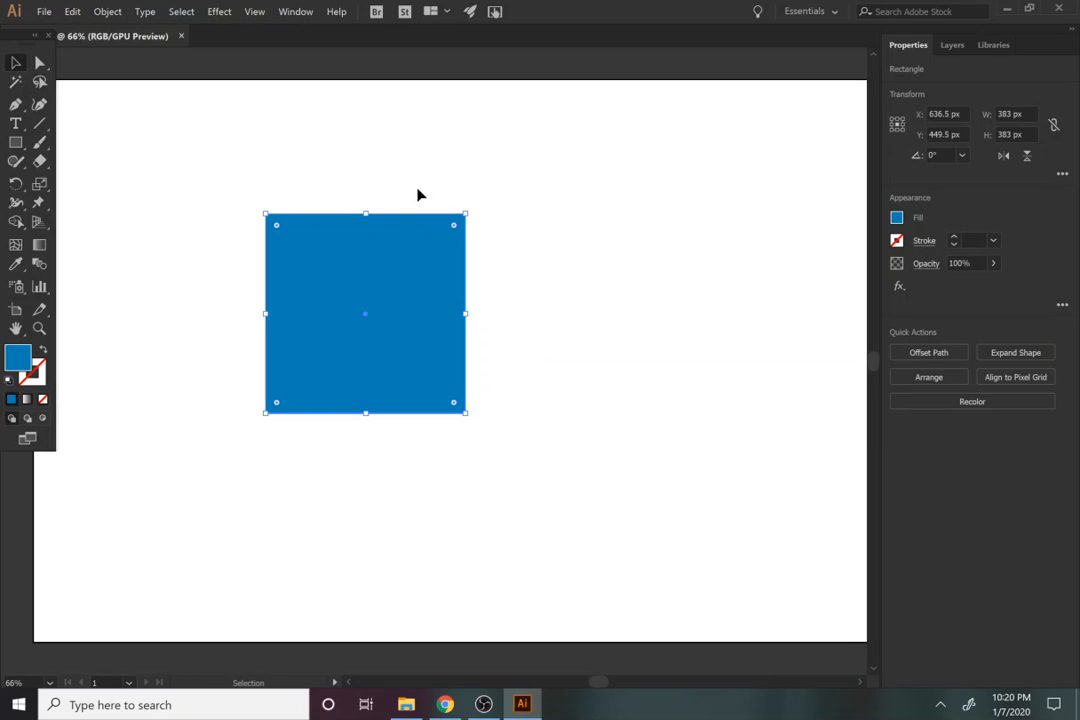
left_click_drag(468, 206, 536, 291)
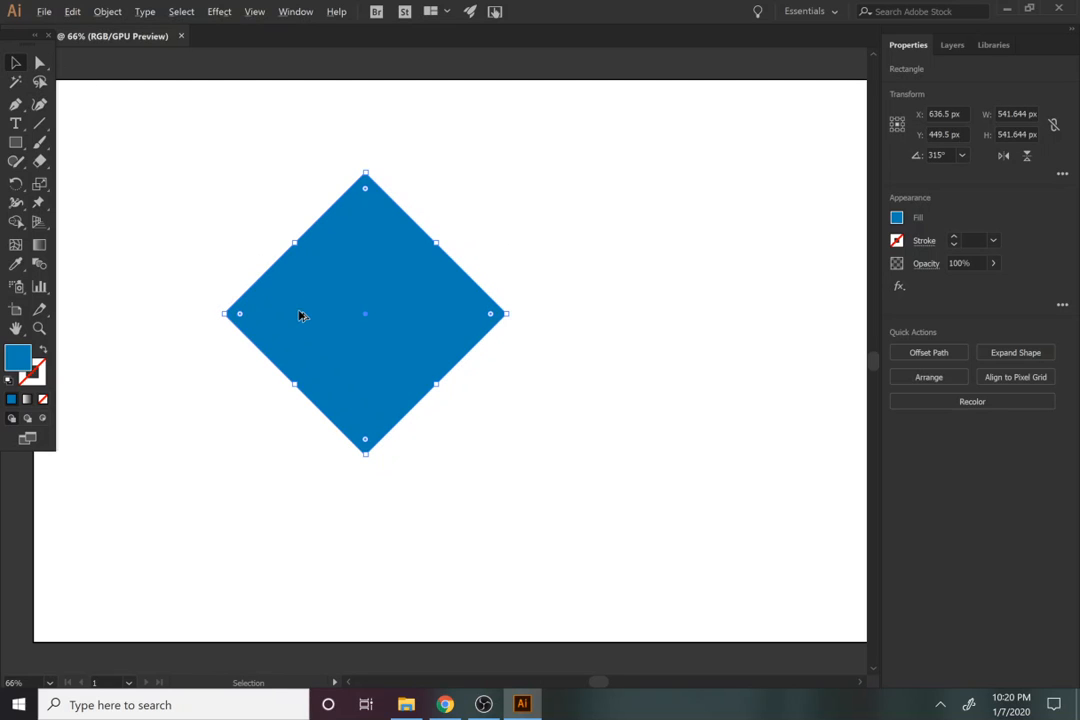
left_click_drag(301, 316, 343, 316)
Use the Shape Builder on both diamonds to remove everything except the left chevron
left_click_drag(472, 470, 183, 152)
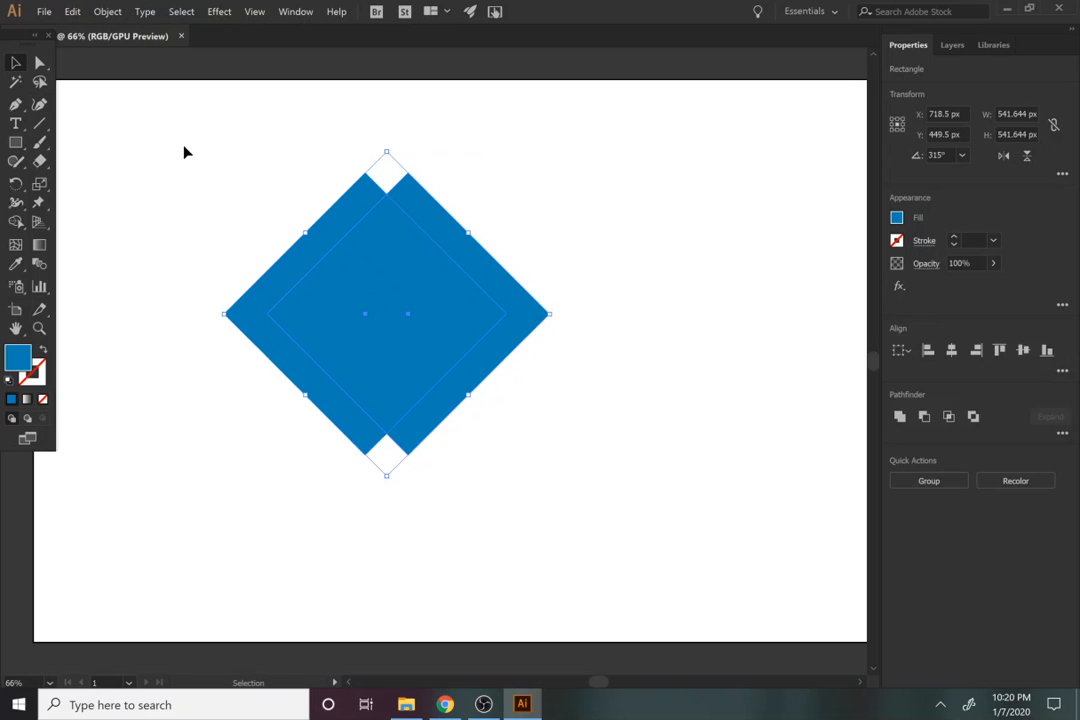
left_click(16, 221)
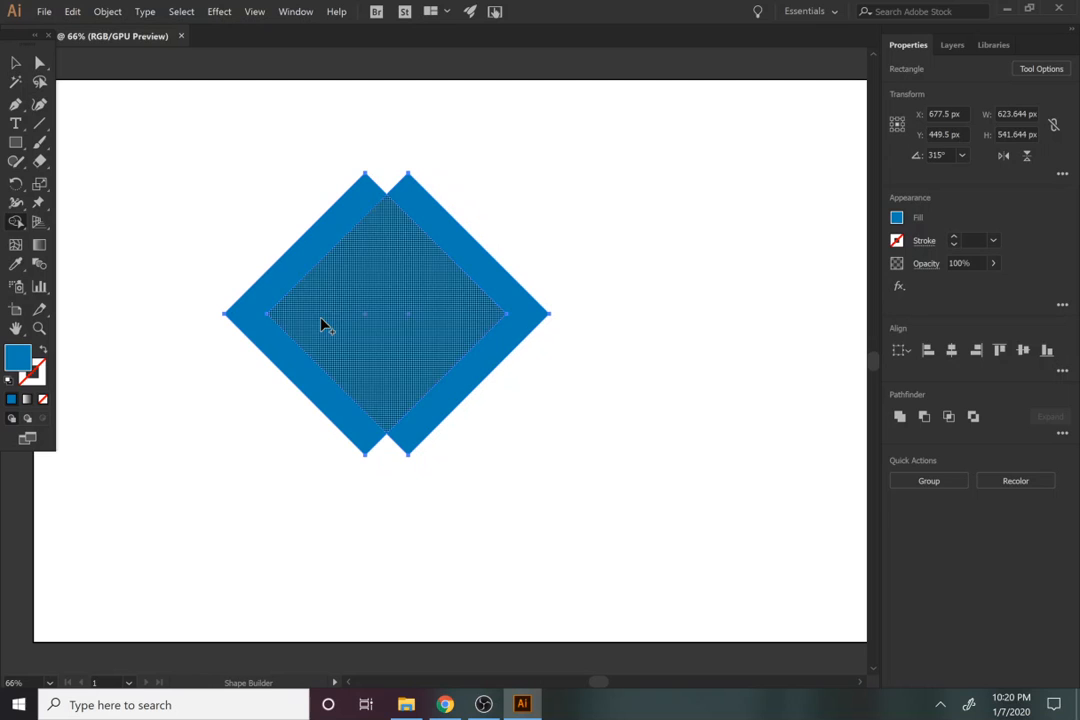
left_click(492, 311)
key("super")
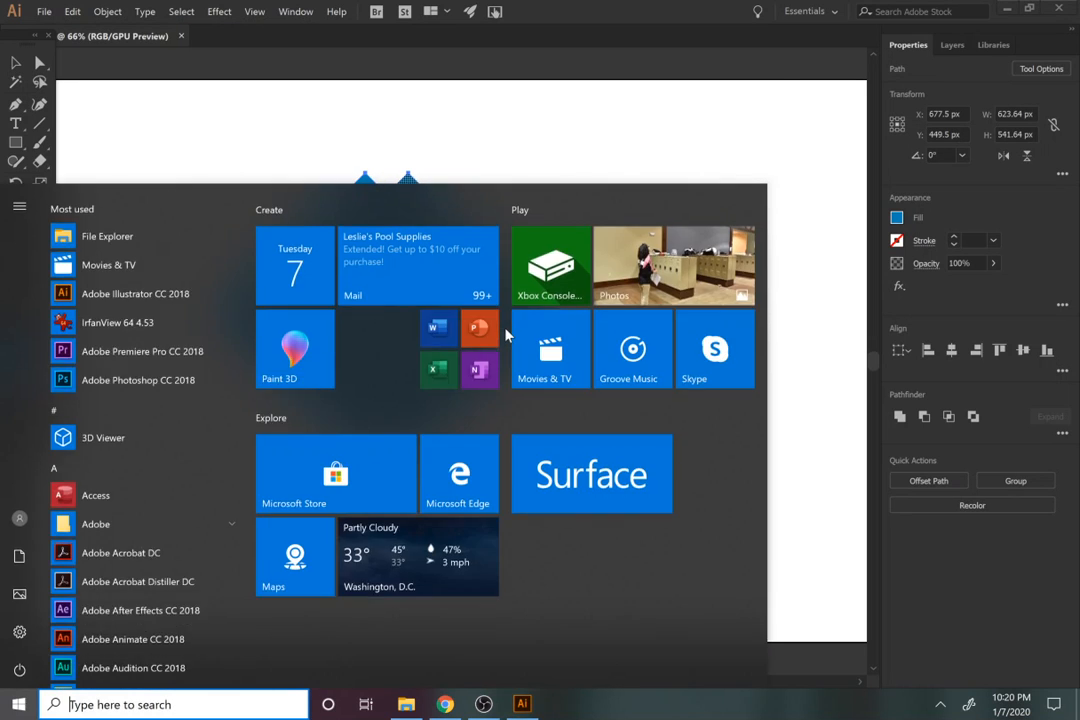
key("Escape")
left_click(501, 330, "alt")
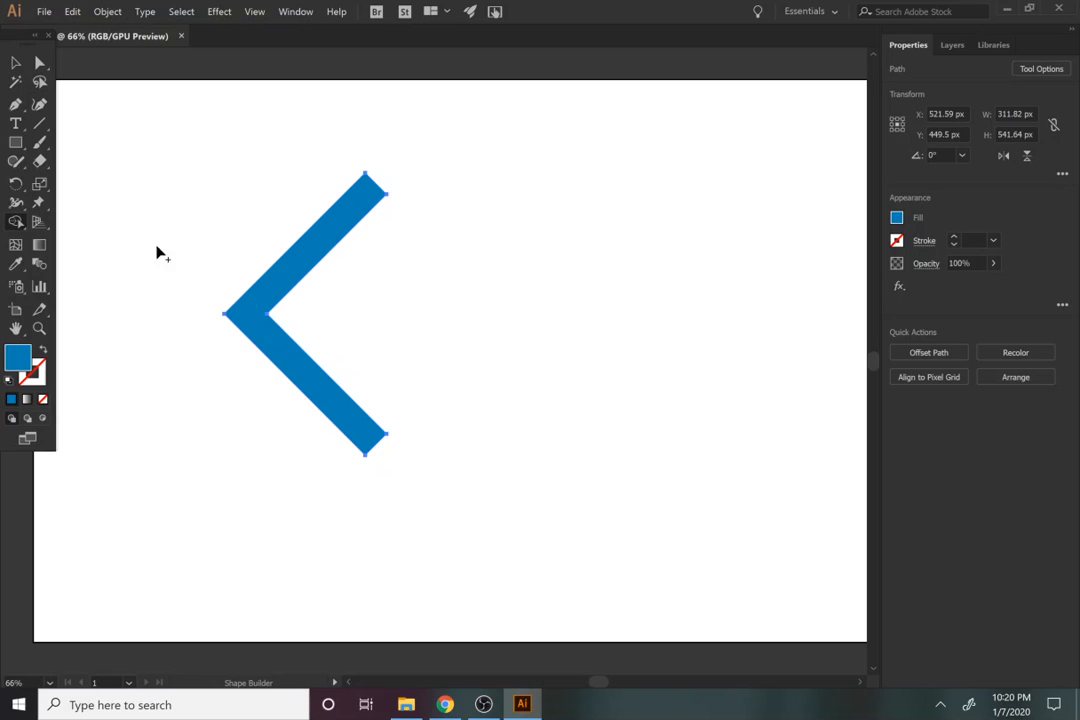
Draw two horizontal rectangles, about 595 × 115 px over the chevron's upper tip and about 591 × 103 px over its lower tip
left_click(15, 142)
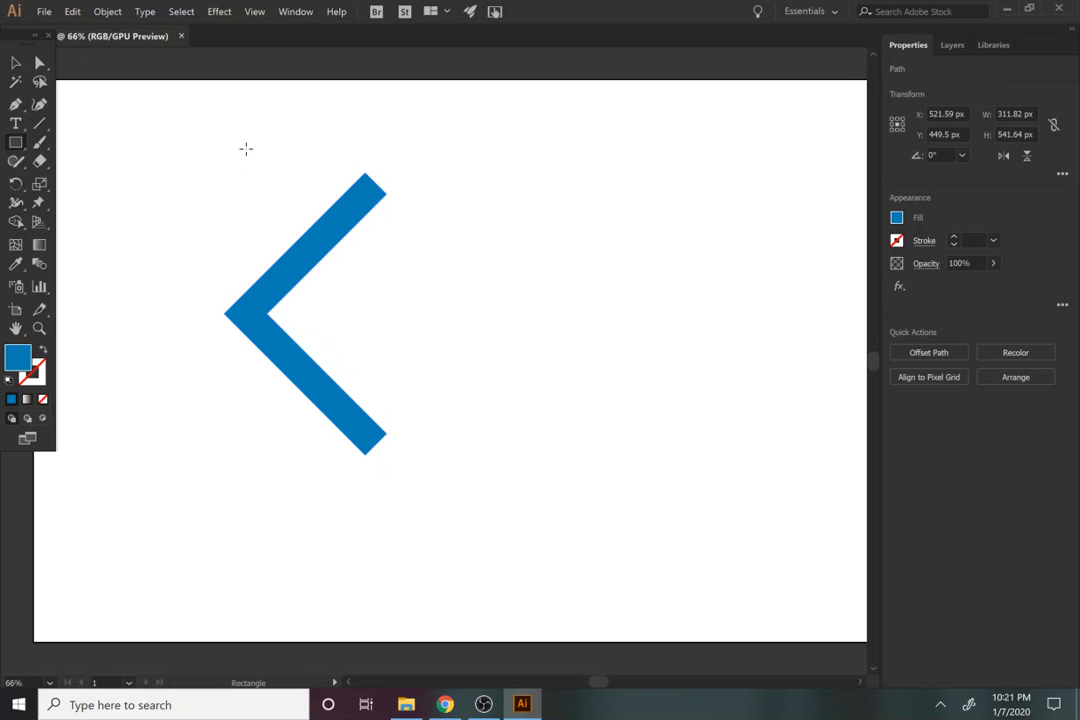
left_click_drag(199, 139, 510, 198)
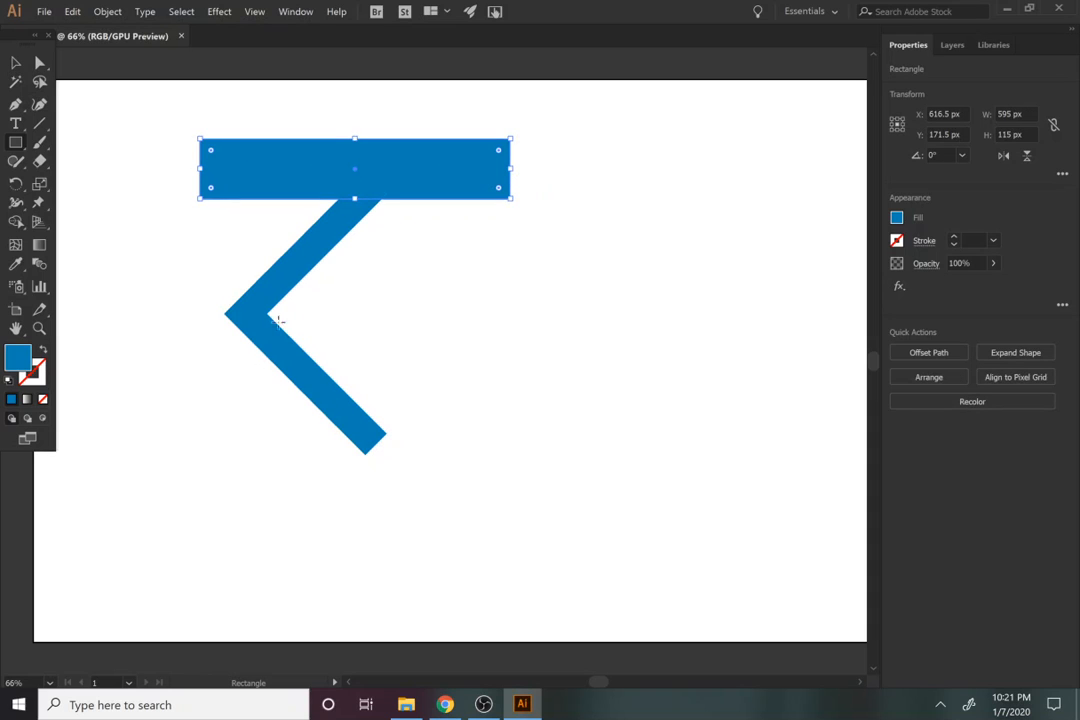
left_click_drag(212, 430, 521, 483)
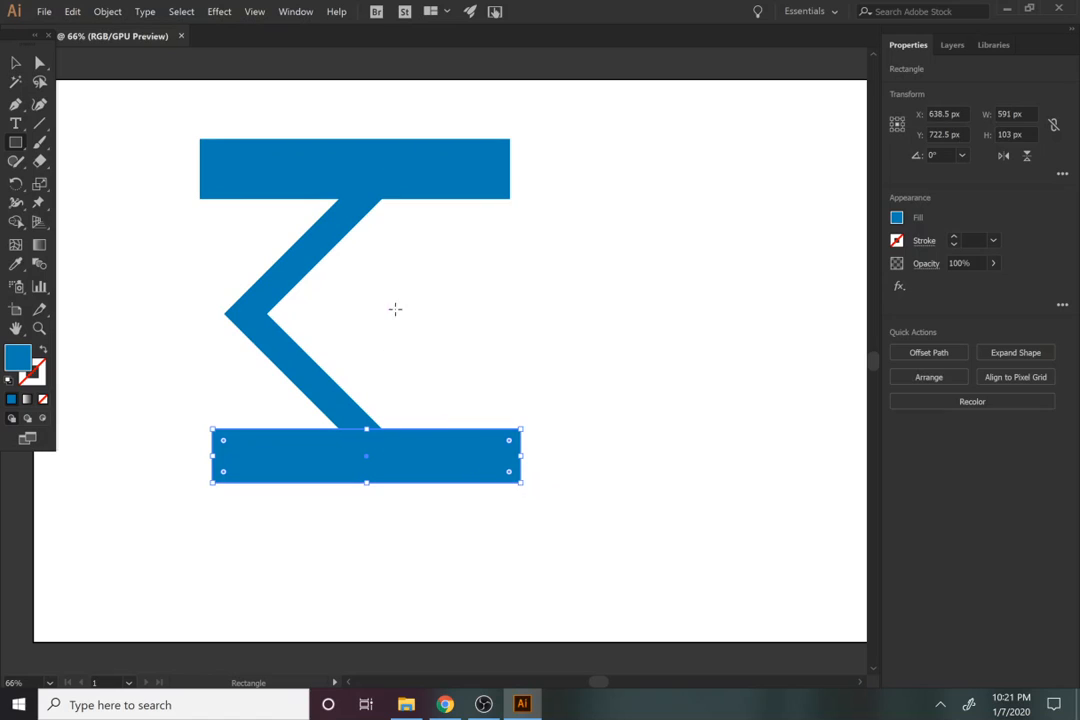
Fill both horizontal rectangles with pink D37FB4
left_click(16, 62)
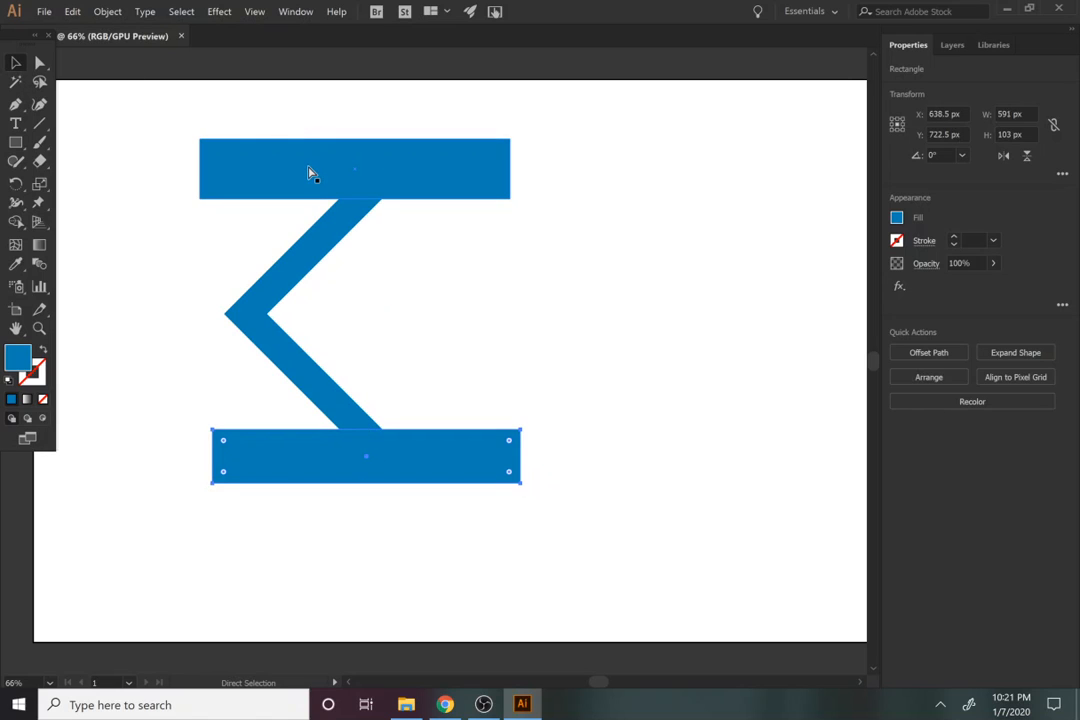
left_click(309, 171)
left_click(389, 480, "shift")
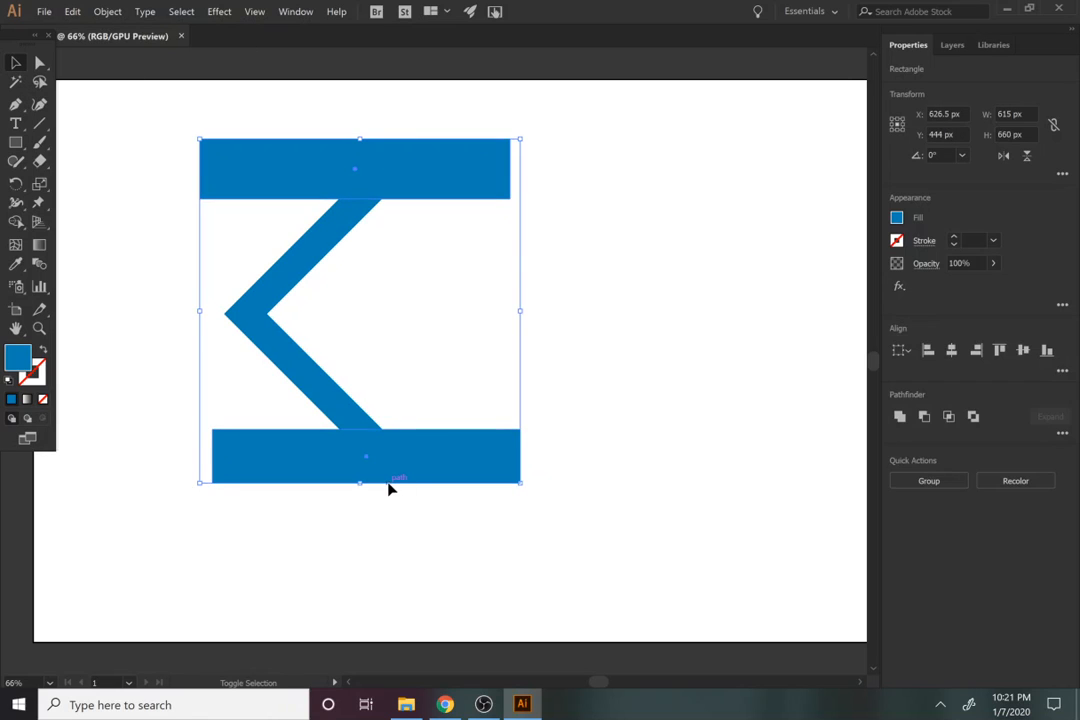
left_click(896, 217)
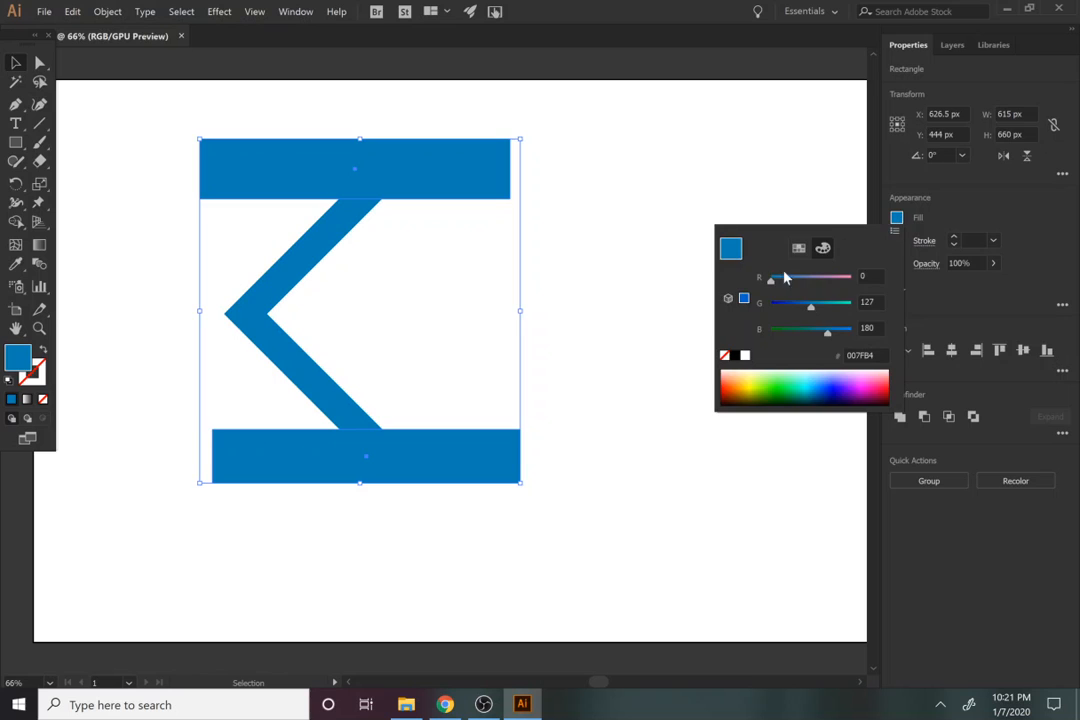
left_click(838, 281)
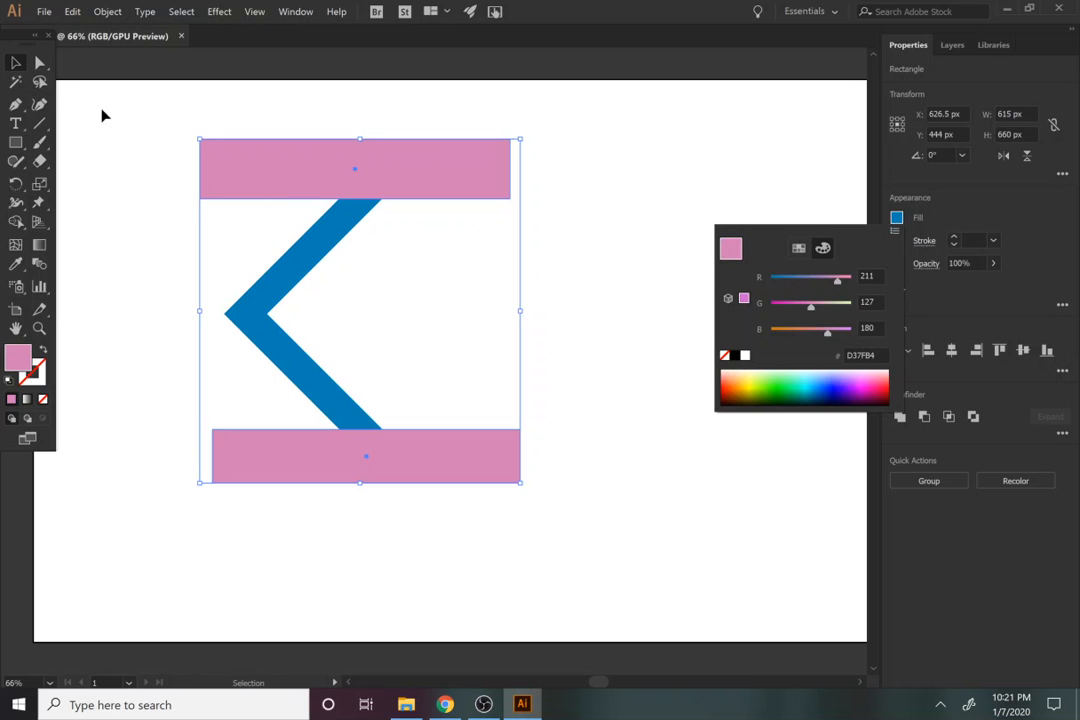
Group the two pink rectangles
left_click(12, 61)
left_click(104, 12)
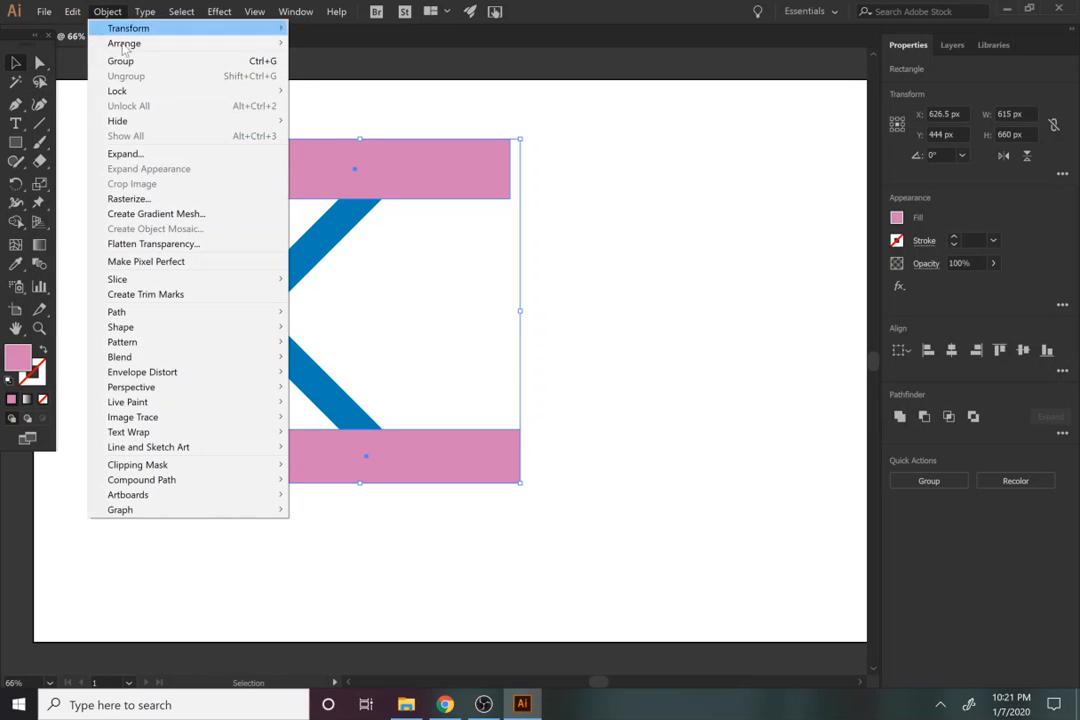
left_click(128, 61)
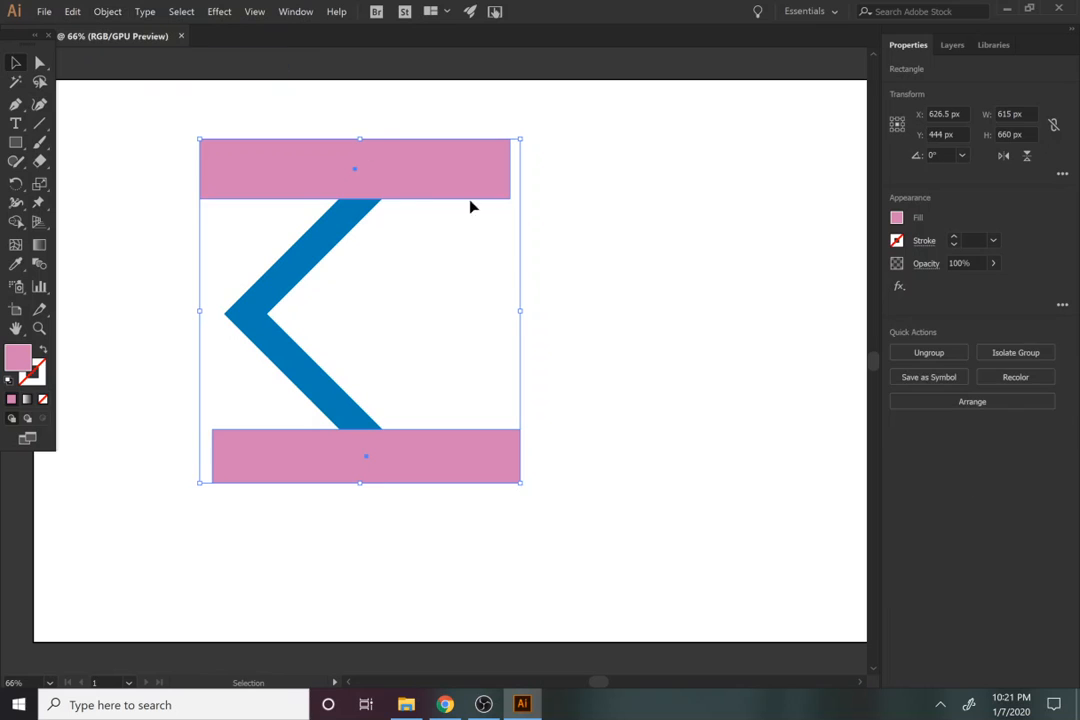
Ungroup the two pink rectangles and restore their grouping
right_click(395, 179)
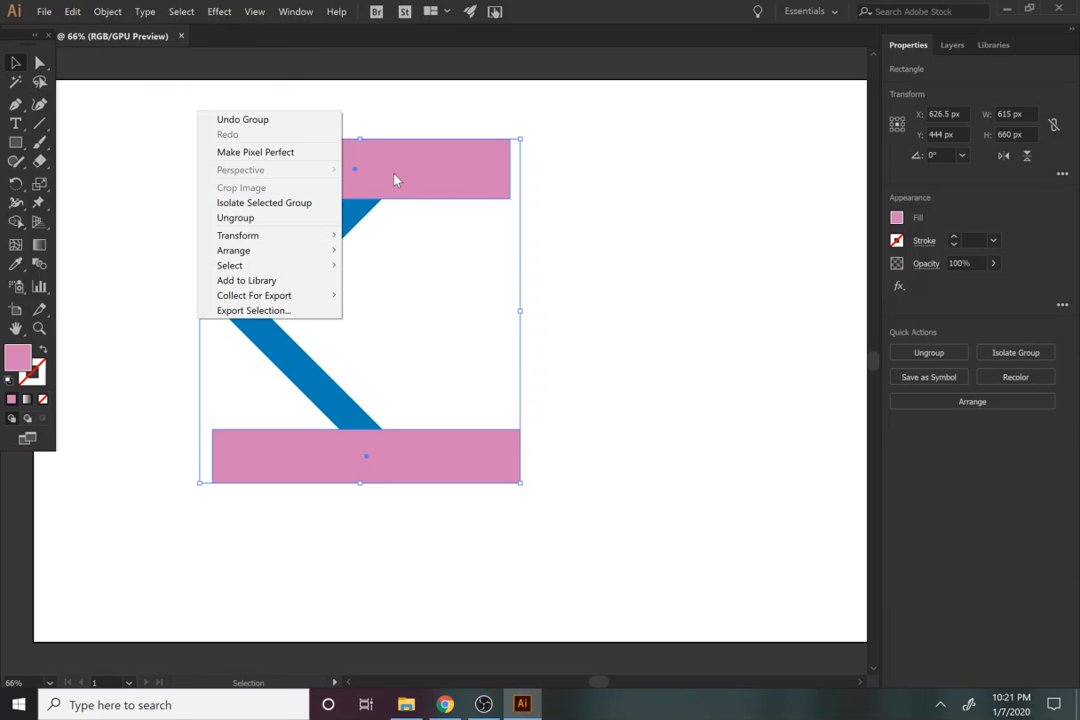
left_click(275, 218)
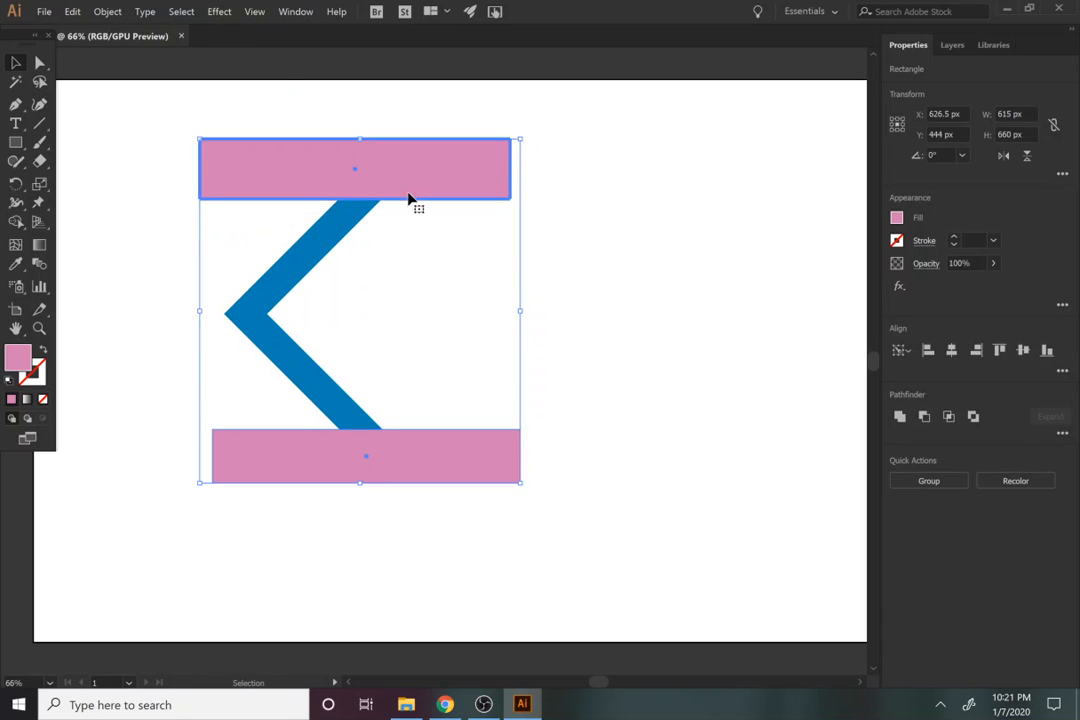
right_click(407, 200)
left_click(232, 199)
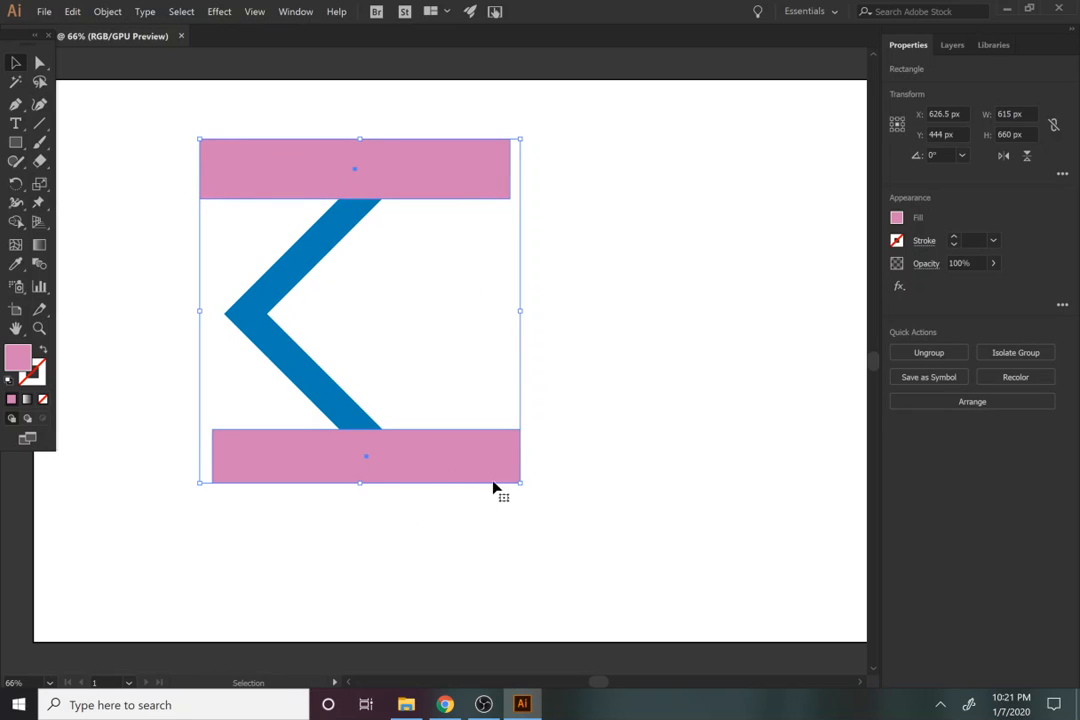
Align the vertical centers of the chevron and rectangle group, and cut off the rectangles and covered chevron tips with the Shape Builder
left_click_drag(373, 476, 176, 125)
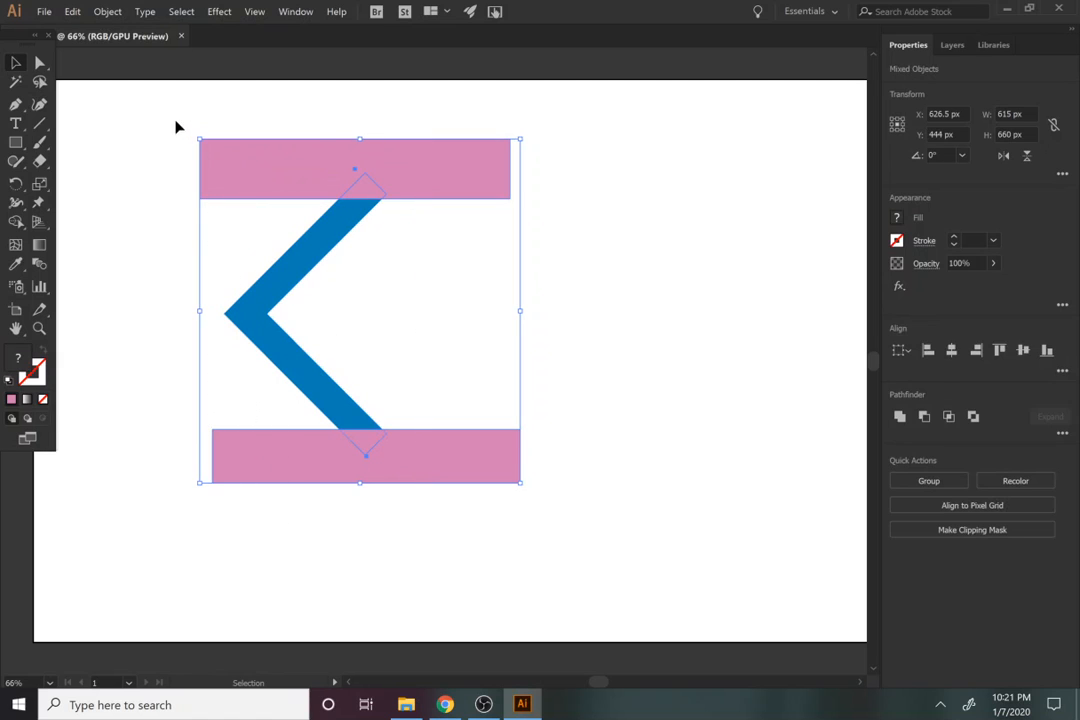
left_click(1023, 351)
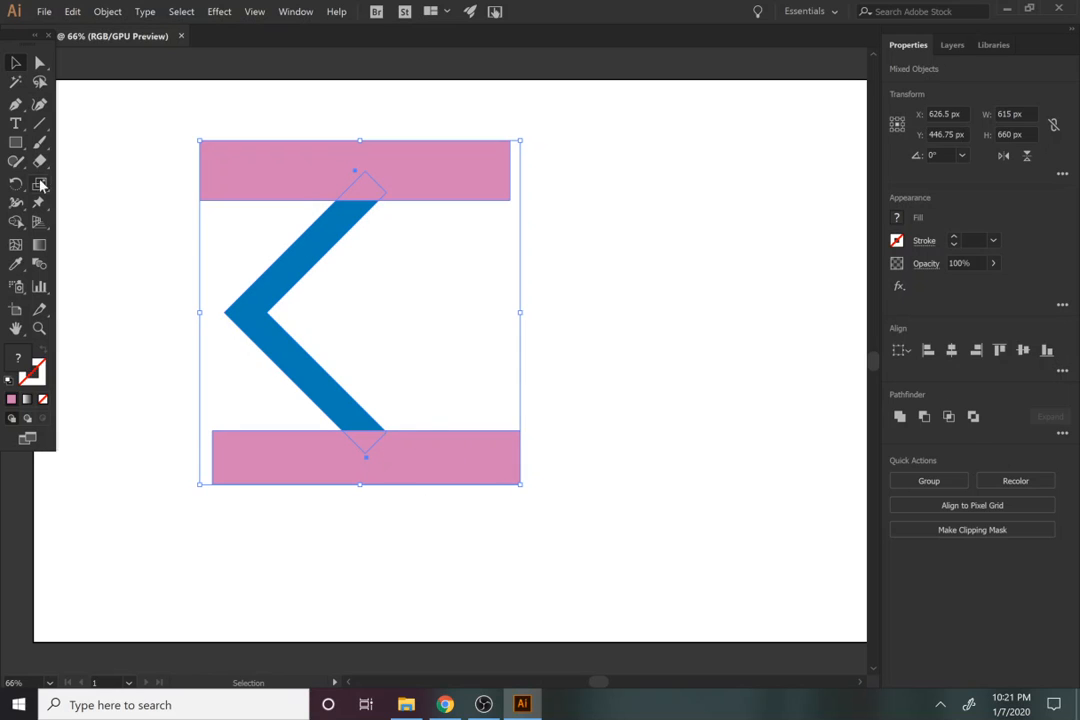
left_click(16, 222)
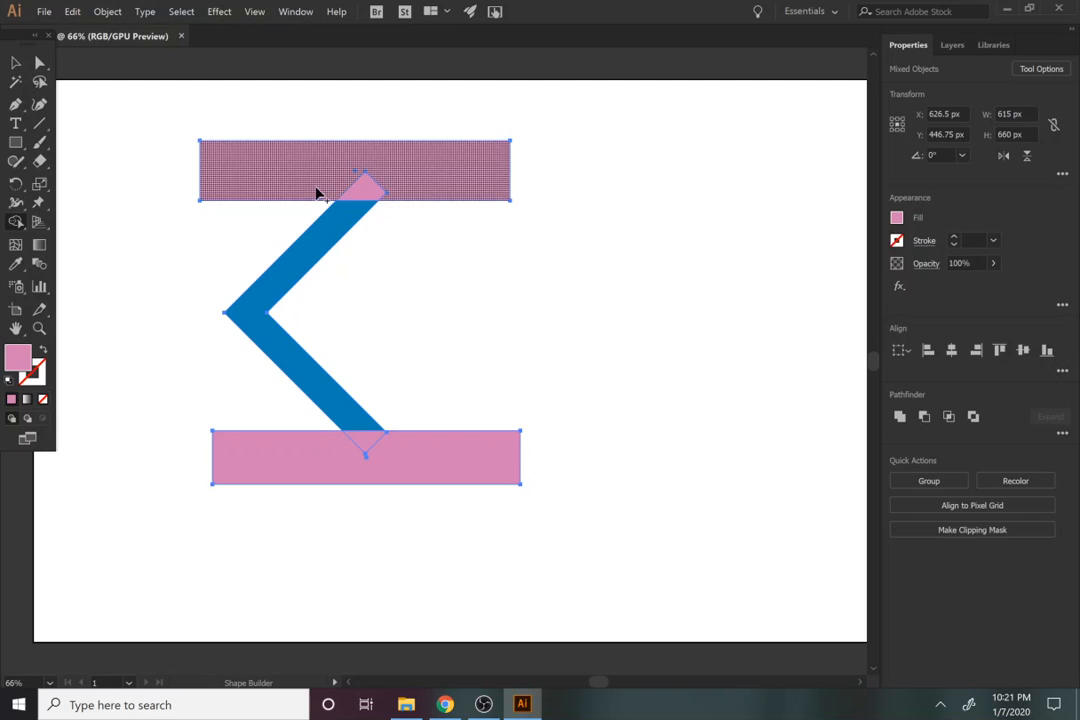
left_click_drag(316, 195, 446, 195)
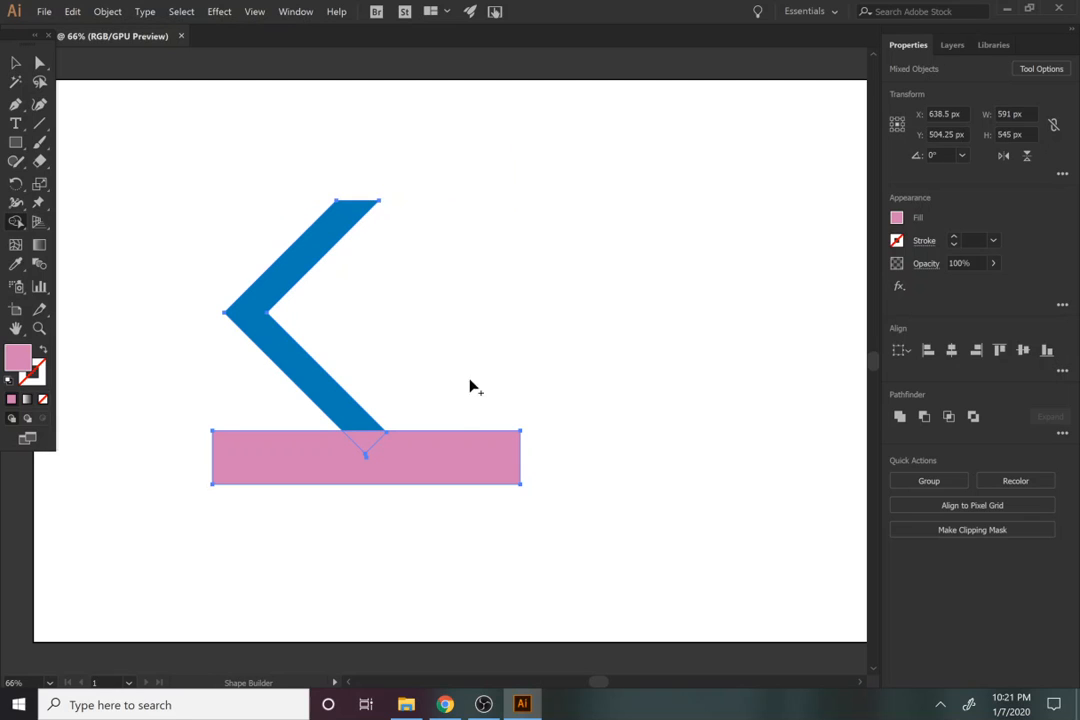
left_click_drag(373, 453, 299, 451)
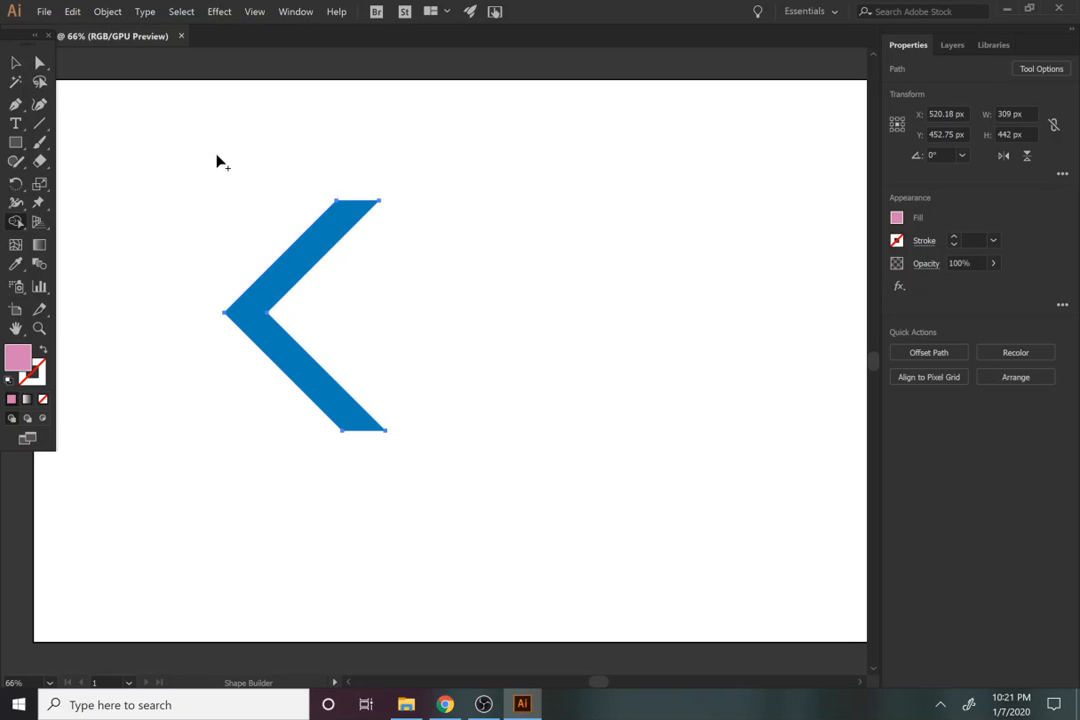
left_click(15, 58)
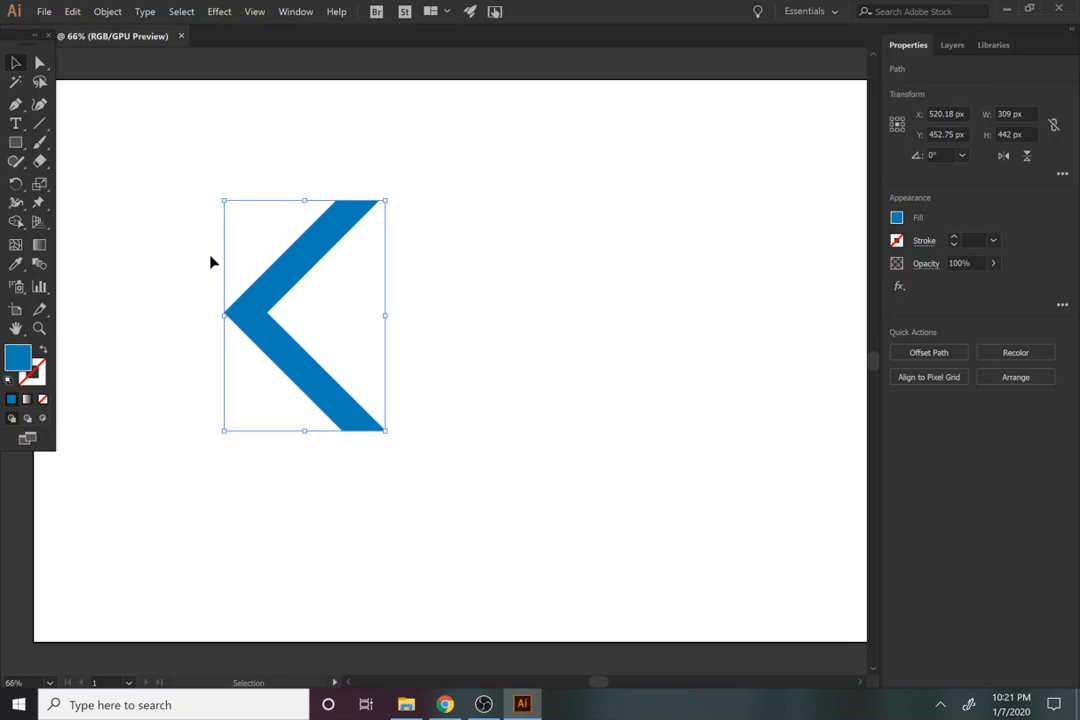
Position the blue chevron near the artboard's left edge and a duplicate of it at the right edge
key("z")
left_click(280, 342, "alt")
left_click(280, 342, "alt")
left_click(280, 342, "alt")
left_click_drag(449, 373, 157, 360)
key("v")
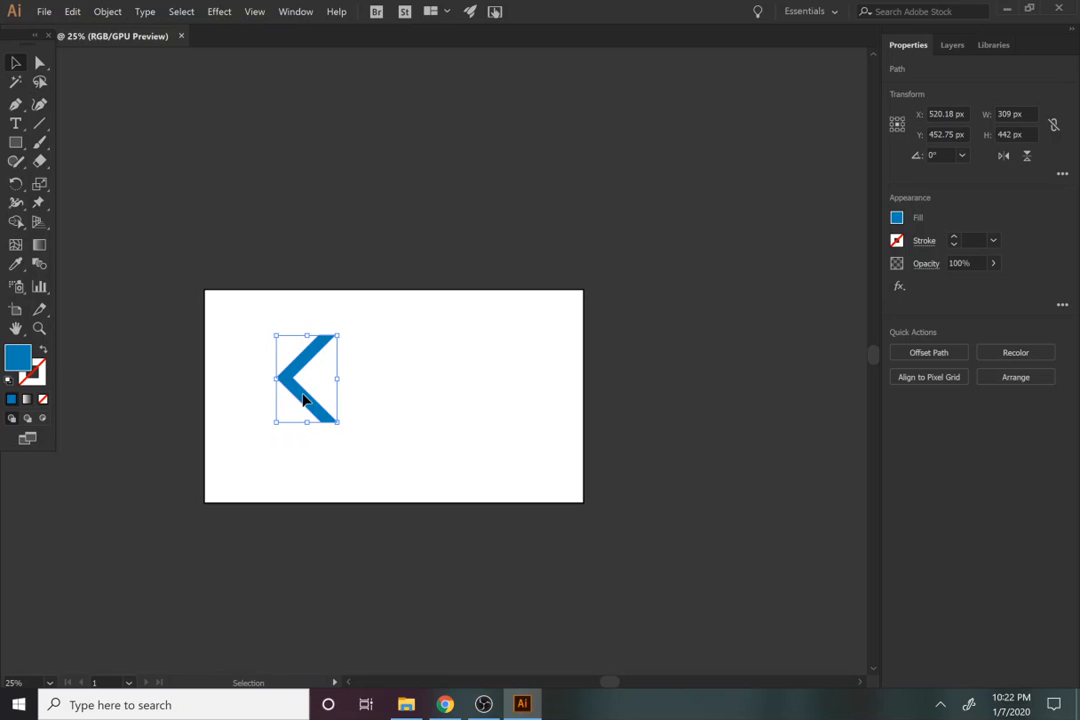
left_click_drag(303, 400, 546, 381)
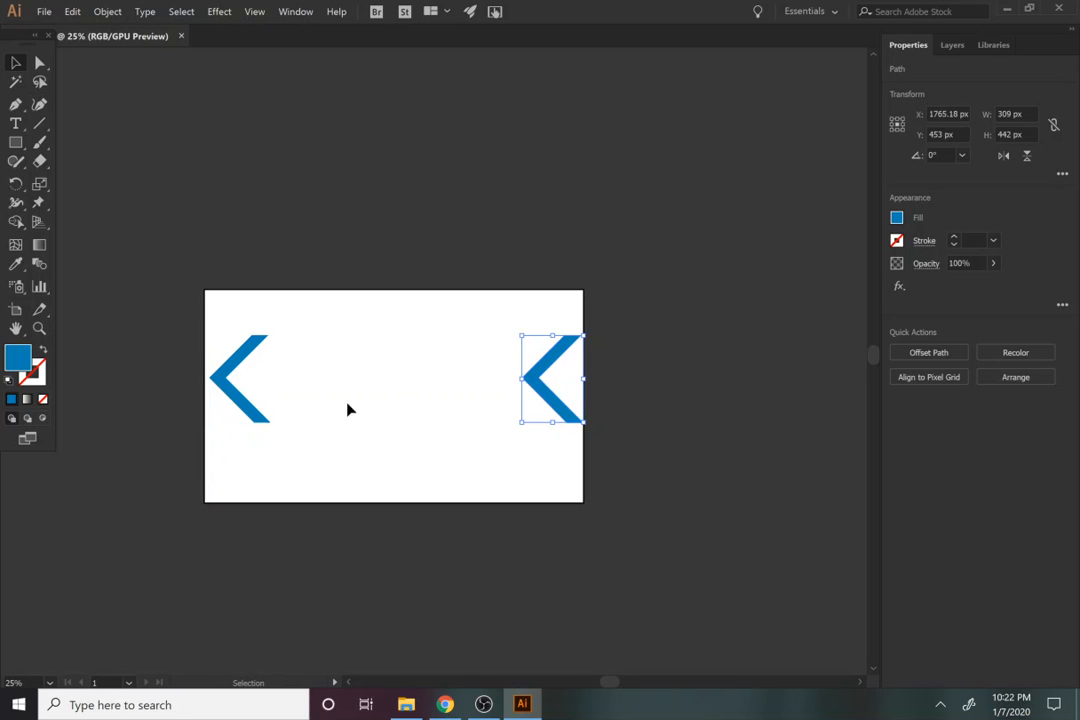
Fill the right-hand chevron with orange FF7F35
left_click(897, 217)
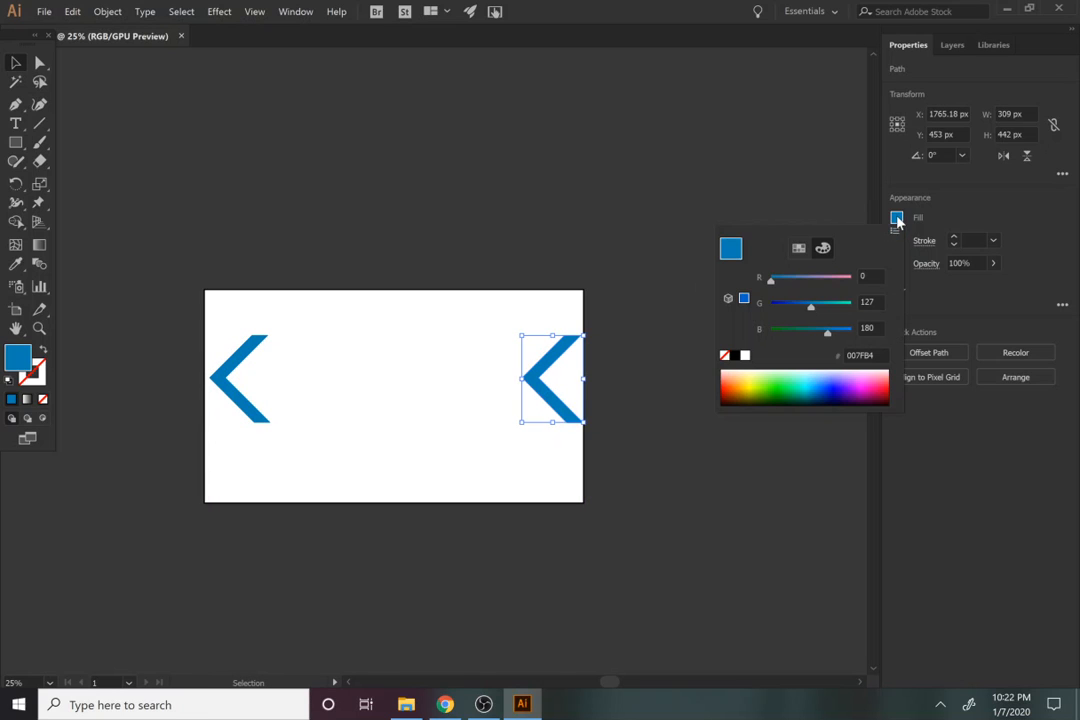
left_click(736, 381)
left_click(731, 390)
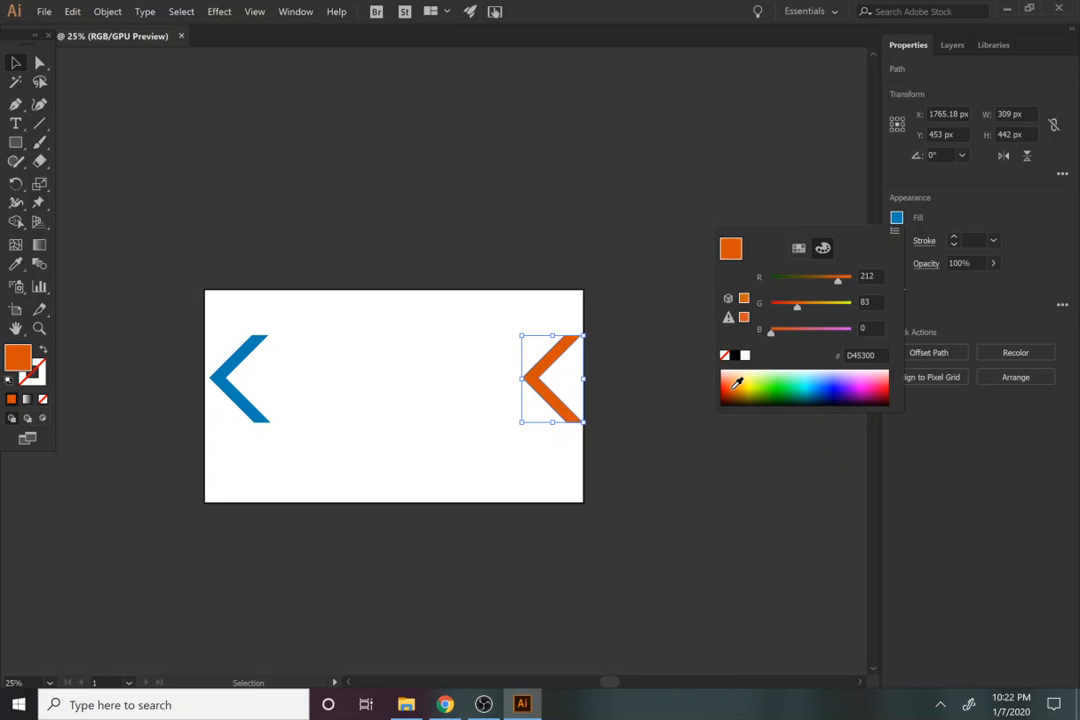
left_click(730, 382)
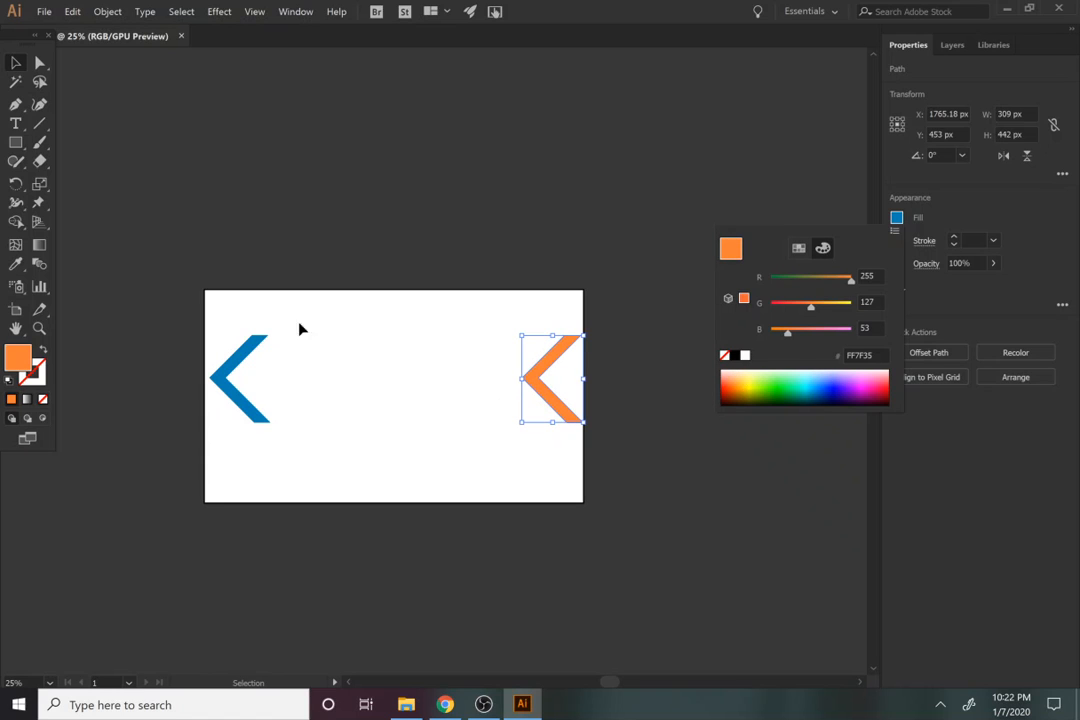
Select the blue and orange chevrons together and make a blend between them
left_click(14, 64)
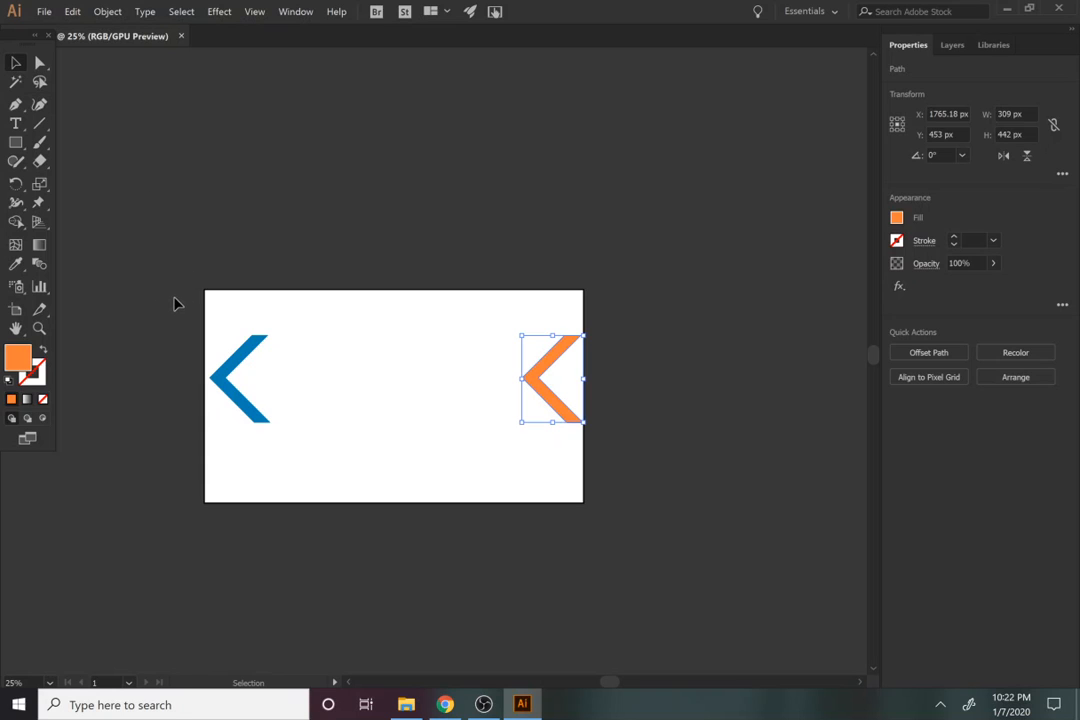
left_click_drag(174, 303, 646, 509)
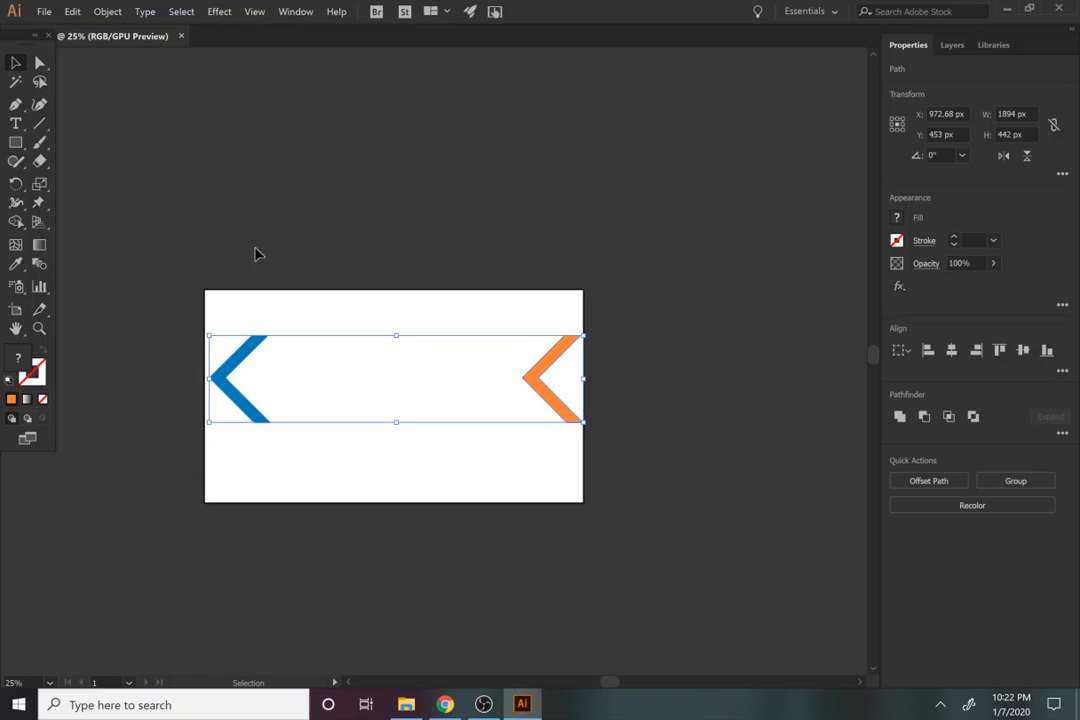
left_click(106, 12)
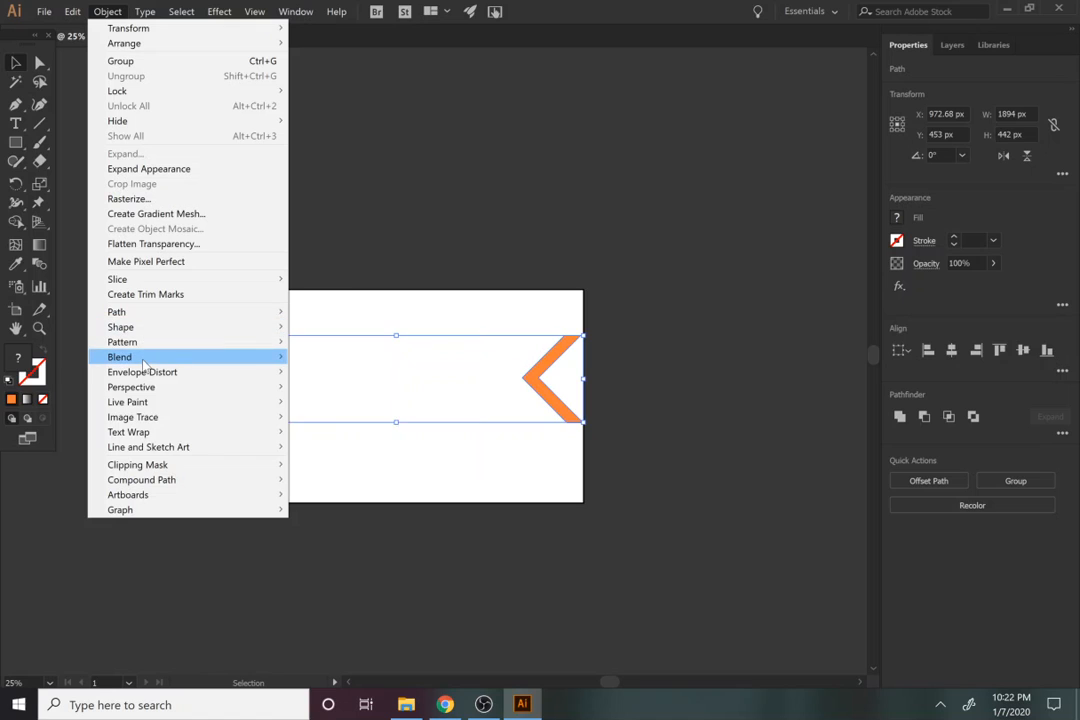
mouse_move(143, 366)
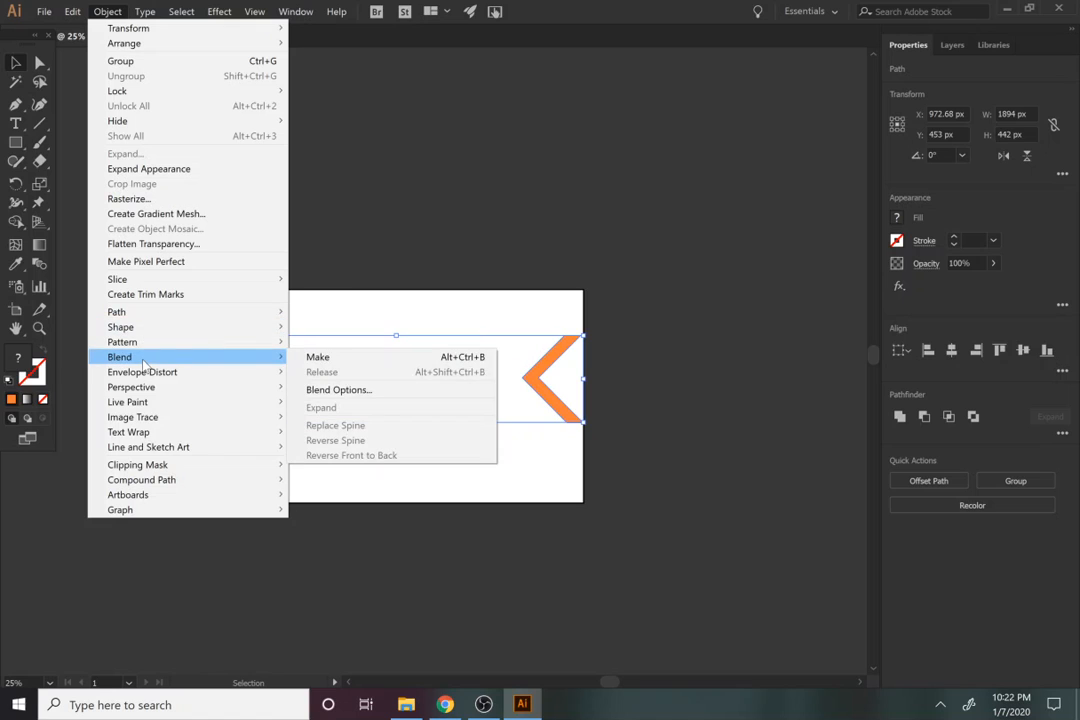
left_click(312, 357)
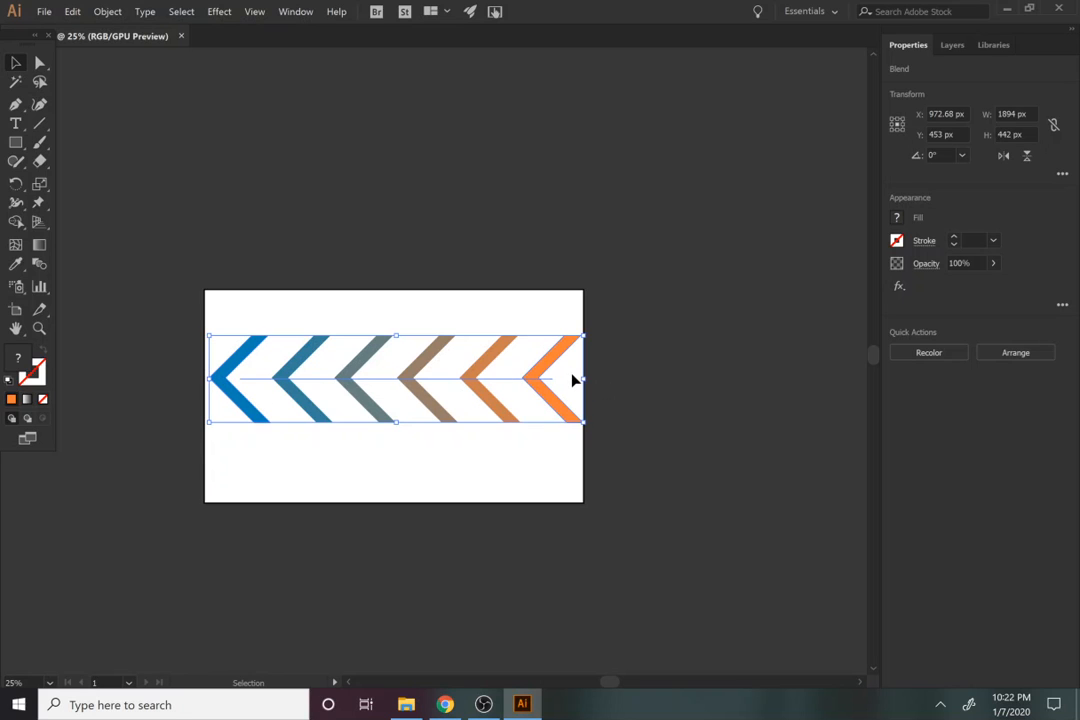
Switch the chevron blend's spacing to Specified Steps with 5 steps and turn on the preview
left_click(117, 11)
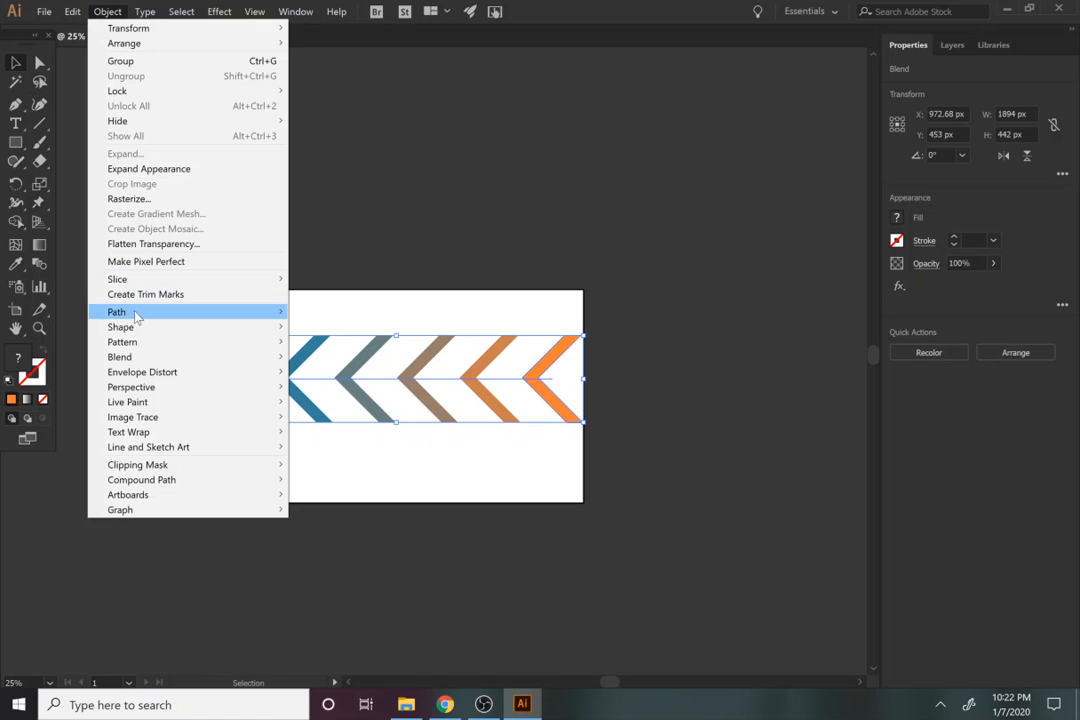
mouse_move(137, 329)
mouse_move(141, 357)
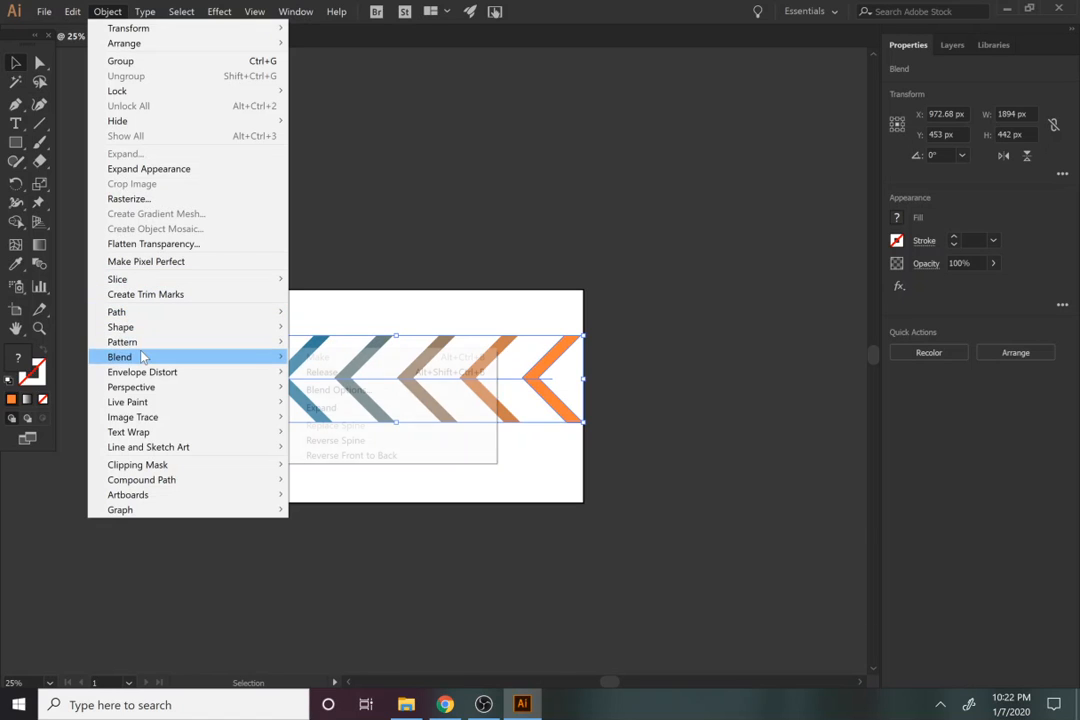
left_click(338, 389)
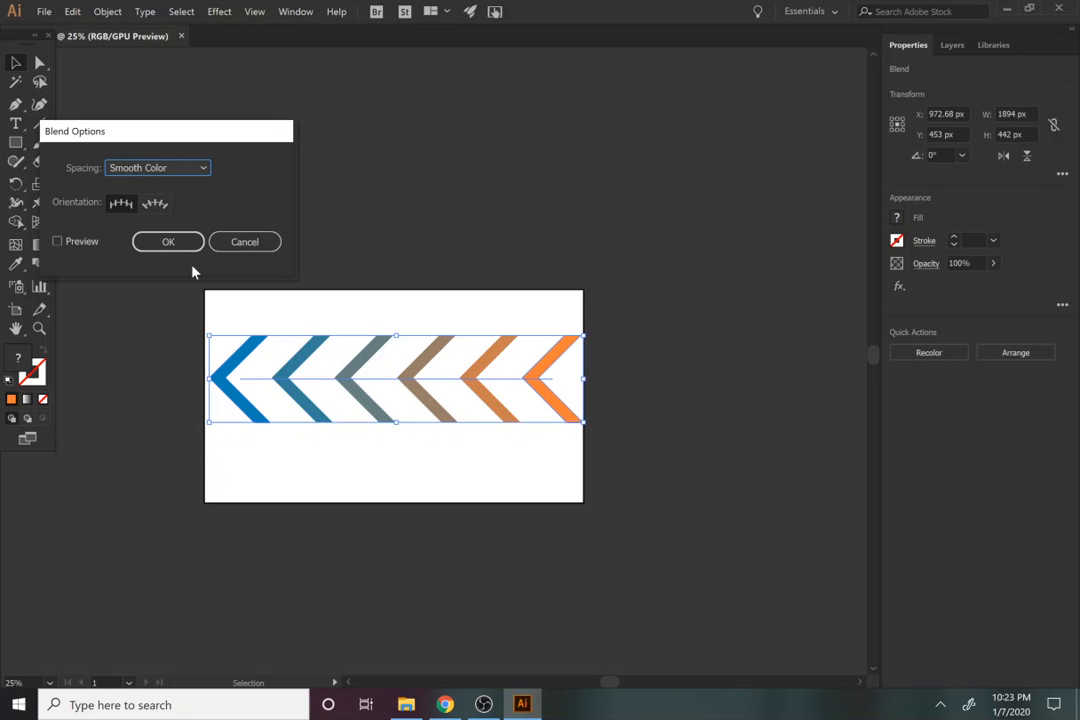
left_click(165, 170)
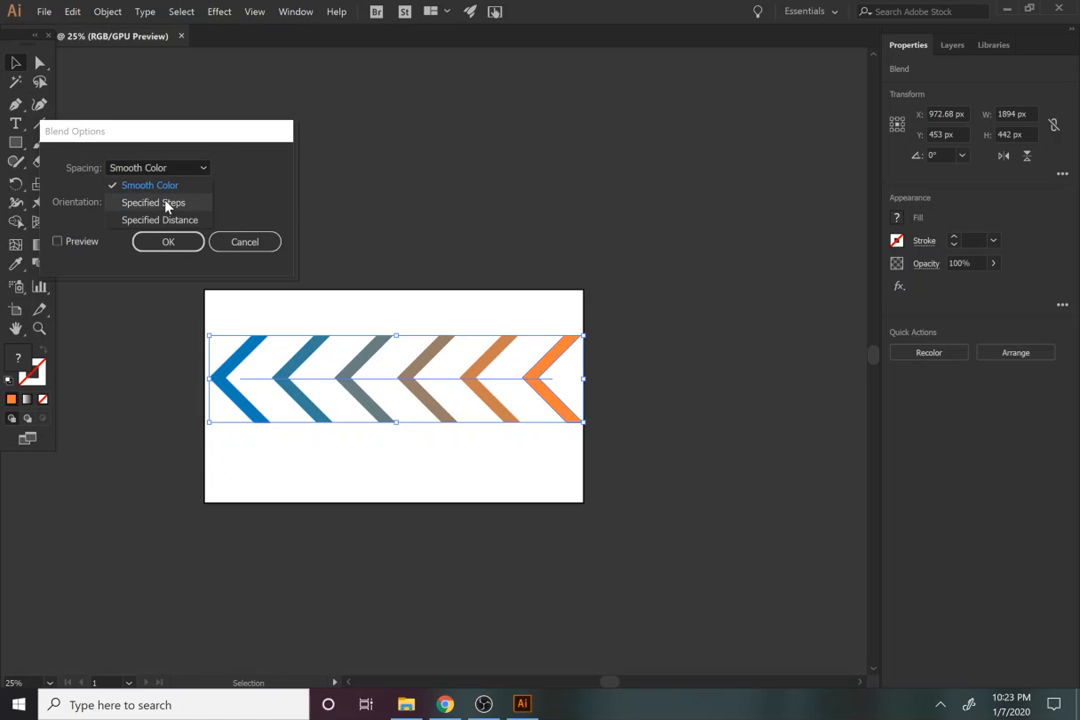
left_click(167, 204)
type("4")
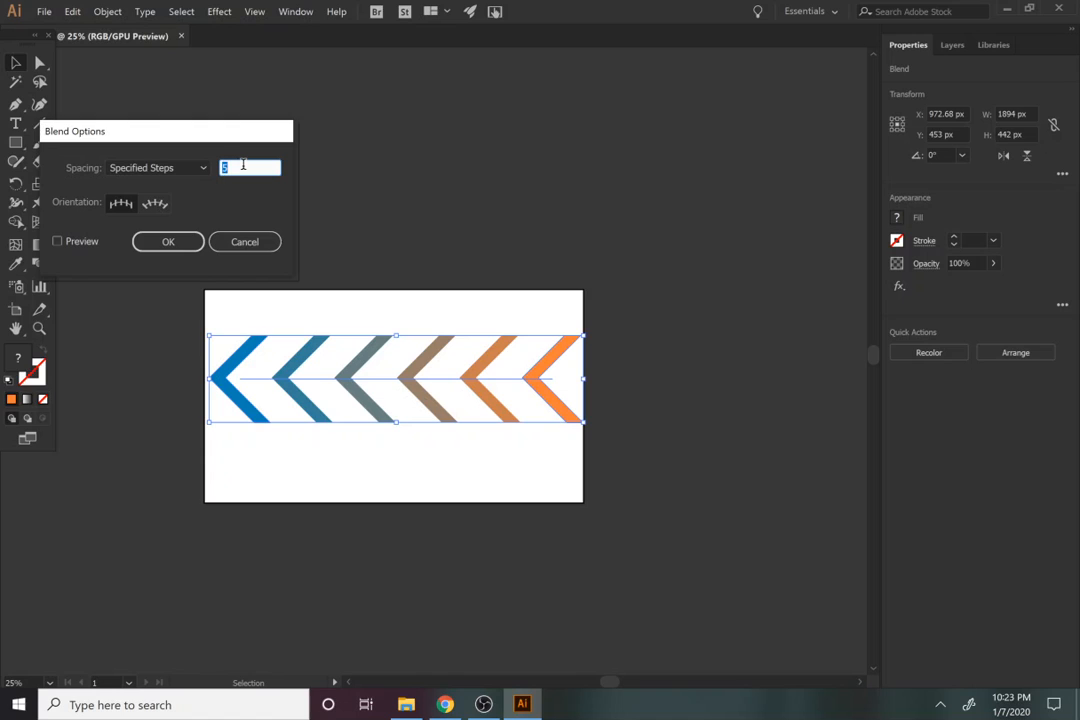
left_click(70, 243)
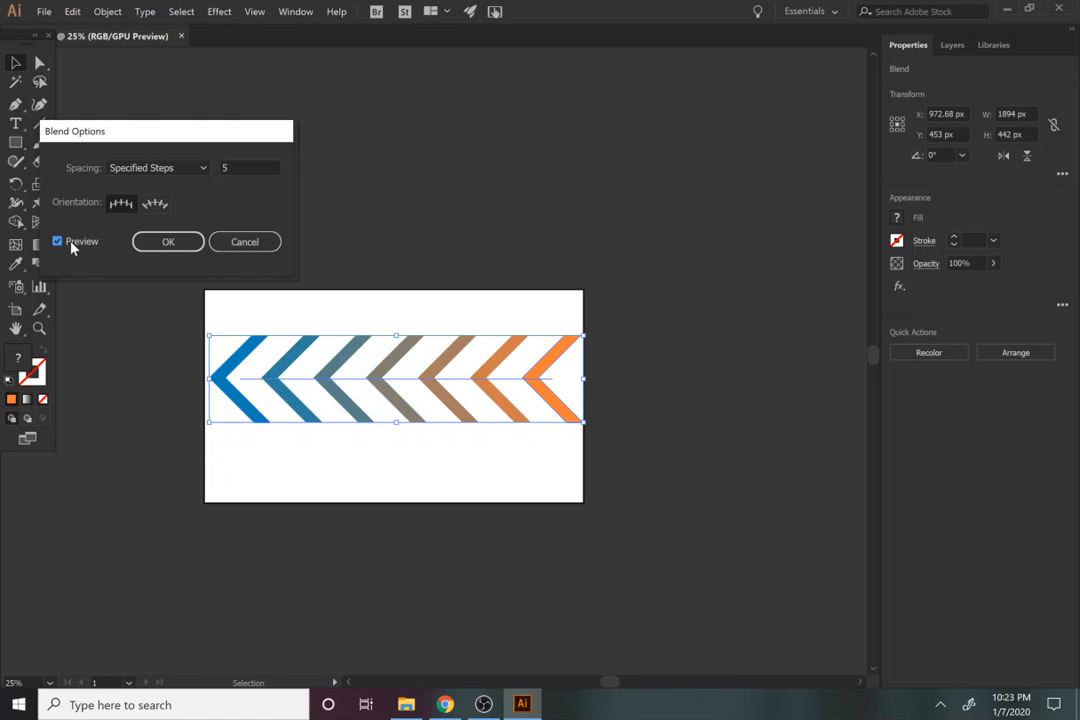
Set the blend to 10 specified steps, orient it to the path and apply the options
left_click(253, 168)
key("Up")
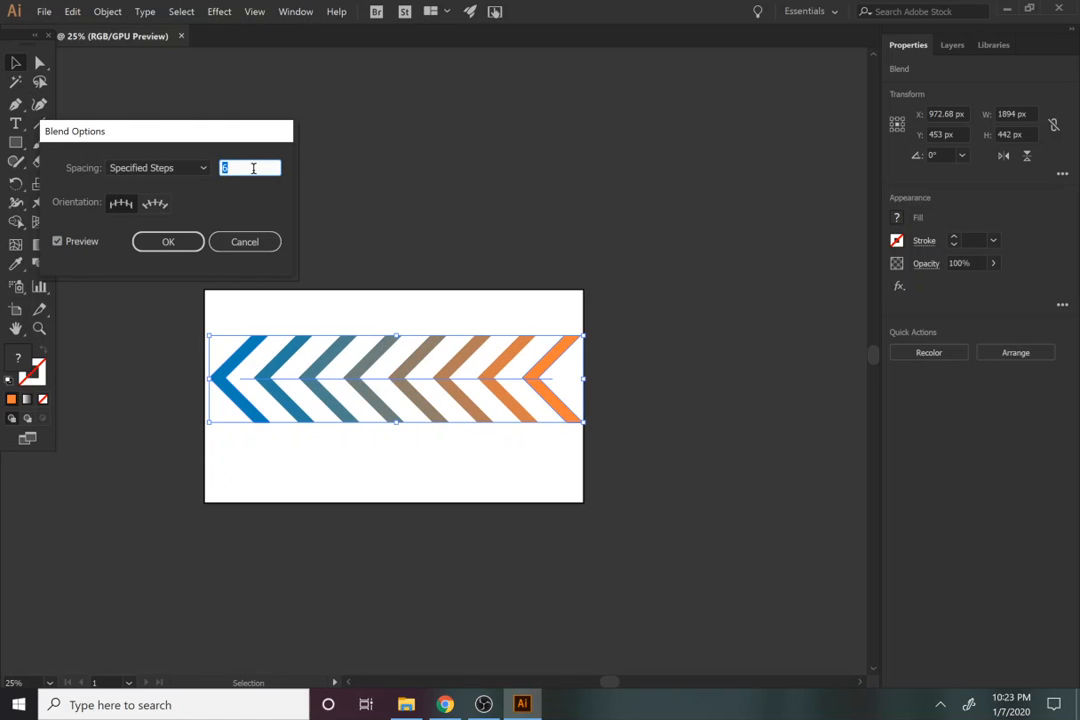
key("Up")
key("Up")
key("Up")
key("Up")
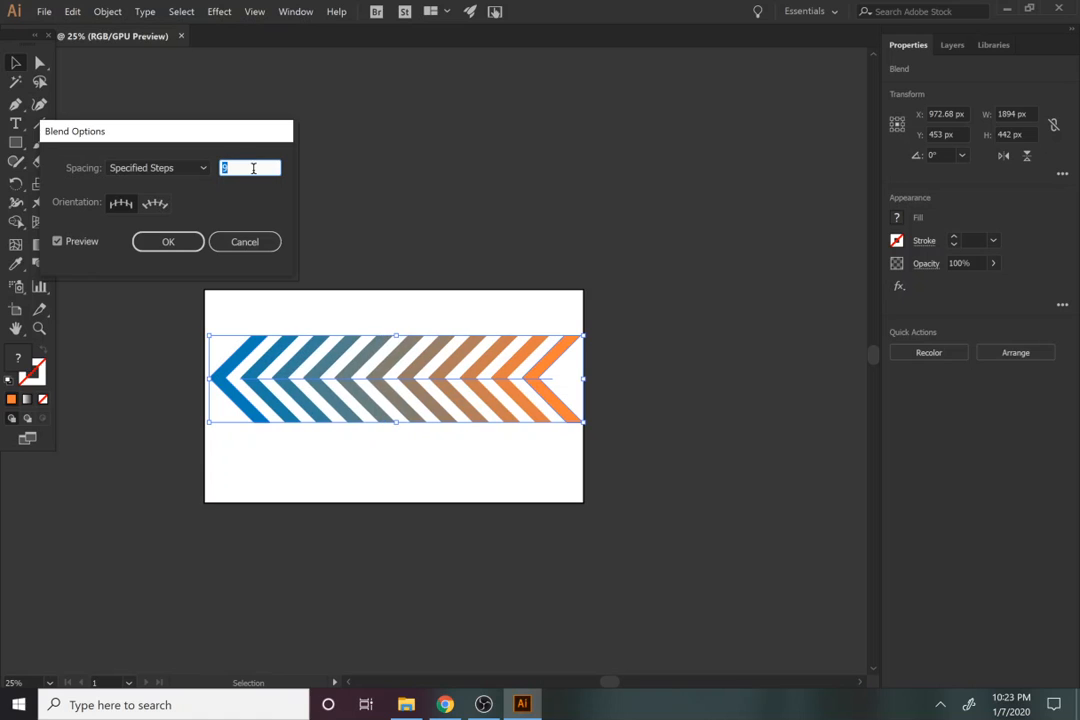
key("Up")
key("Up")
key("Up")
key("Up")
key("Up")
key("Up")
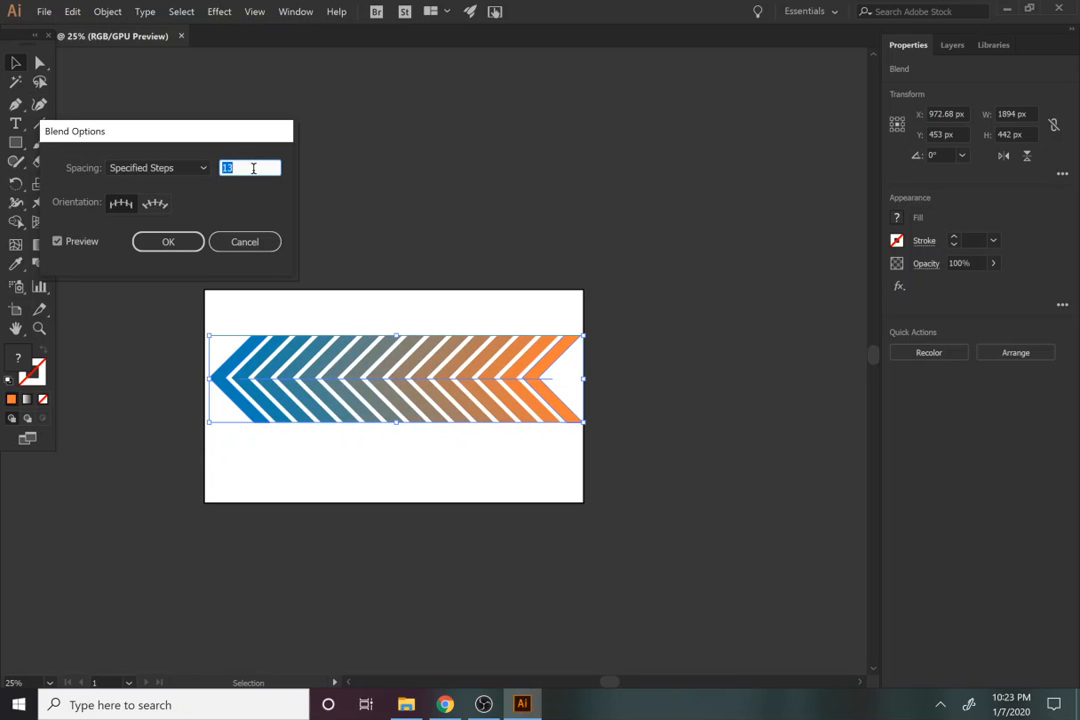
key("Up")
key("Up")
key("Up")
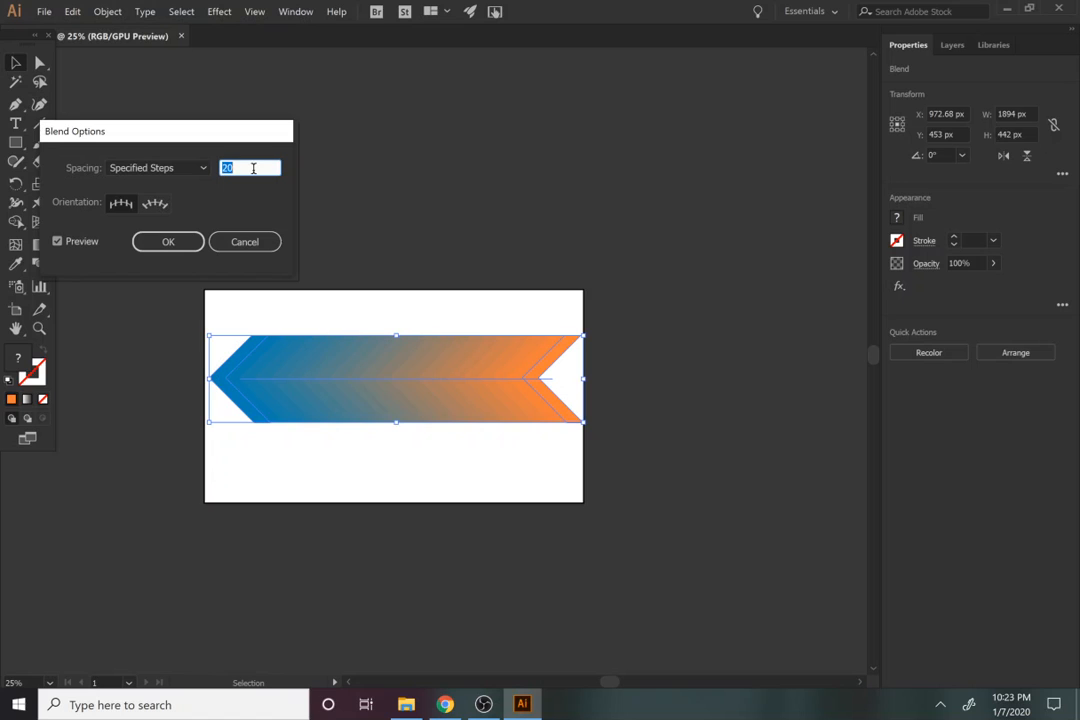
key("Down")
key("Down")
key("Down")
key("Down")
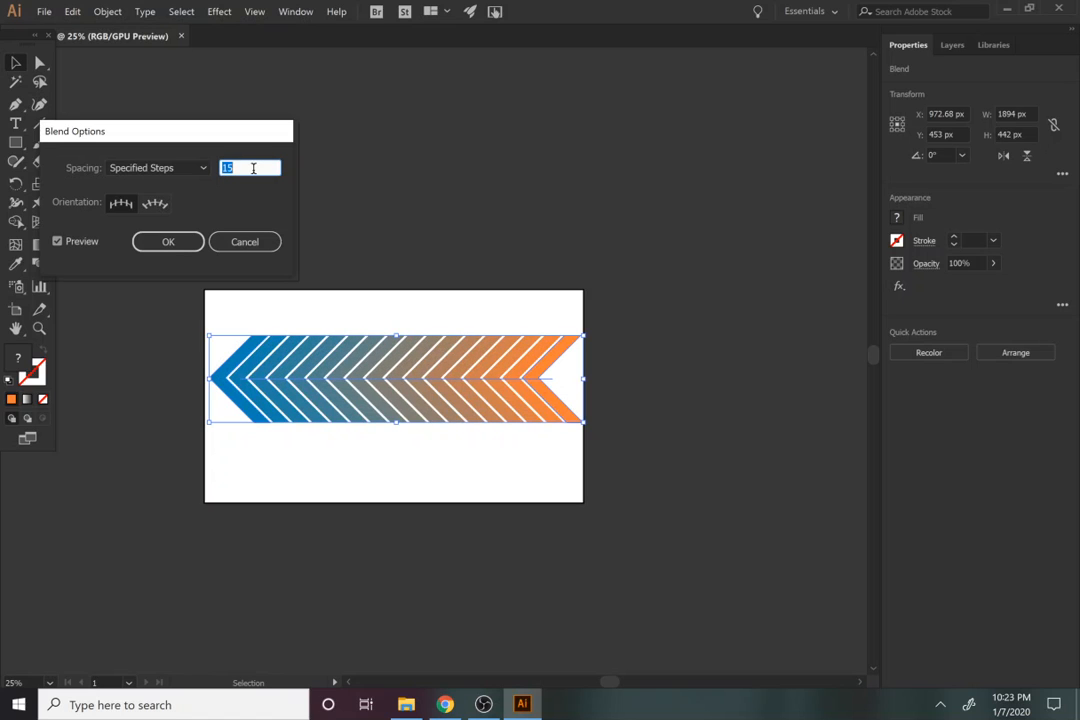
key("Down")
key("Down")
key("Down")
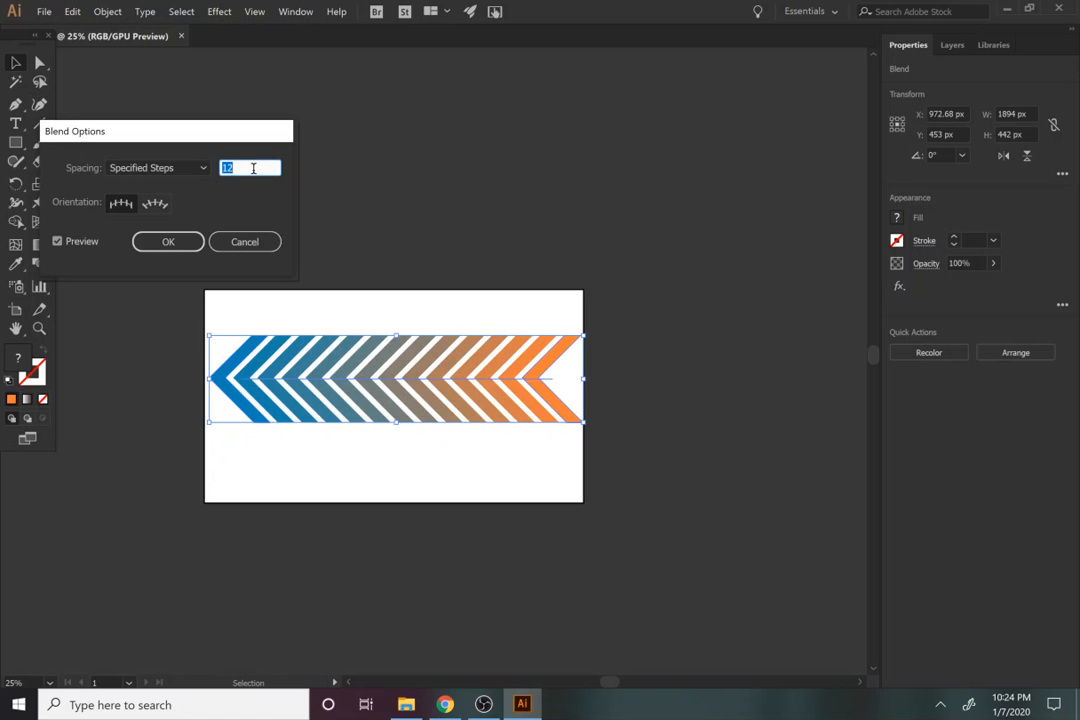
key("Down")
key("Down")
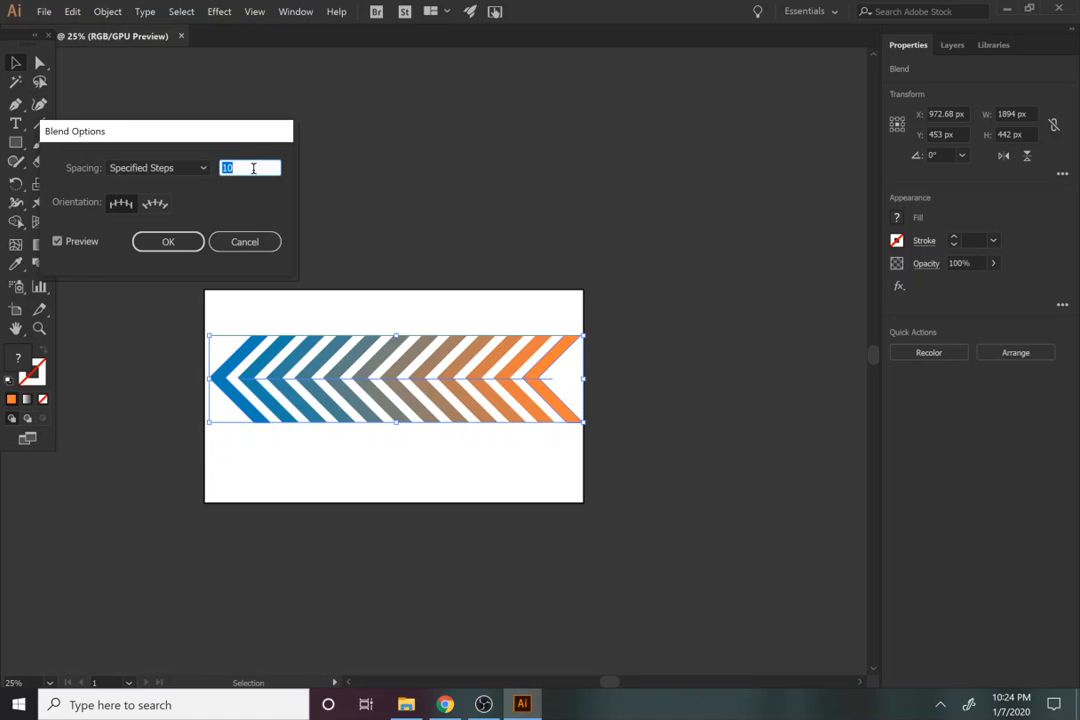
left_click(154, 208)
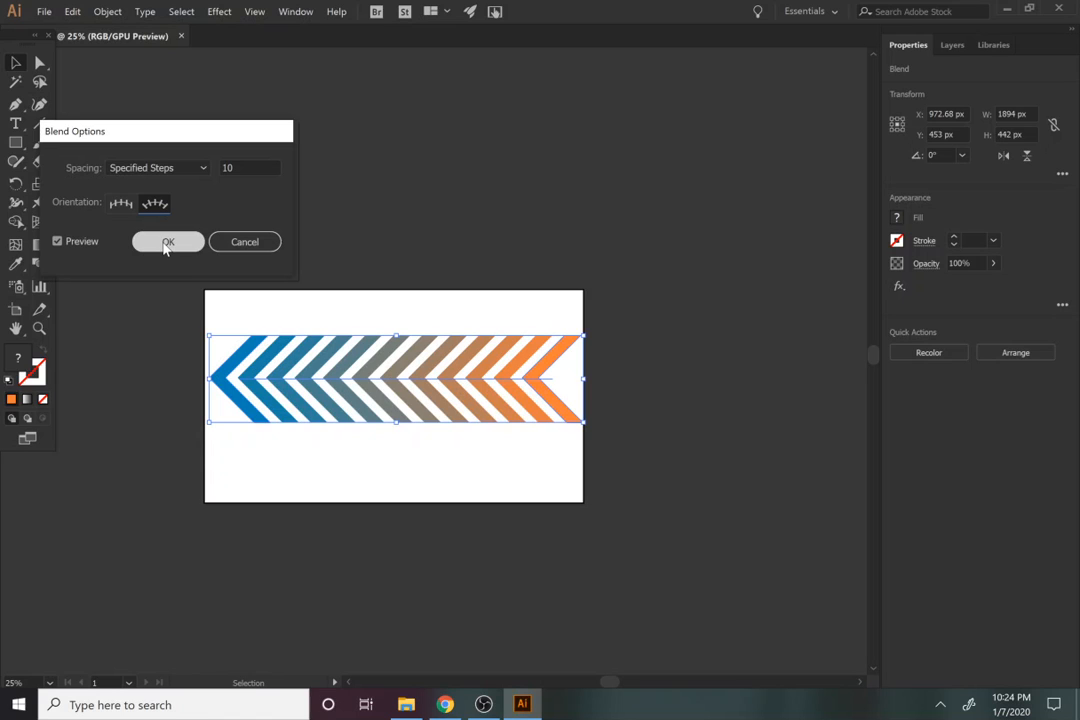
left_click(167, 243)
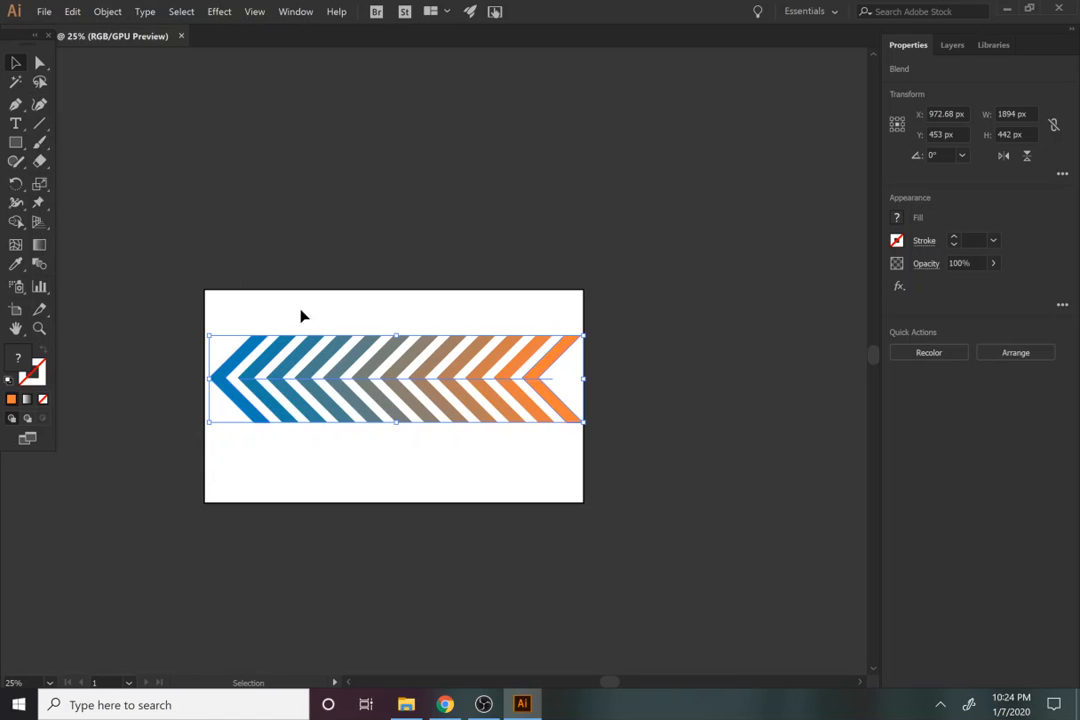
Move the chevron blend off the artboard to the empty canvas above it and deselect it
left_click_drag(403, 378, 268, 180)
left_click(405, 395)
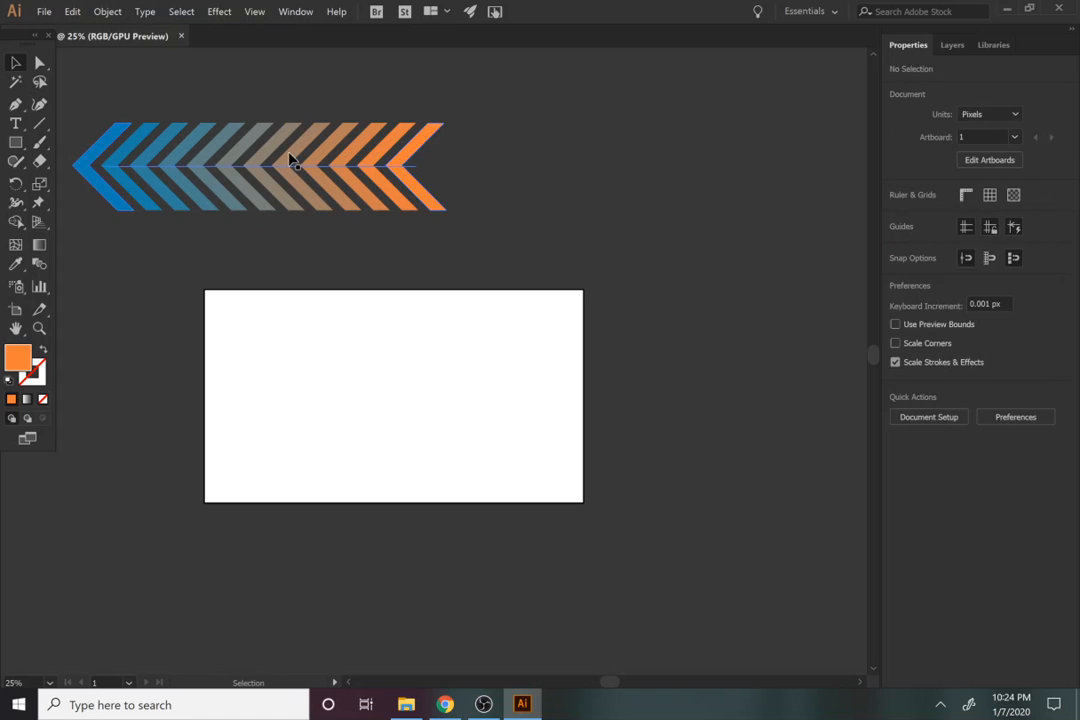
left_click(292, 159)
left_click(321, 258)
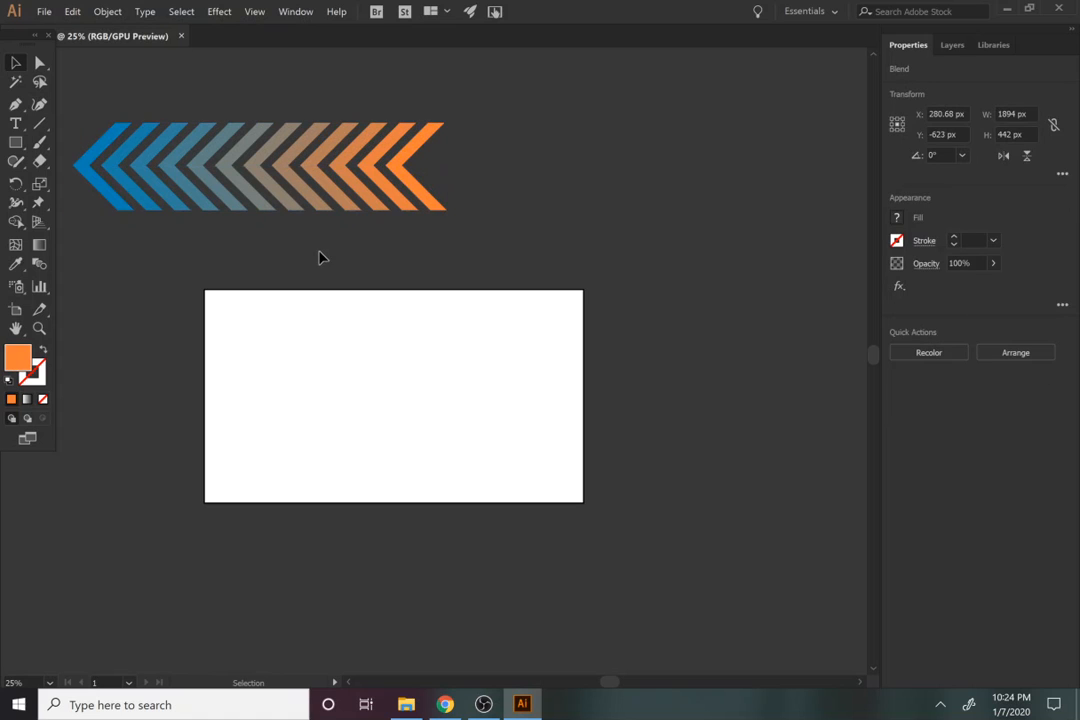
left_click(289, 176)
left_click(358, 331)
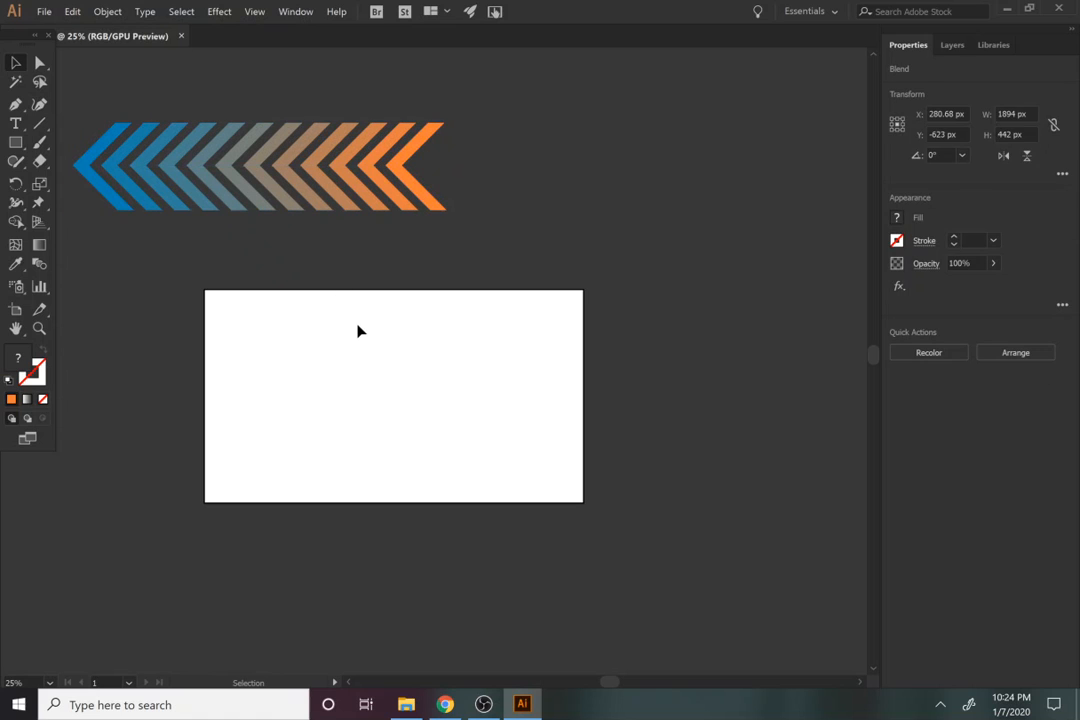
left_click(398, 192)
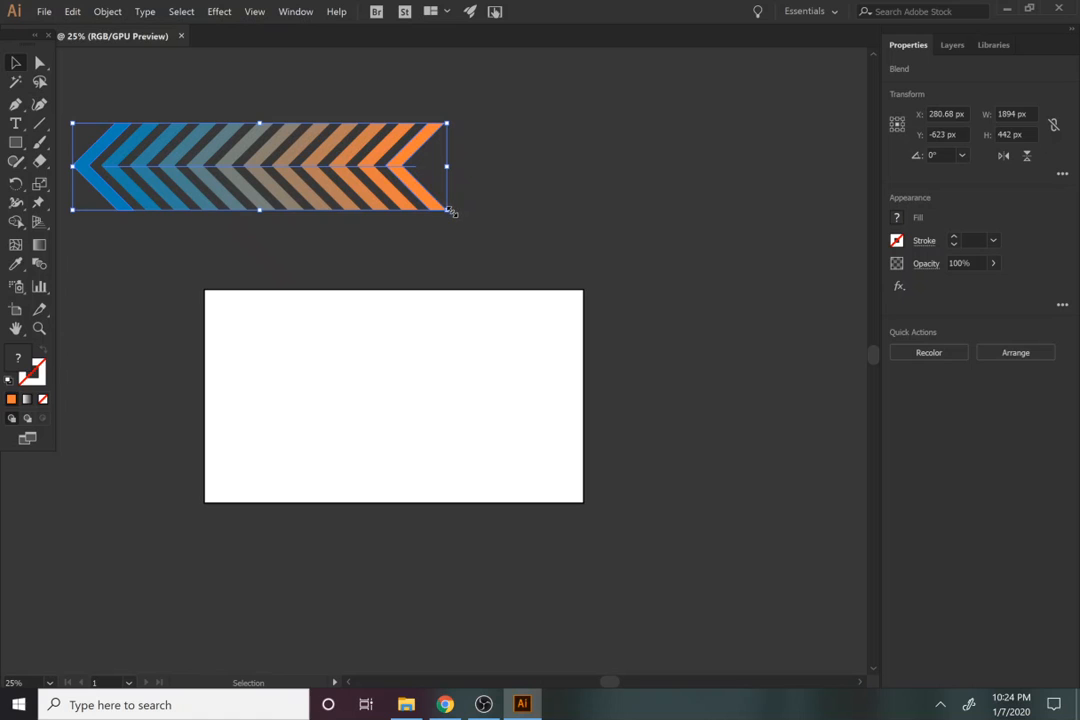
left_click(322, 262)
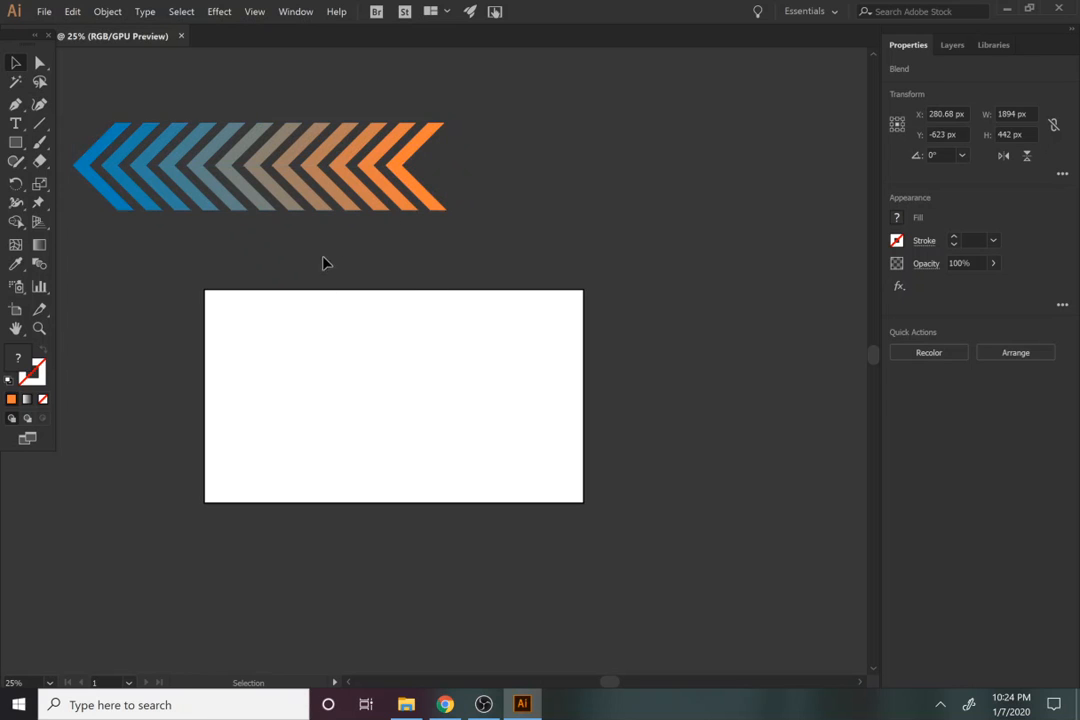
Examine the chevron blend's spine and anchor points with the Direct Selection tool
left_click(40, 62)
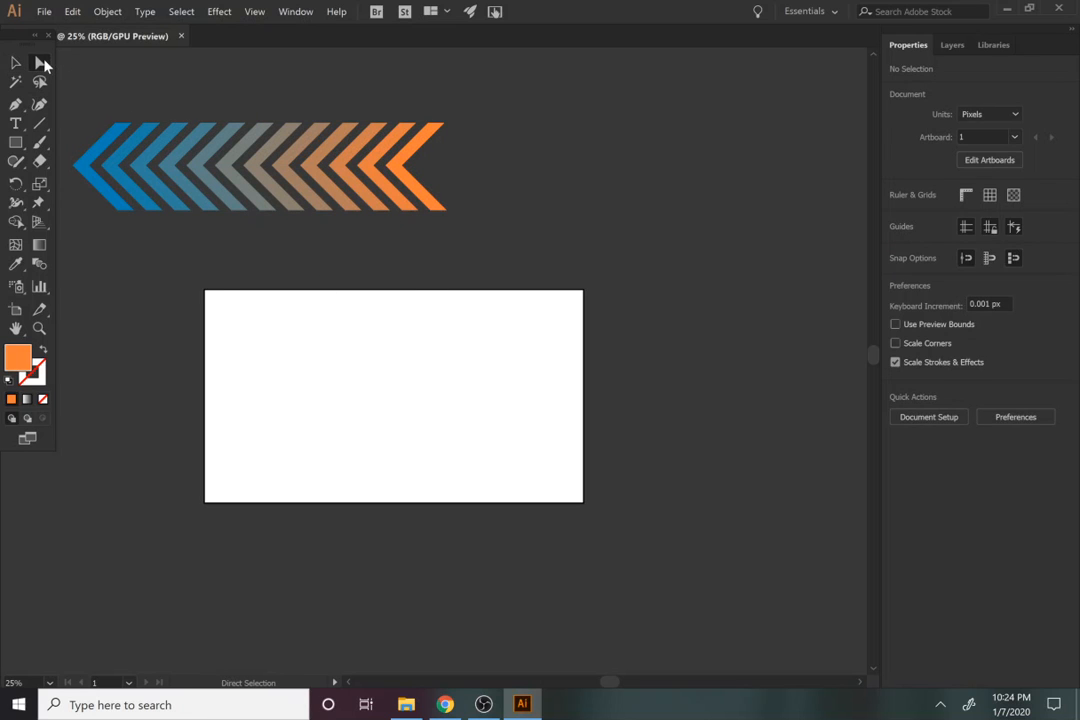
left_click(177, 153)
left_click(219, 240)
left_click(197, 184)
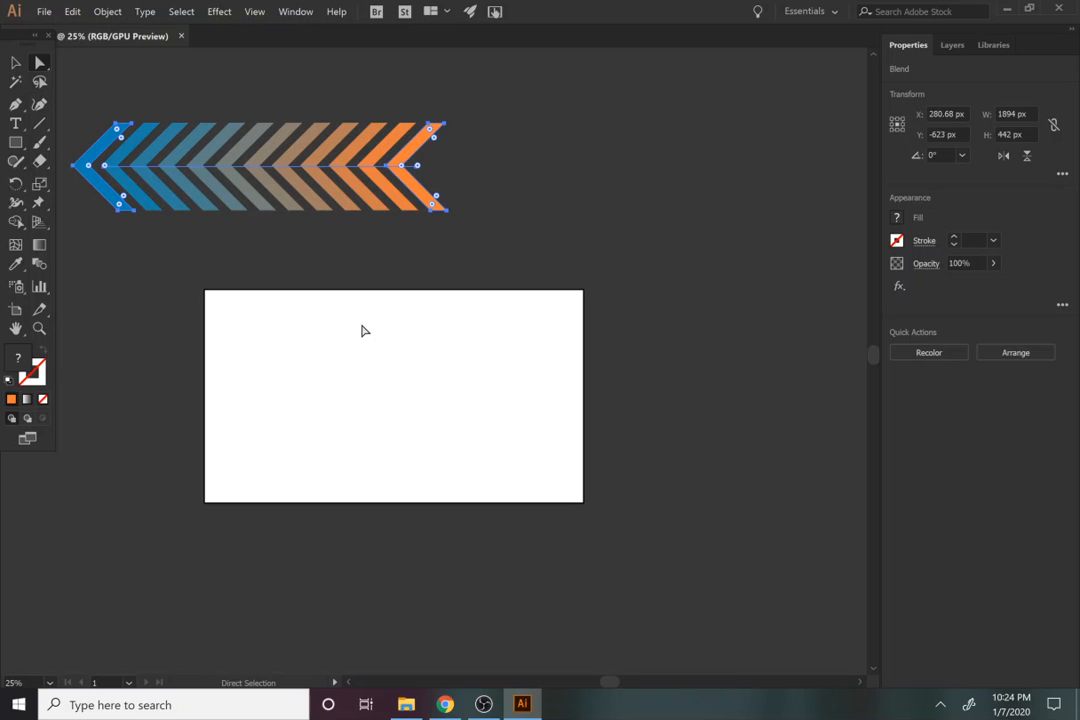
Draw a circle with the Ellipse tool, fit it within the artboard at about 925 px in diameter, and remove its fill
left_click(13, 143)
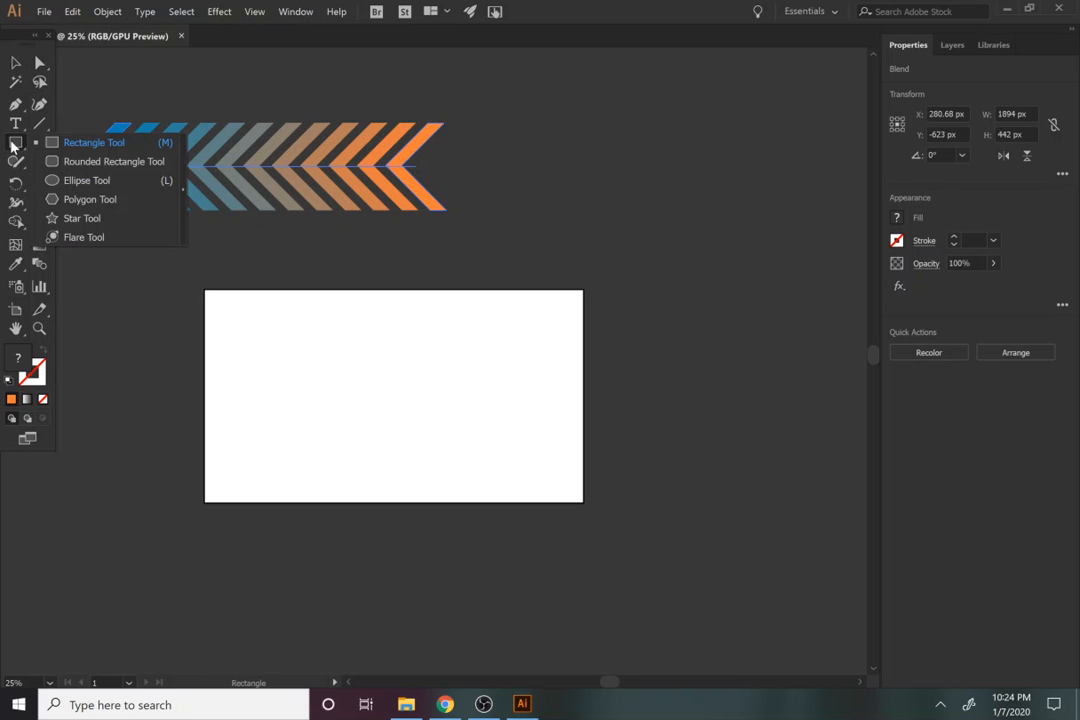
left_click(80, 180)
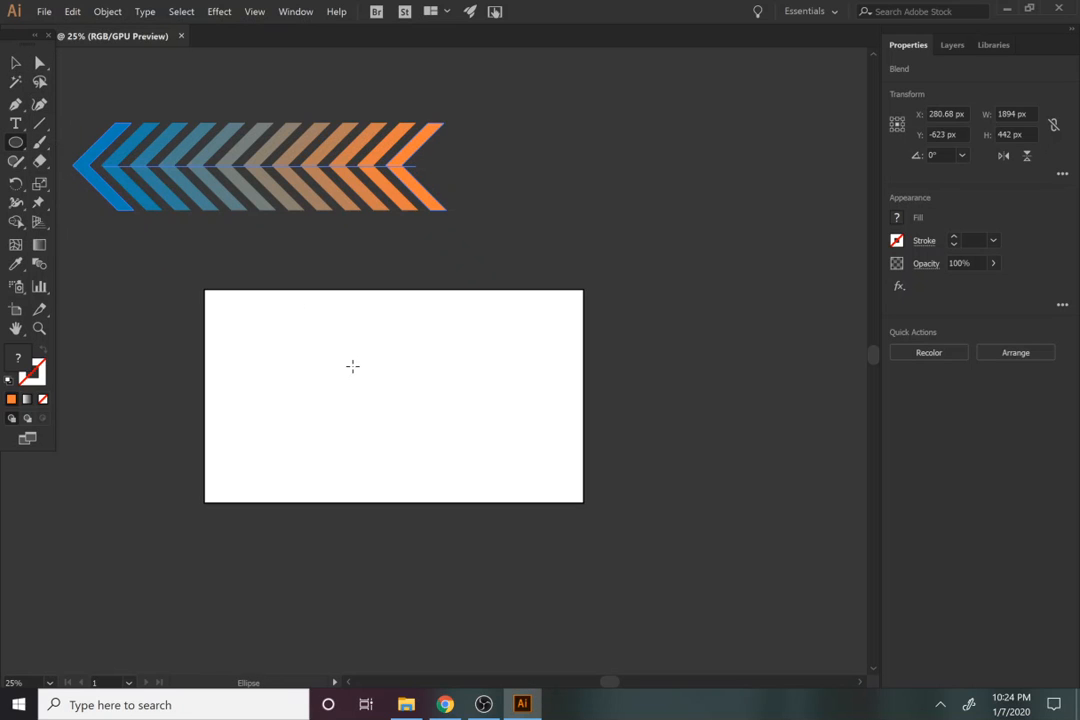
left_click_drag(336, 348, 550, 511)
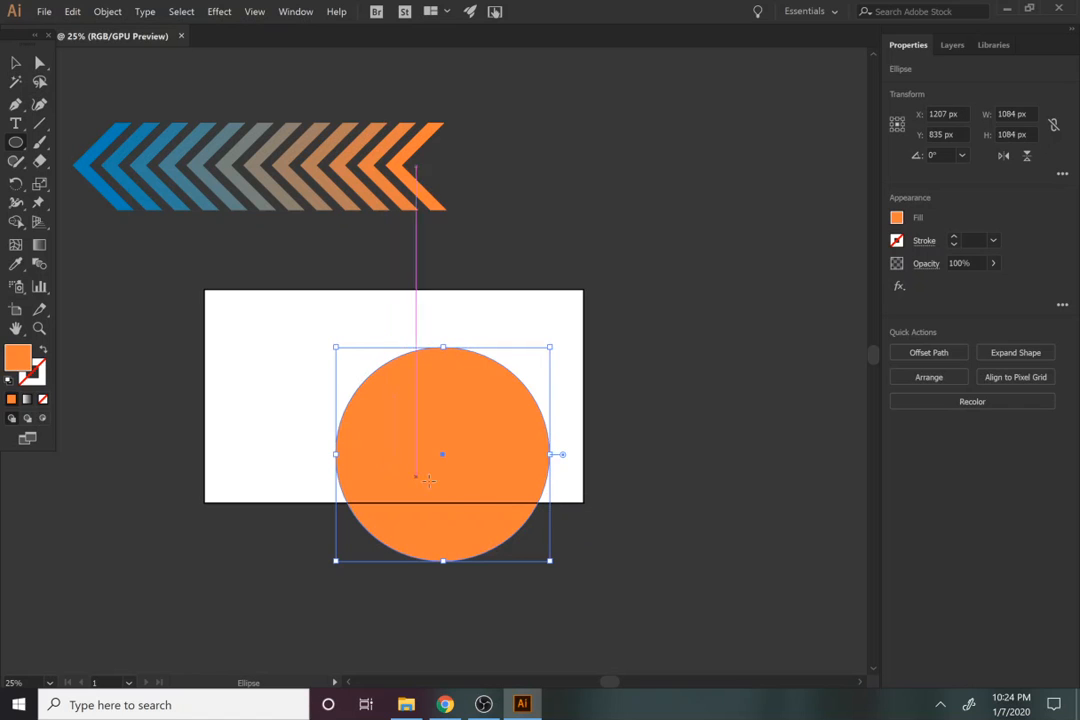
key("v")
left_click_drag(482, 492, 484, 442)
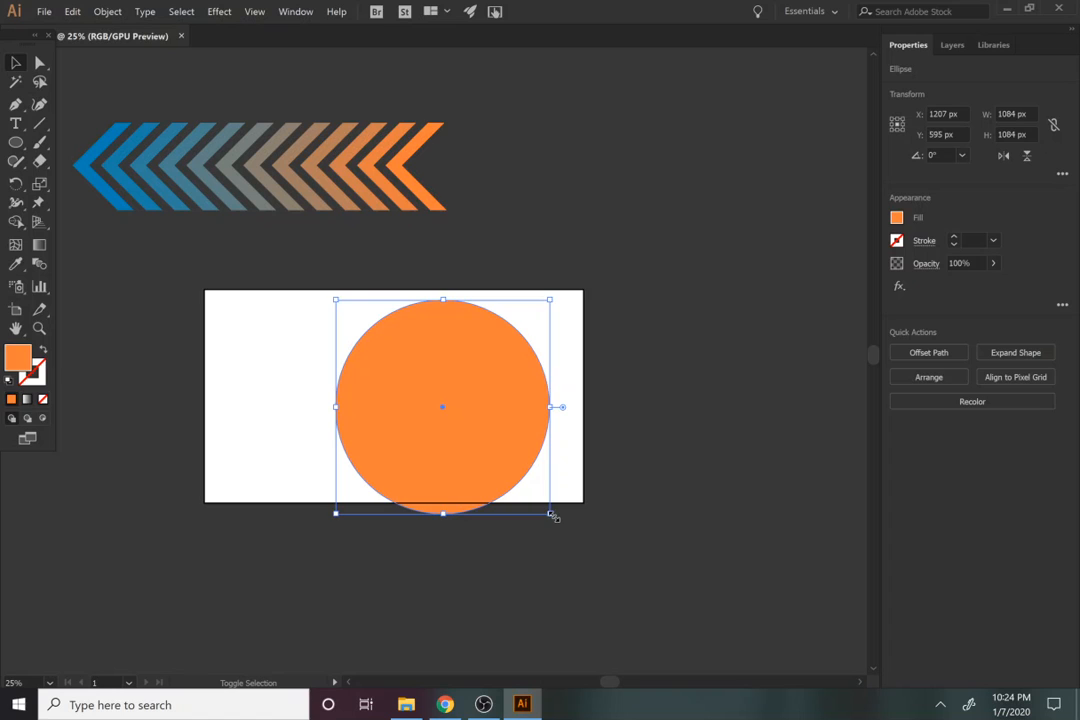
left_click_drag(553, 515, 518, 482)
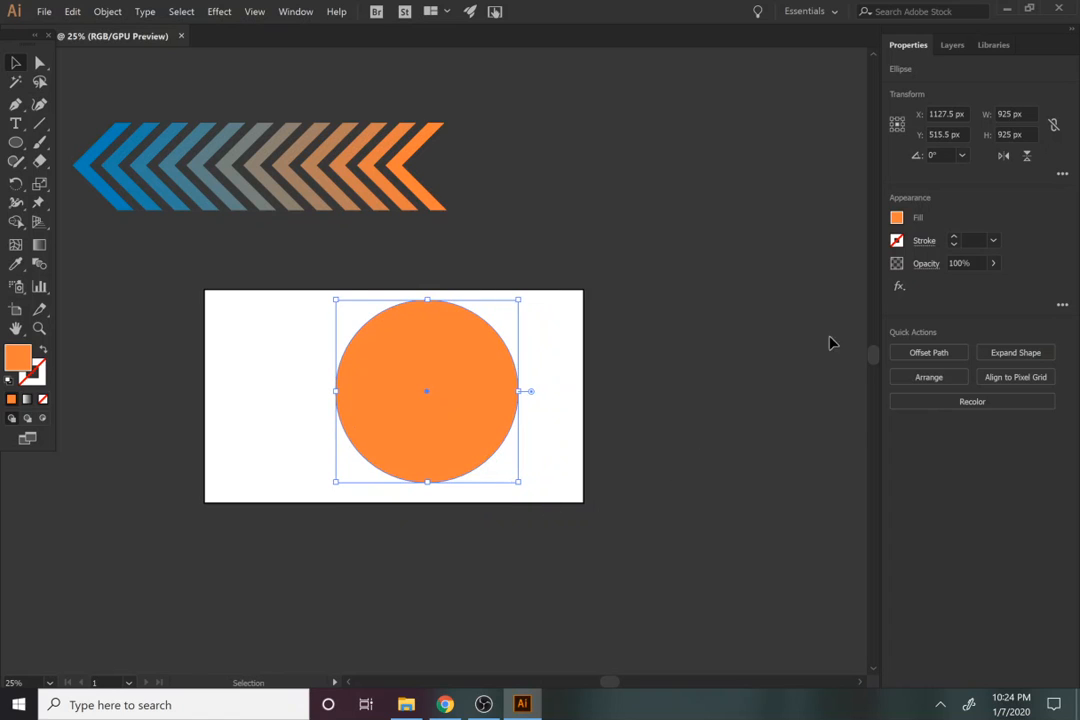
left_click(896, 219)
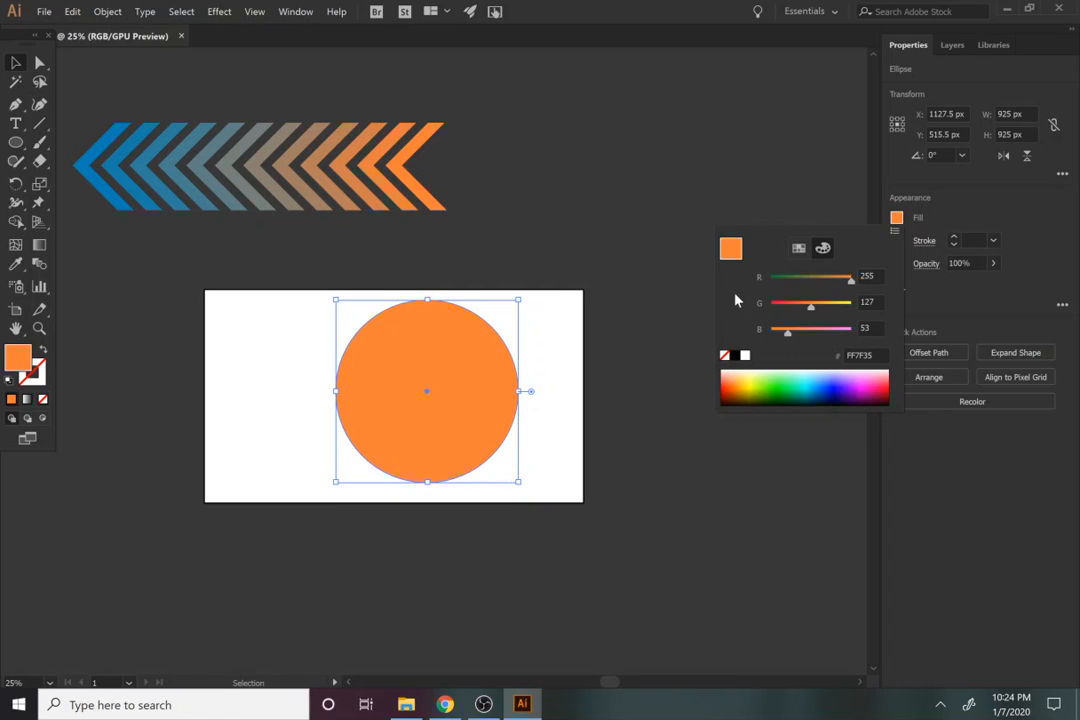
left_click(724, 356)
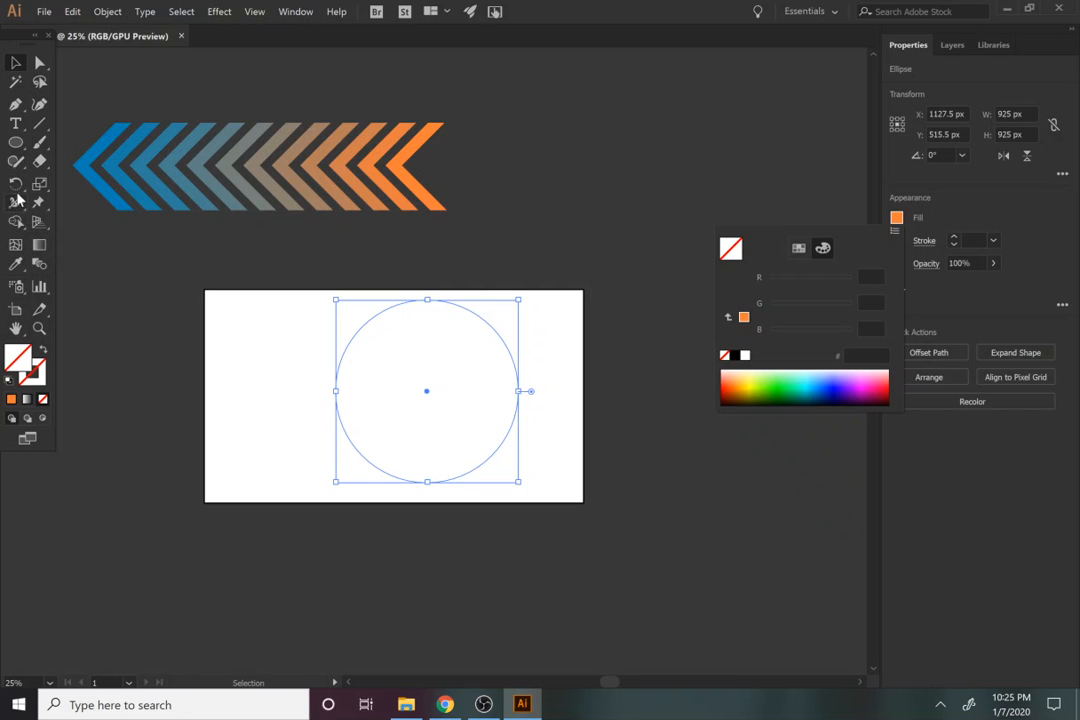
Cut the circle into two halves at its top and bottom anchor points with the Scissors tool
left_click(40, 311)
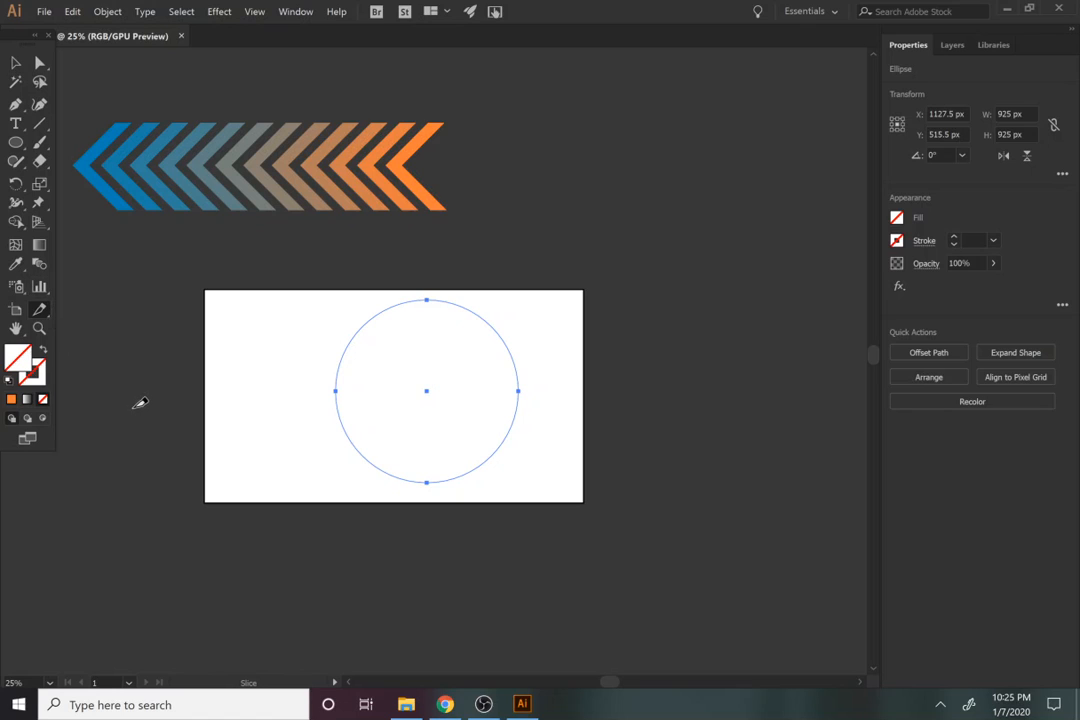
key("c")
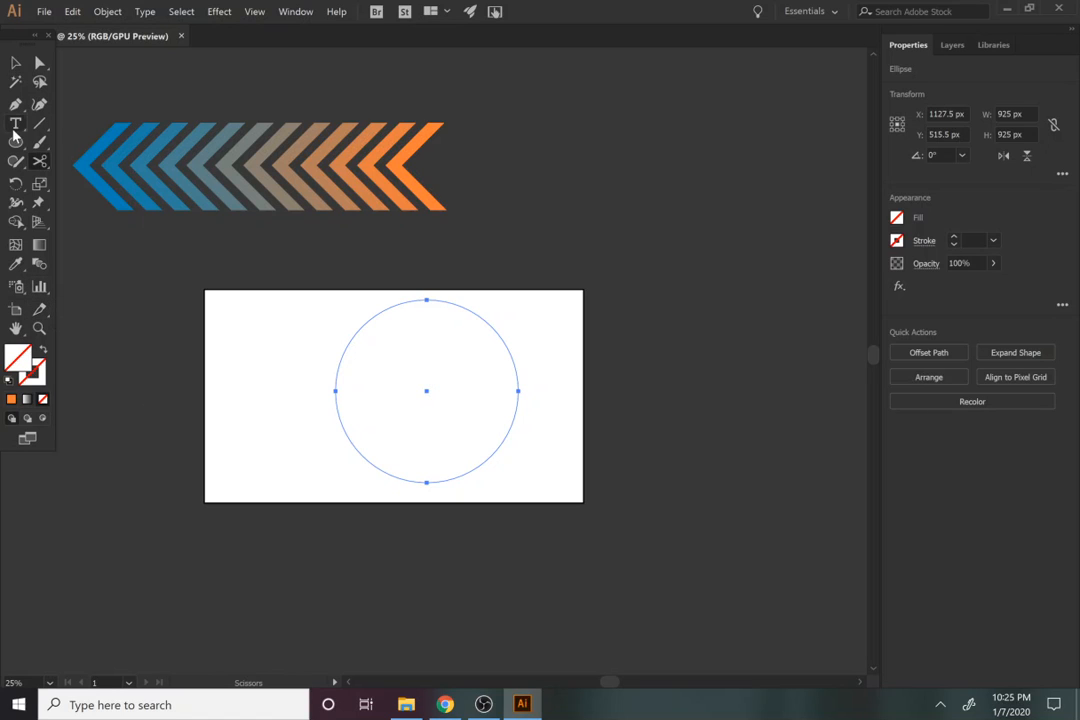
mouse_move(40, 161)
left_mouse_down()
mouse_move(83, 159)
mouse_move(80, 180)
left_mouse_up()
left_click(426, 298)
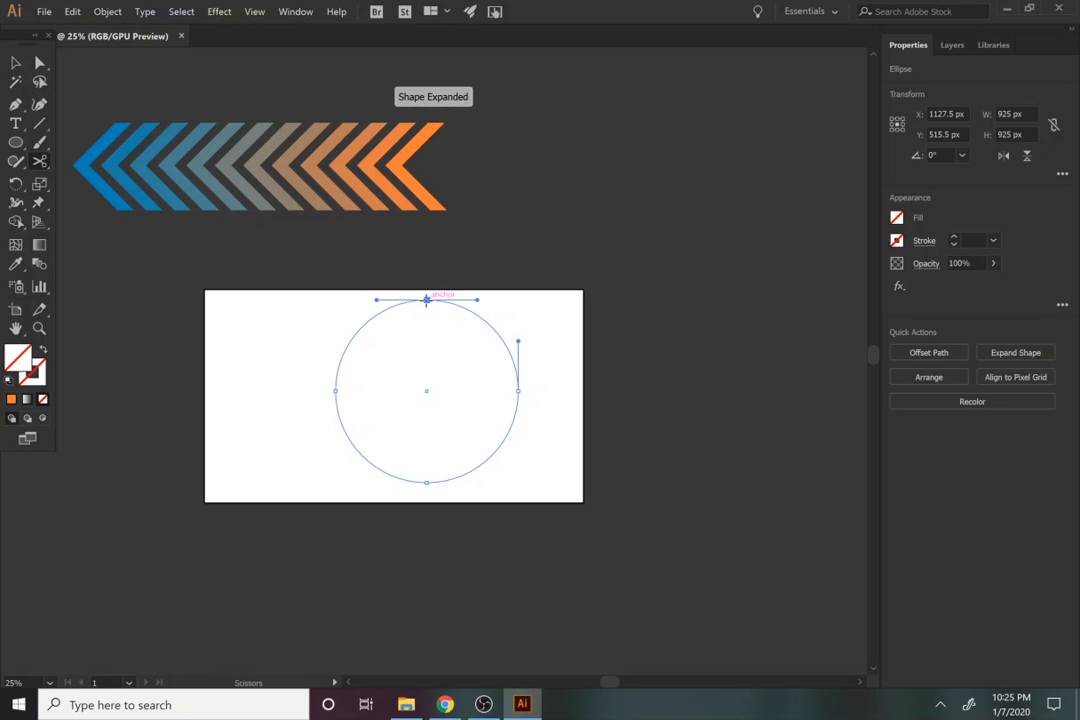
left_click(426, 482)
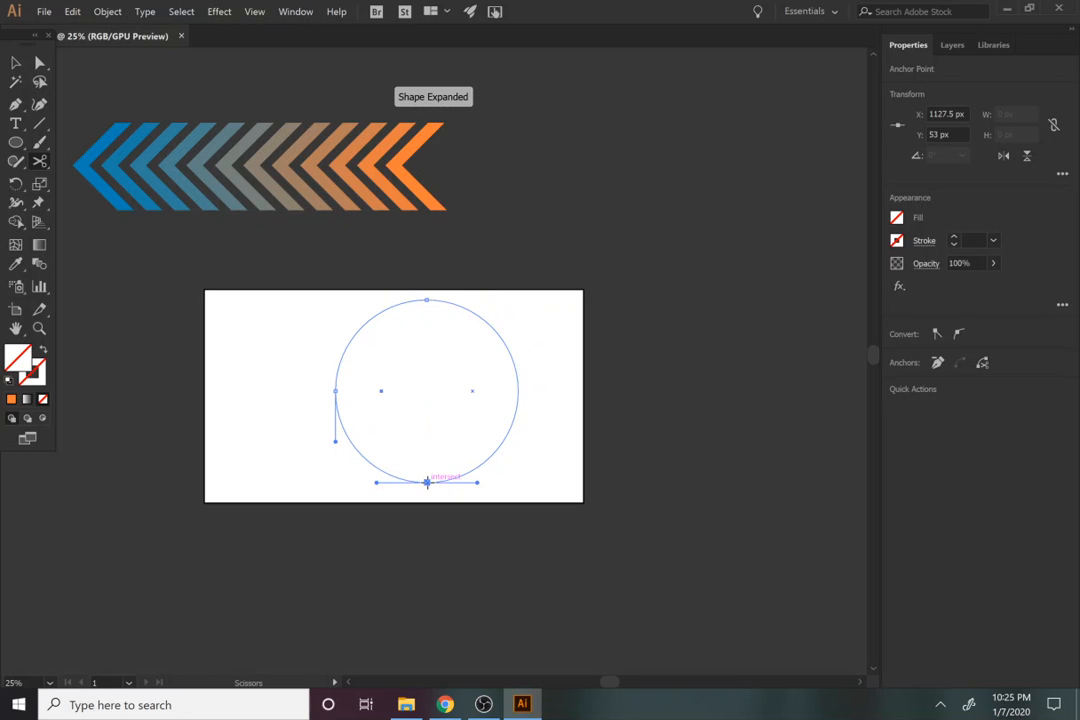
key("Delete")
key("v")
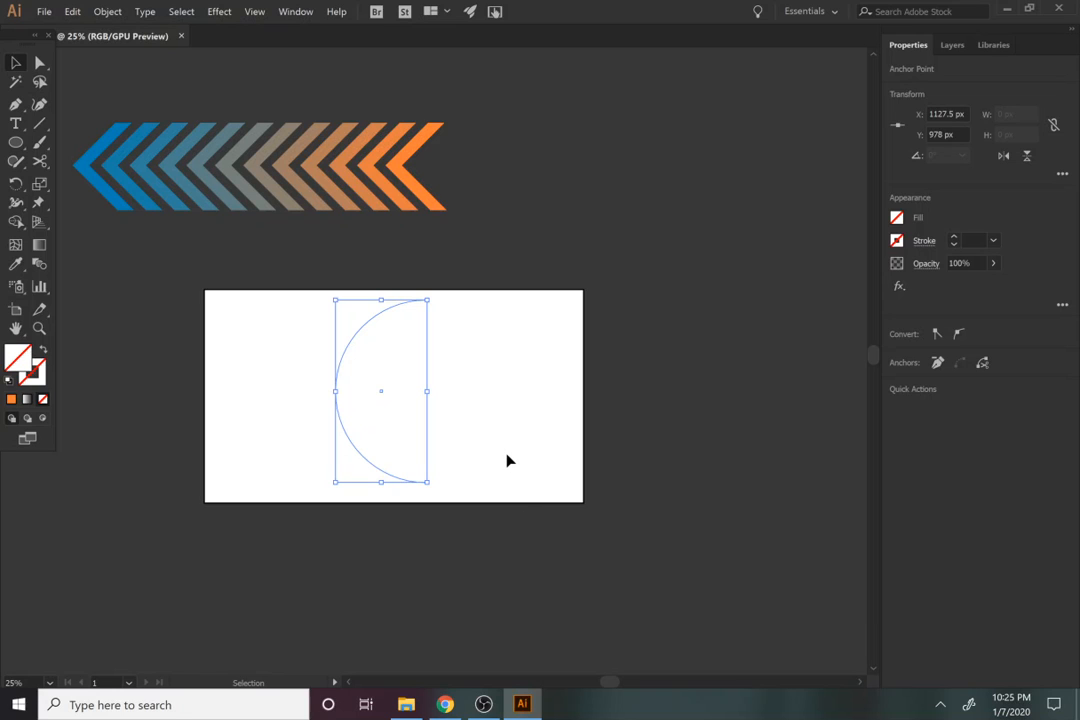
key("Delete")
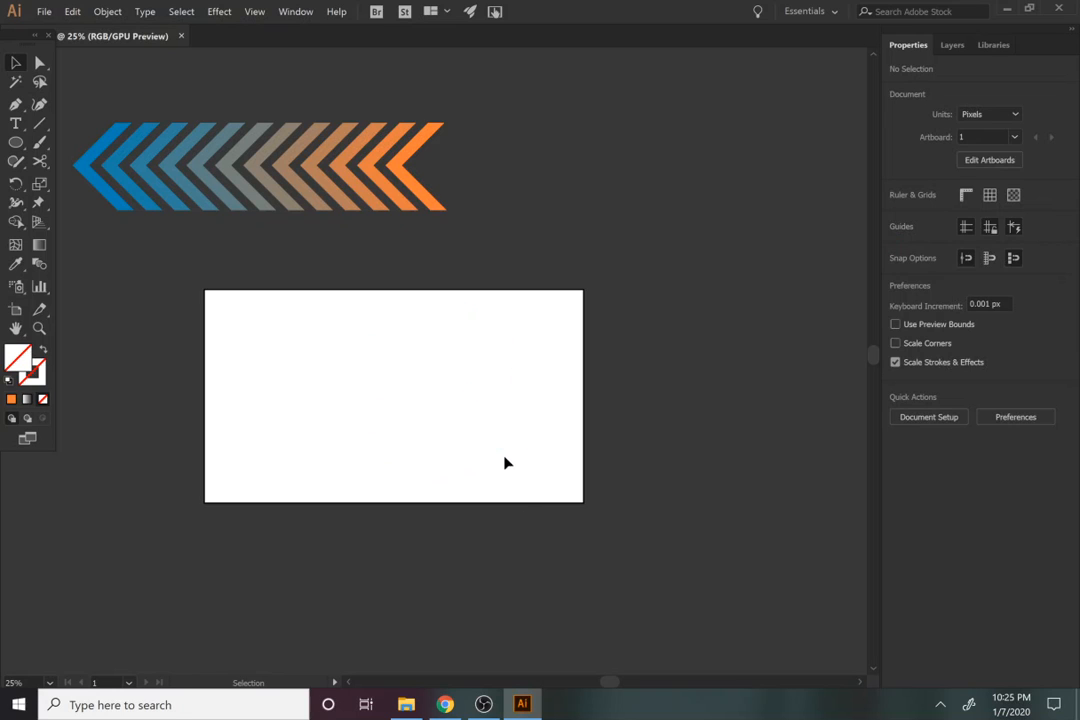
left_click_drag(504, 457, 478, 440)
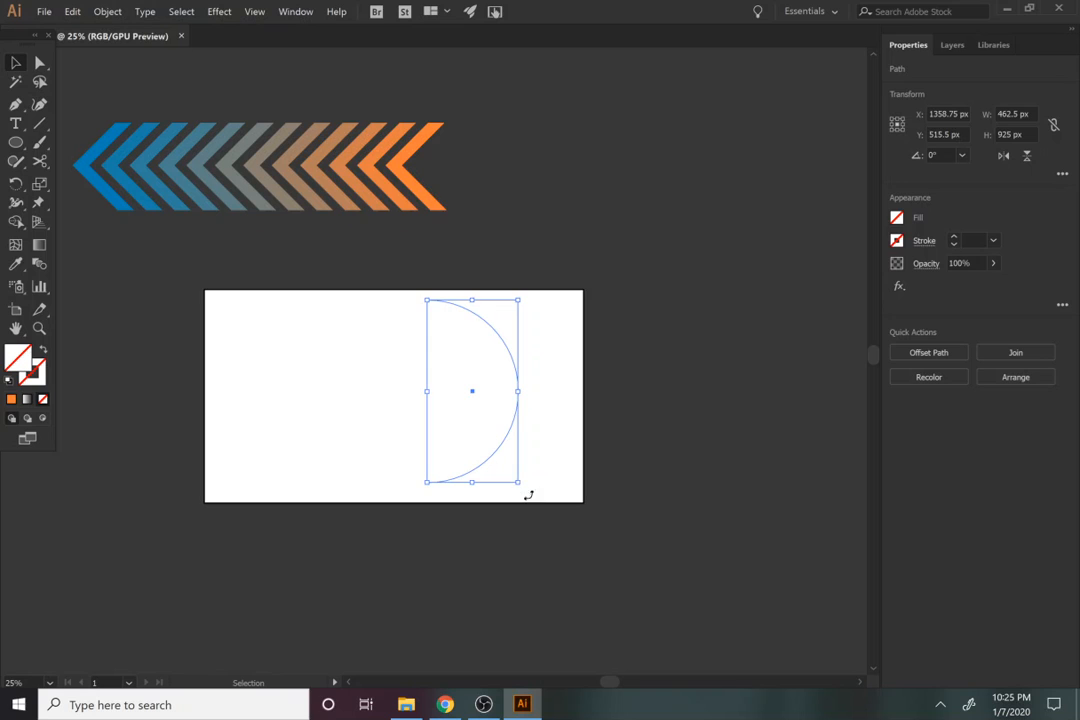
Select both circle halves and give them a 1 pt black stroke
left_click_drag(550, 528, 330, 418)
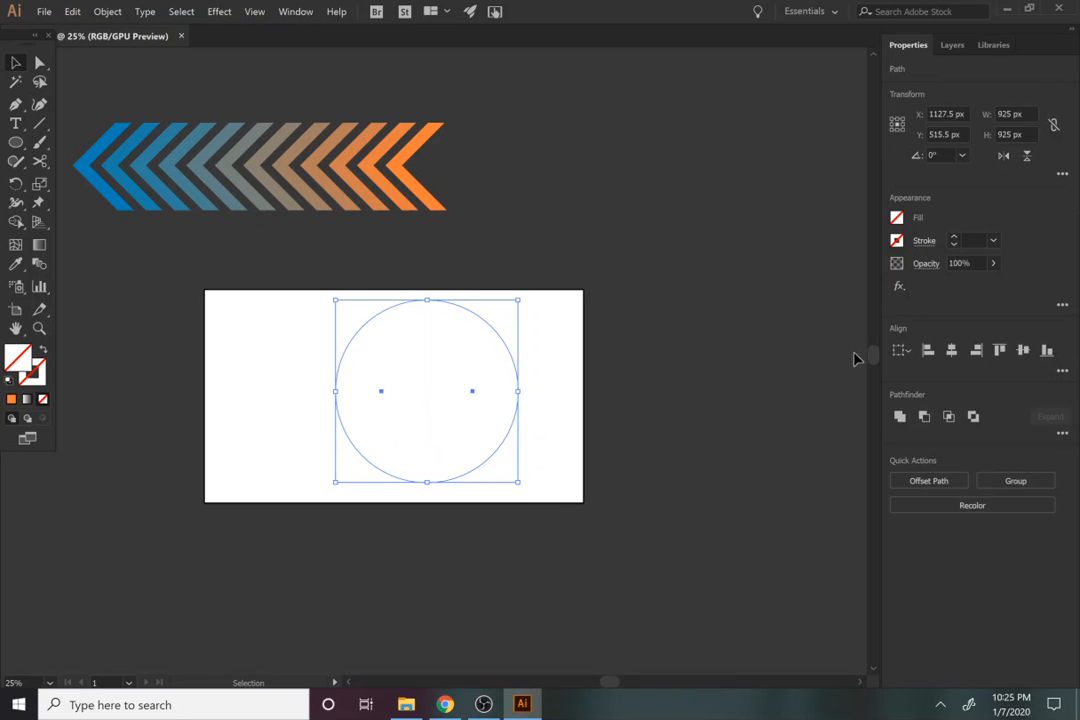
left_click(953, 236)
left_click(572, 540)
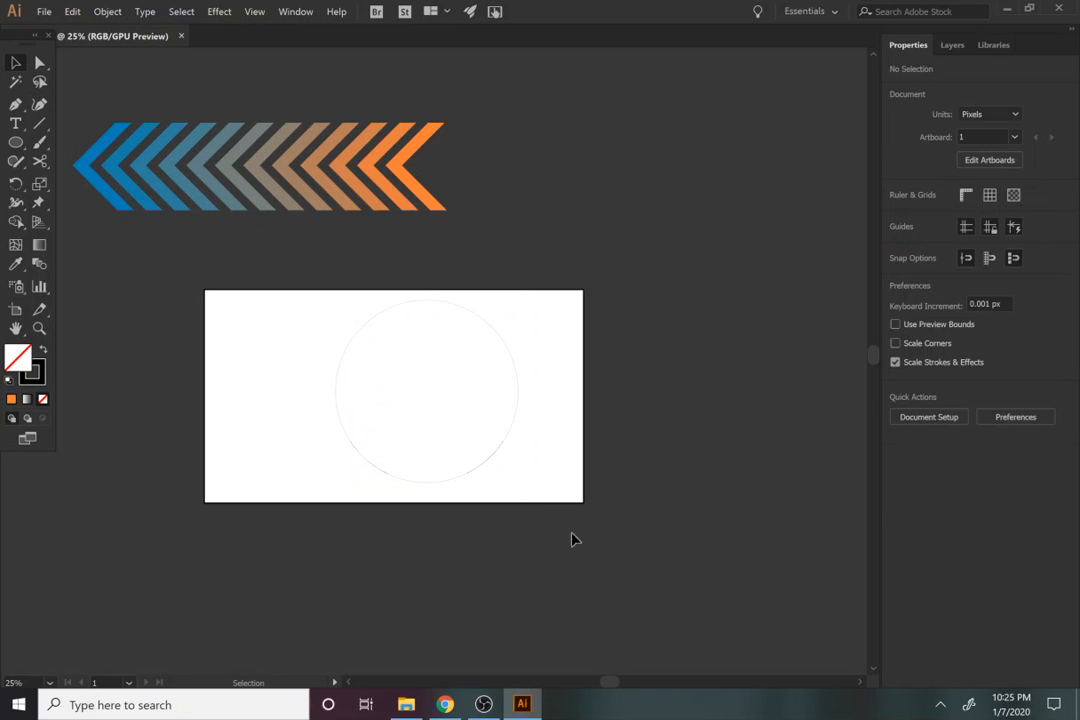
left_click_drag(565, 479, 355, 445)
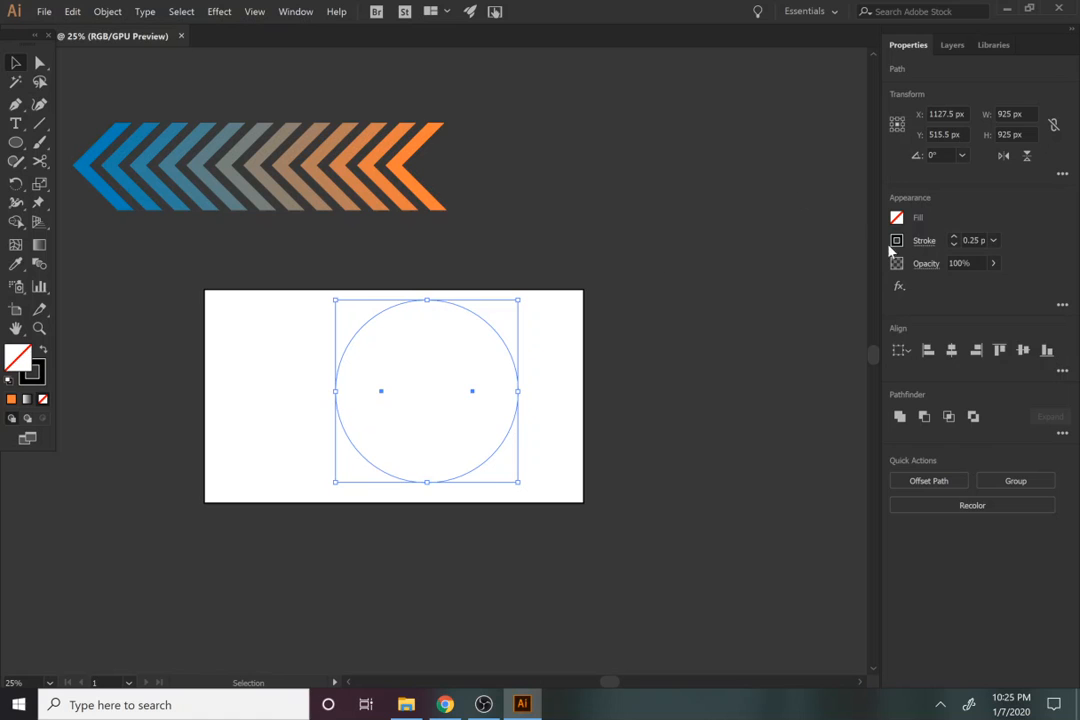
left_click(955, 242)
left_click(482, 475)
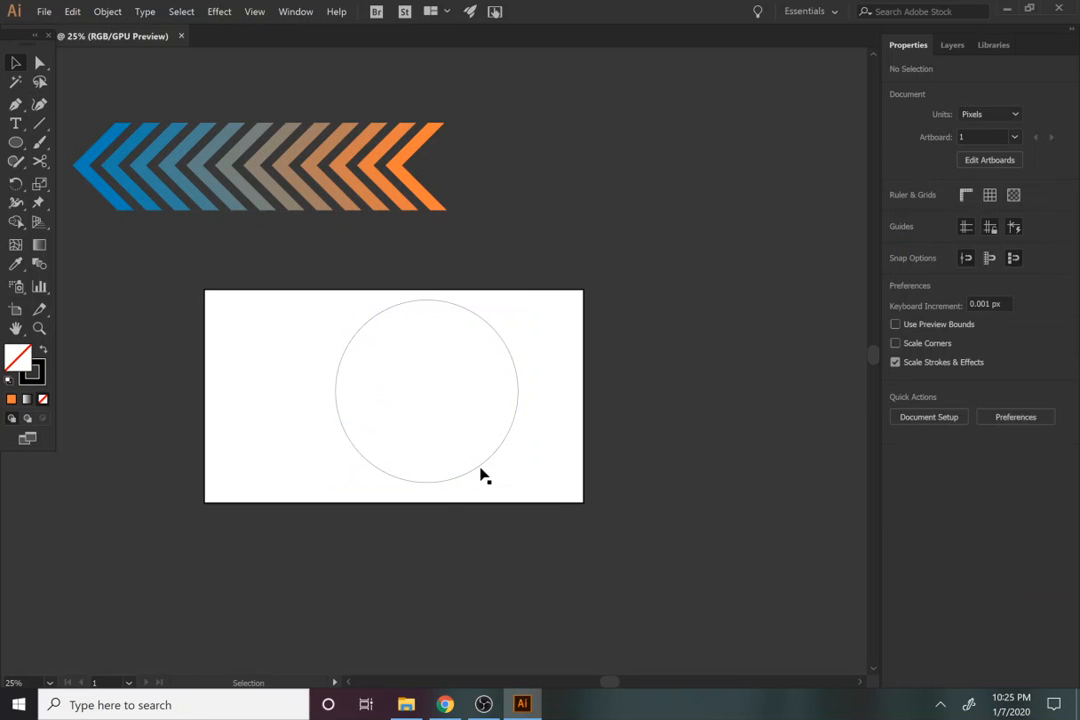
double_click(482, 473)
left_click(552, 480)
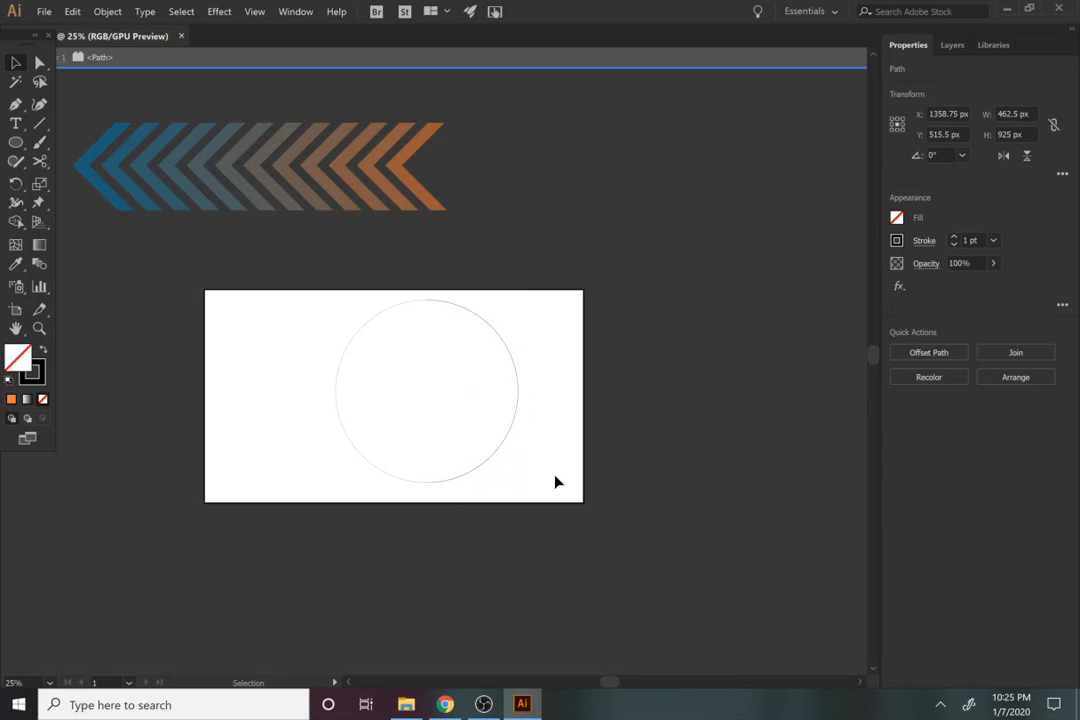
left_click(506, 63)
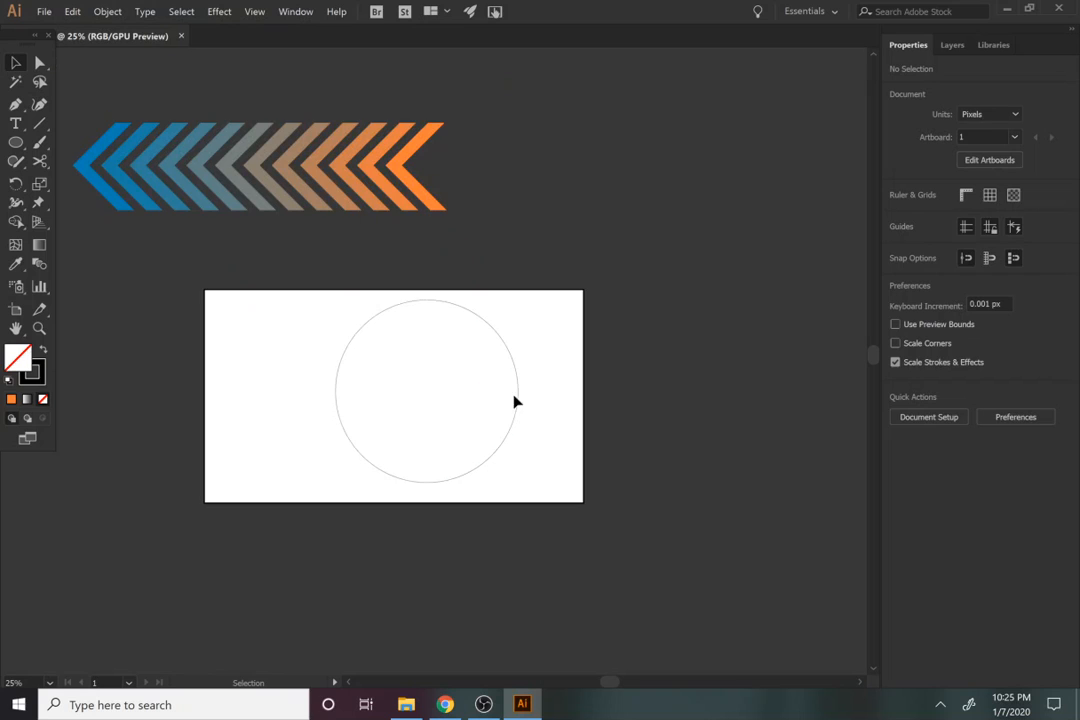
left_click(516, 387)
double_click(514, 387)
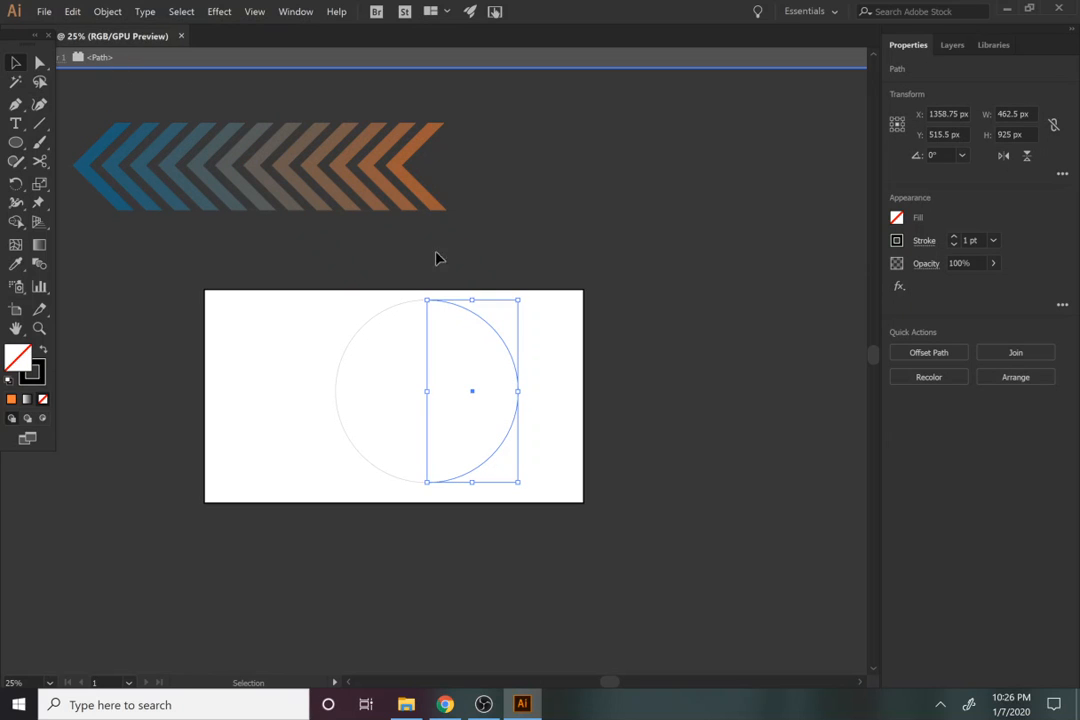
left_click(415, 60)
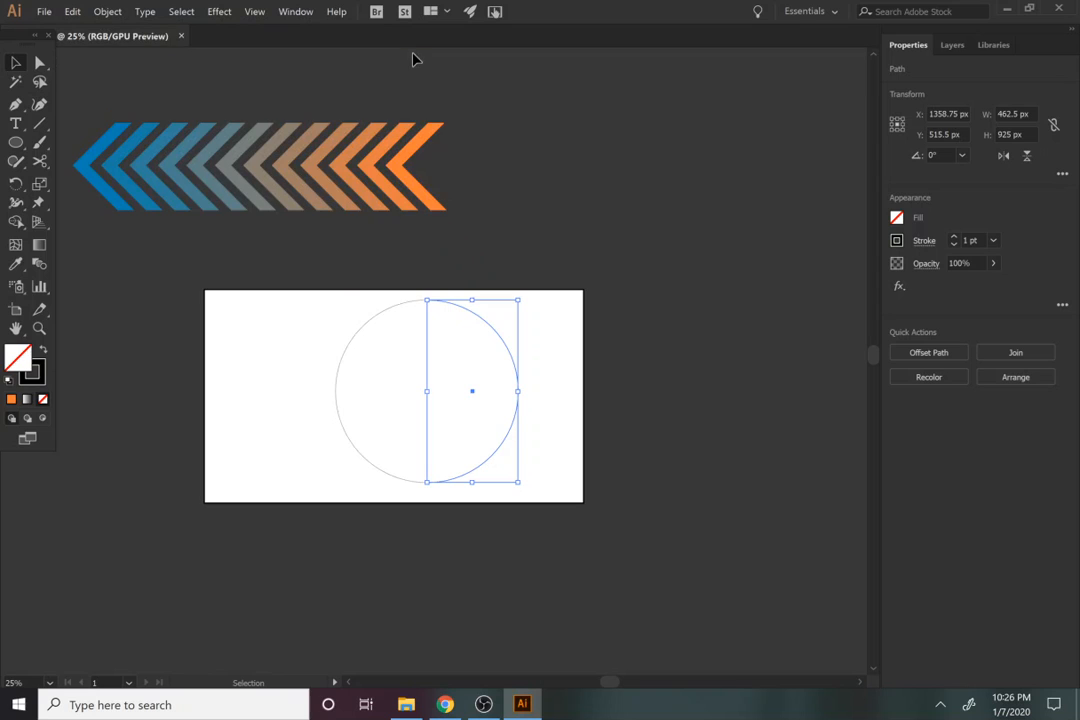
Move the right semicircle away from the left one, against the artboard's right edge
left_click(475, 446)
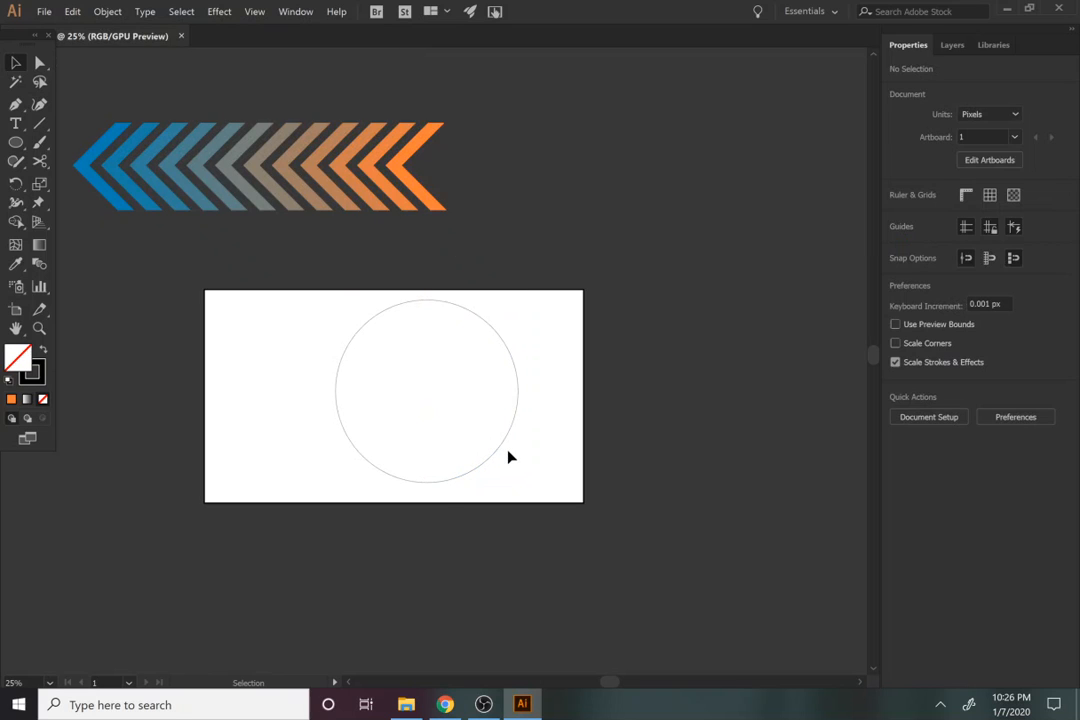
left_click_drag(503, 455, 565, 458)
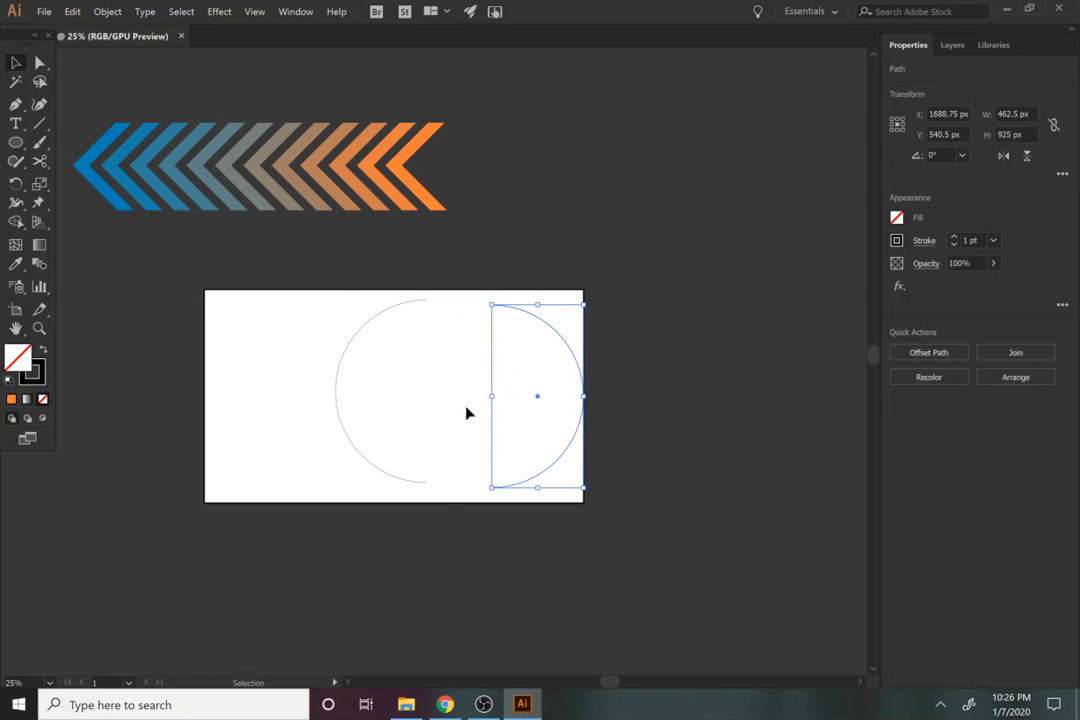
left_click(341, 373)
Scale the chevron blend down to about 1341 by 313 px and move it onto the artboard's upper edge near the left semicircle
left_click(287, 205)
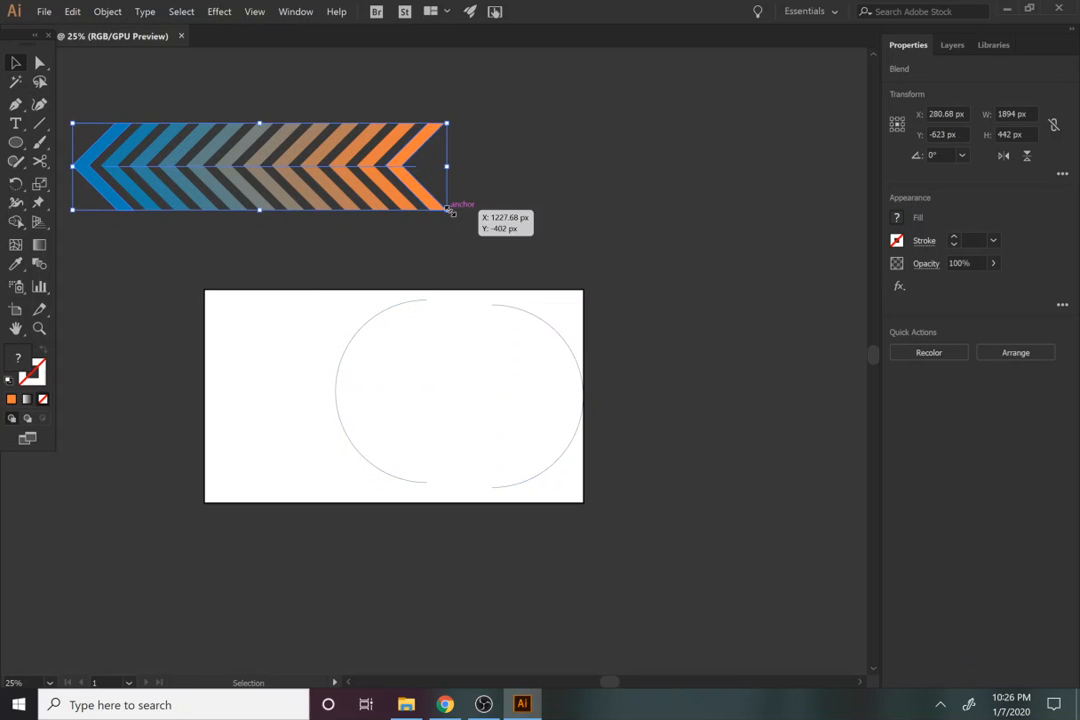
left_click_drag(447, 209, 337, 184)
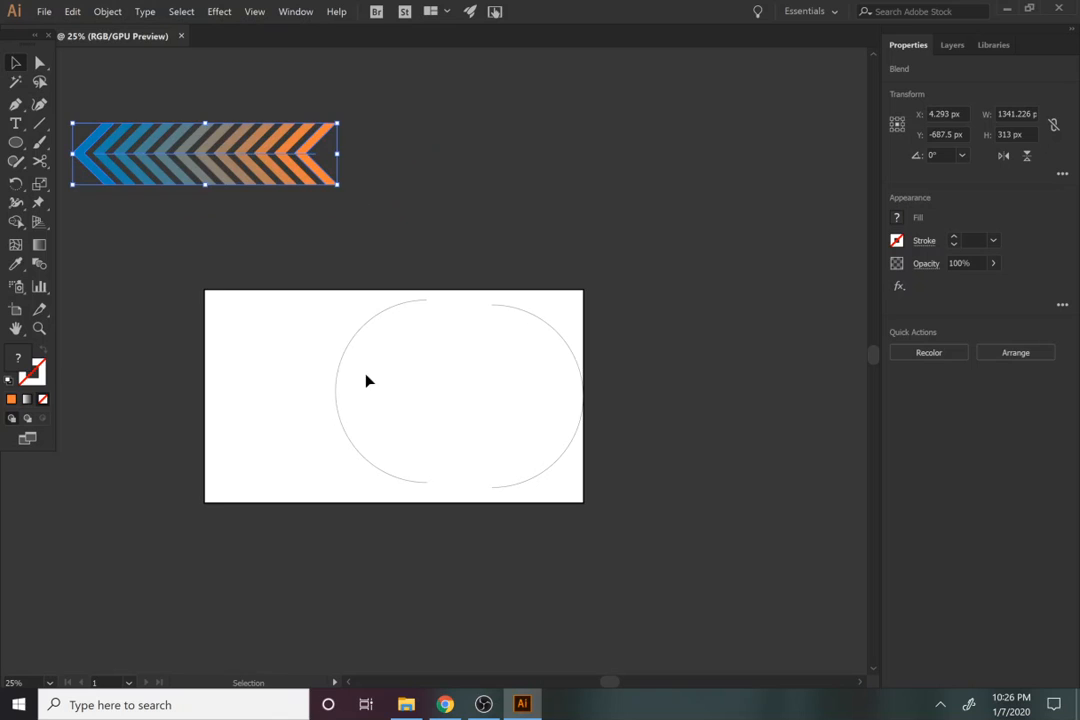
left_click_drag(233, 188, 311, 297)
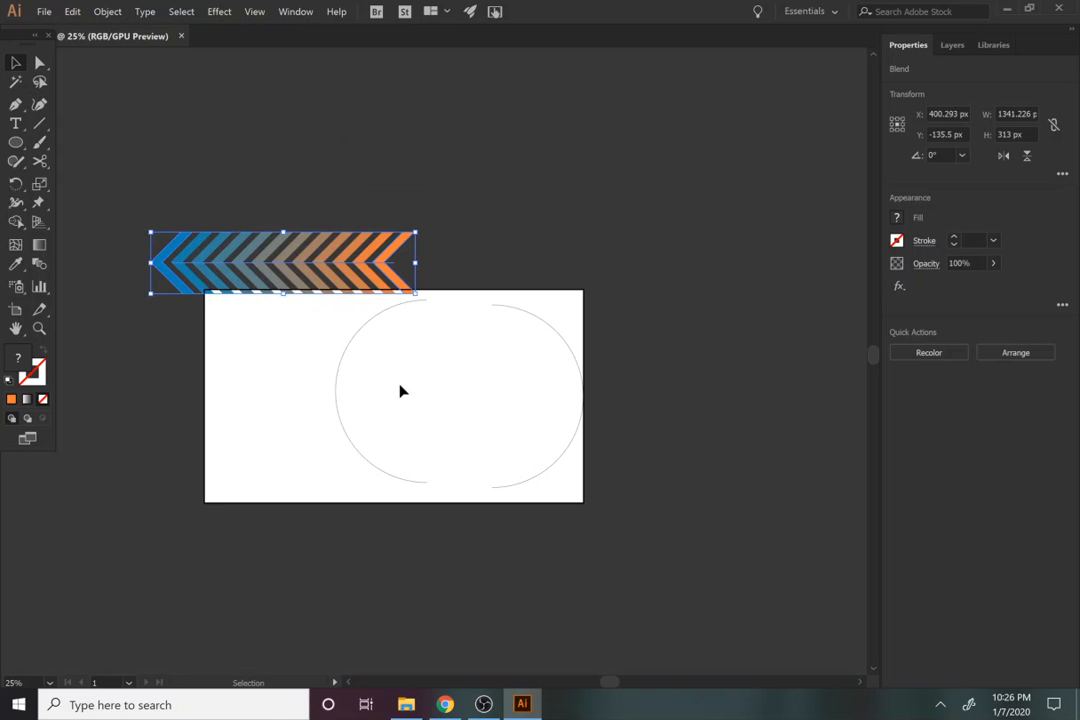
Replace the chevron blend's spine with the left semicircle
left_click_drag(400, 388, 215, 222)
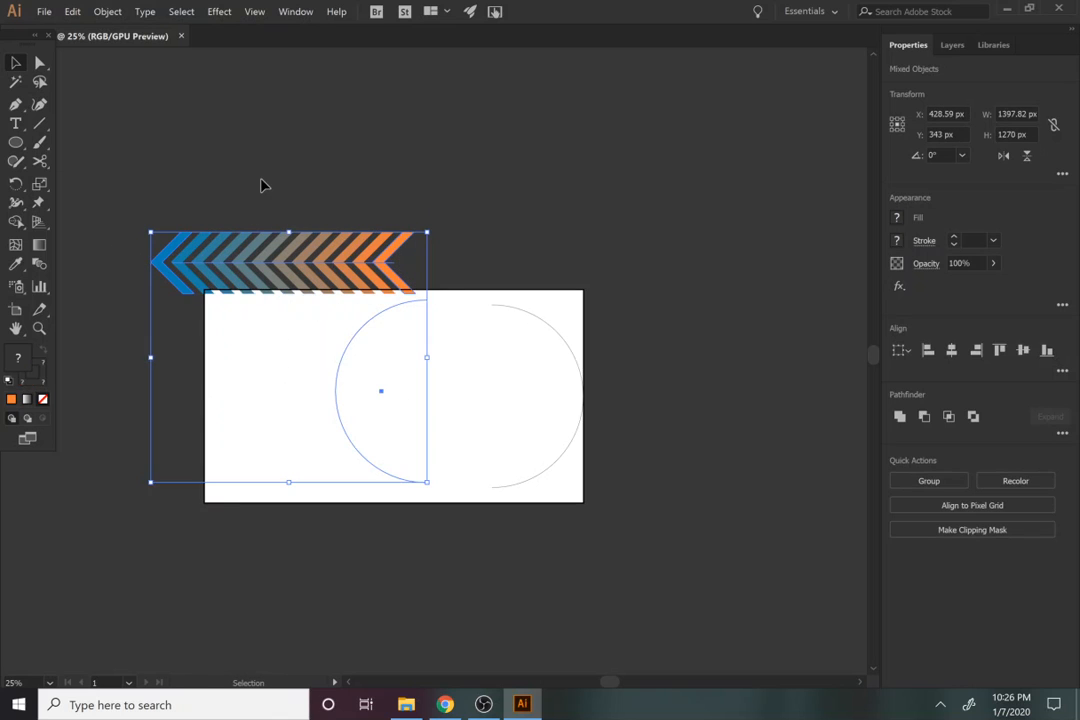
left_click(110, 13)
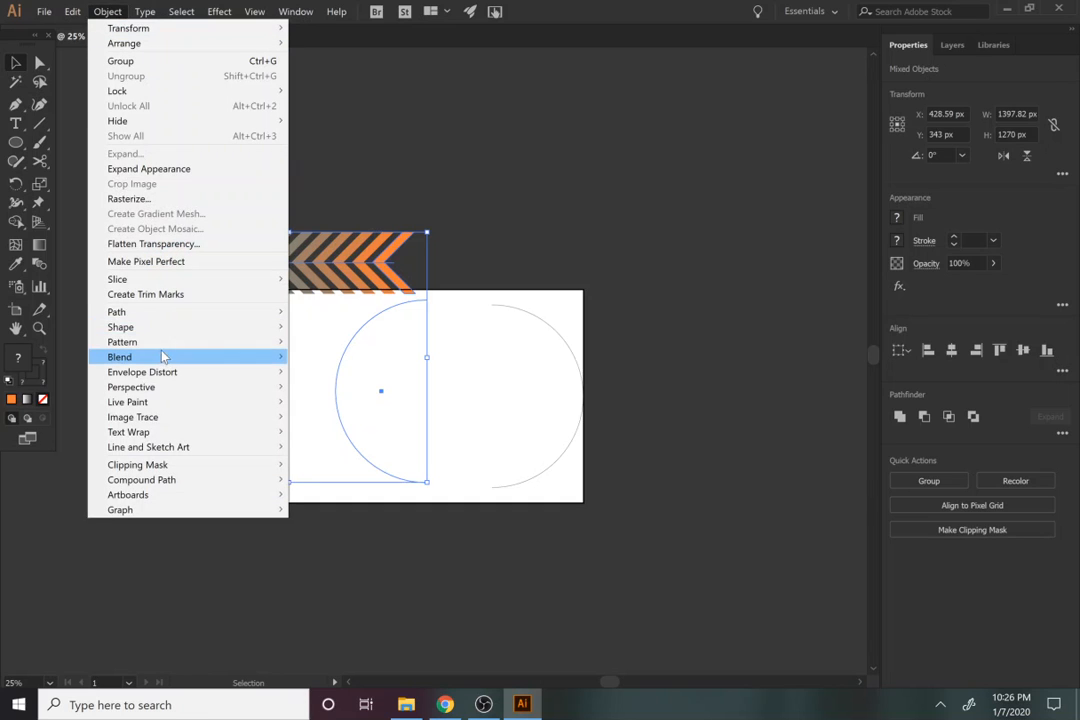
mouse_move(161, 358)
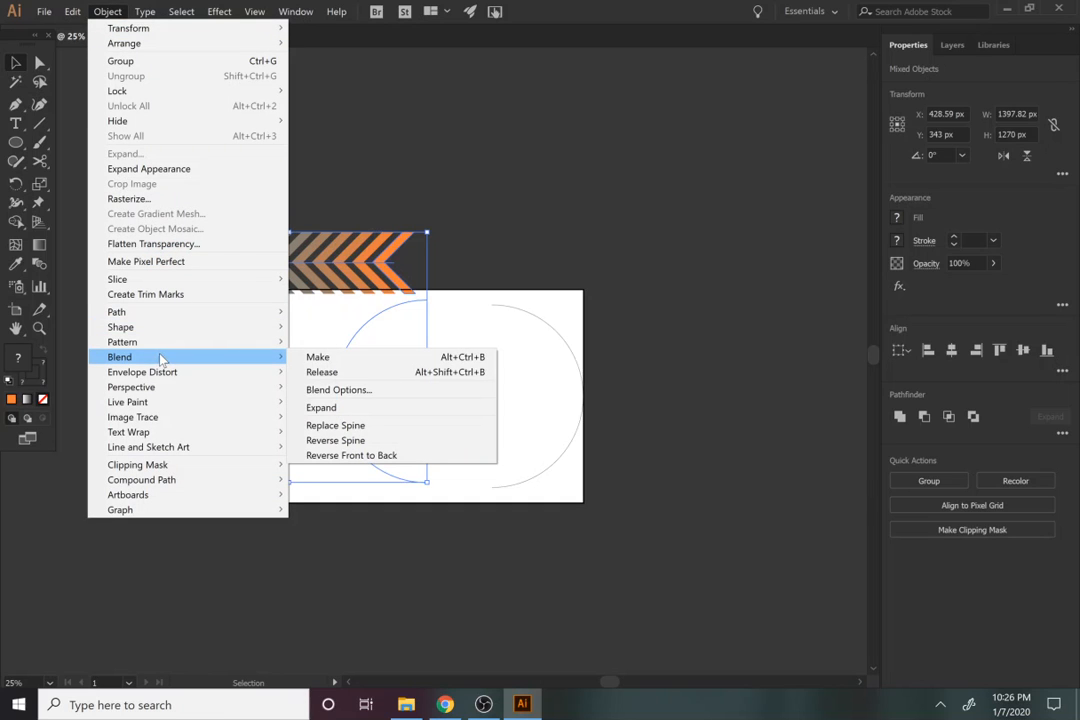
left_click(343, 426)
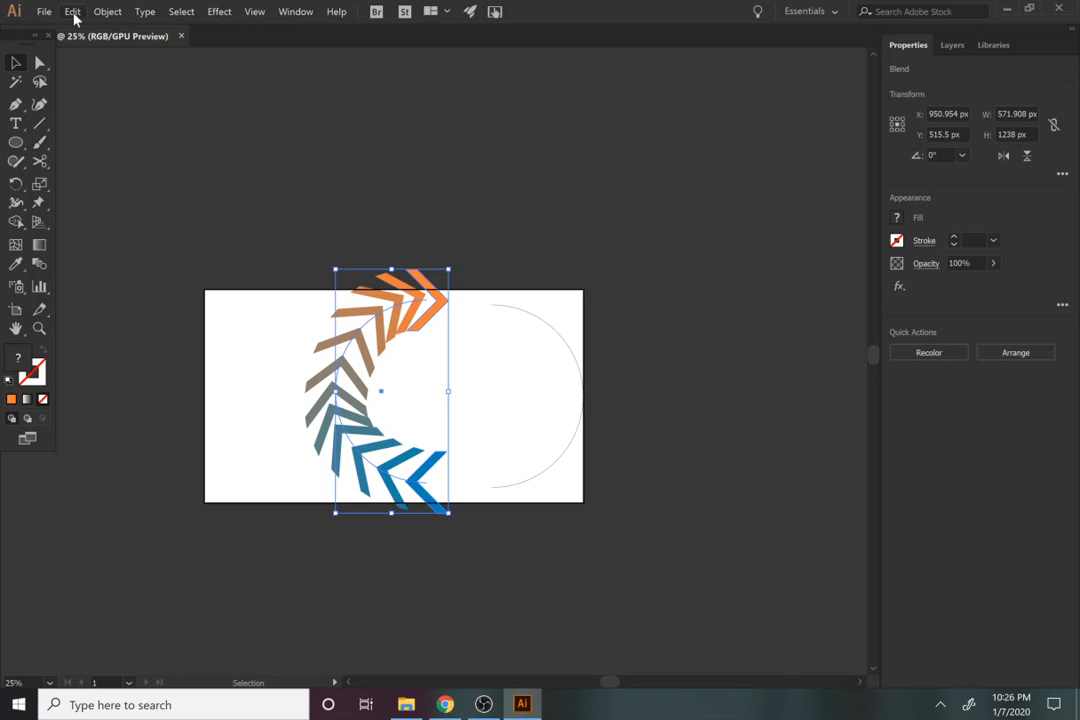
Reduce the curved chevron blend to 7 specified steps with the preview on and apply the options
left_click(110, 13)
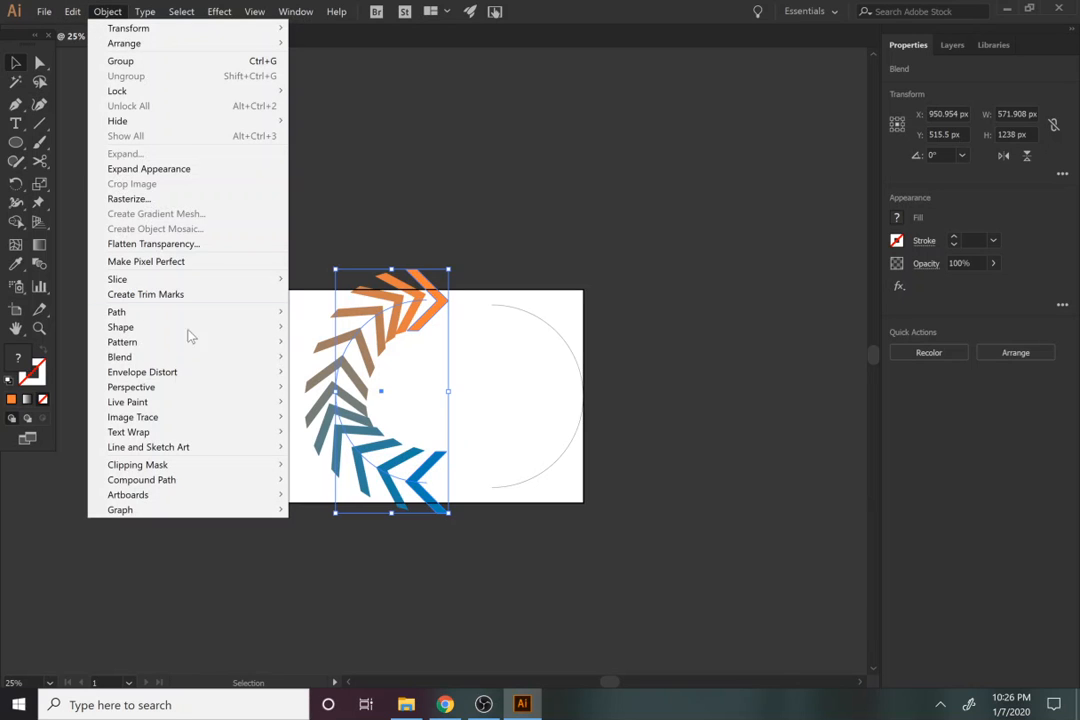
mouse_move(185, 356)
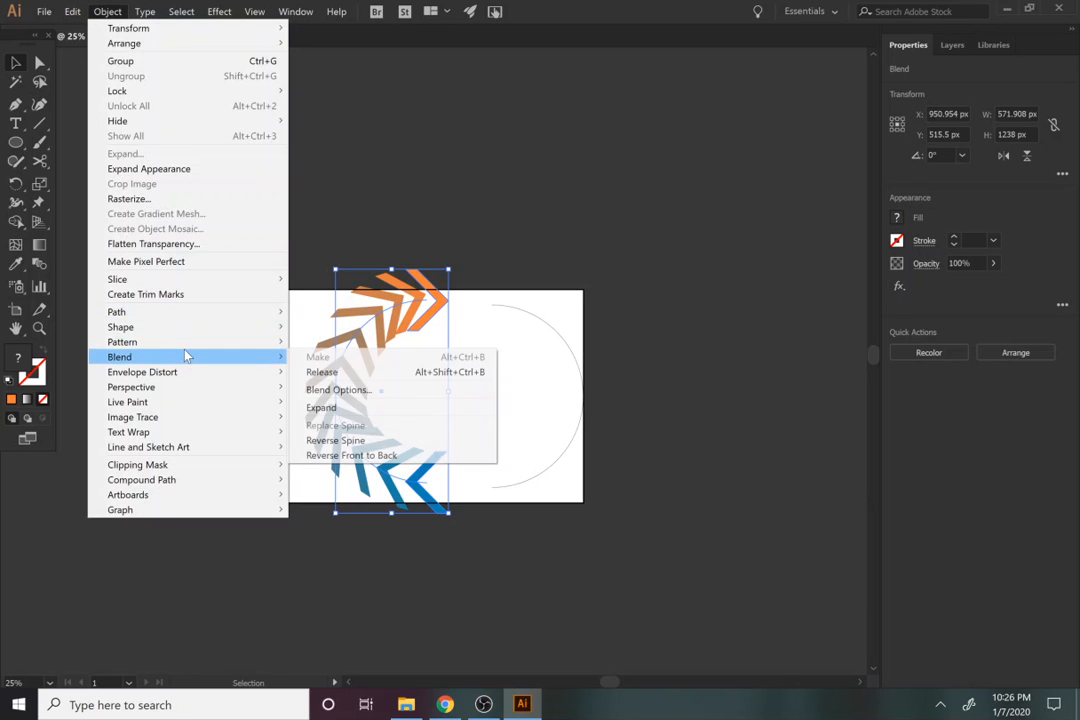
left_click(338, 389)
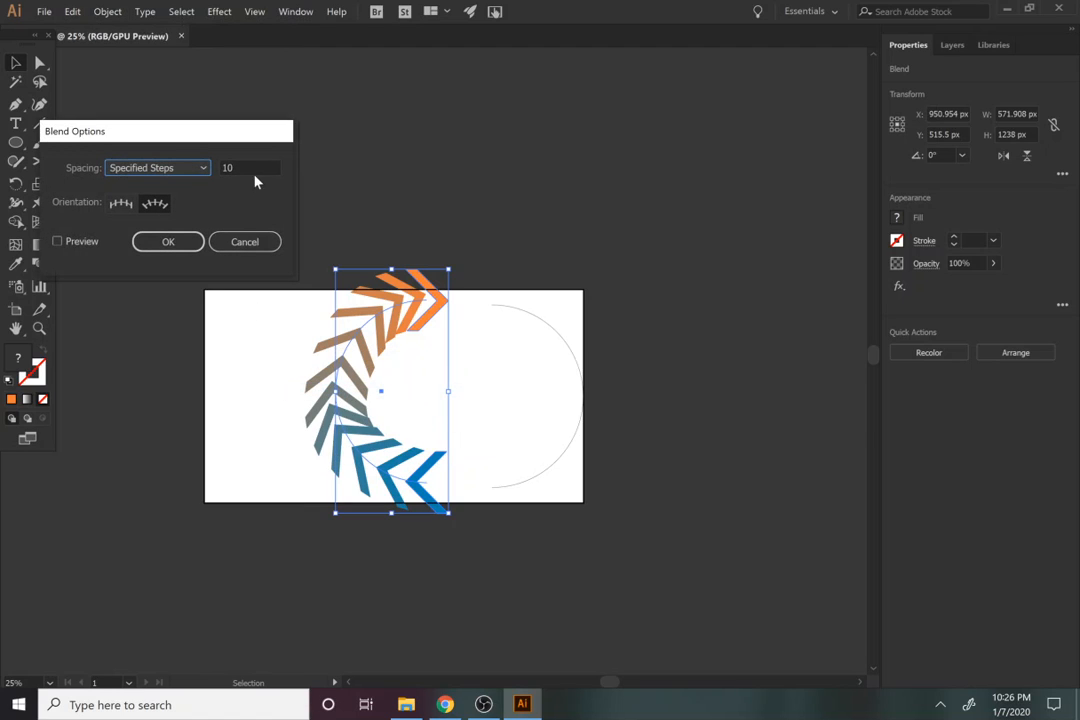
left_click(58, 241)
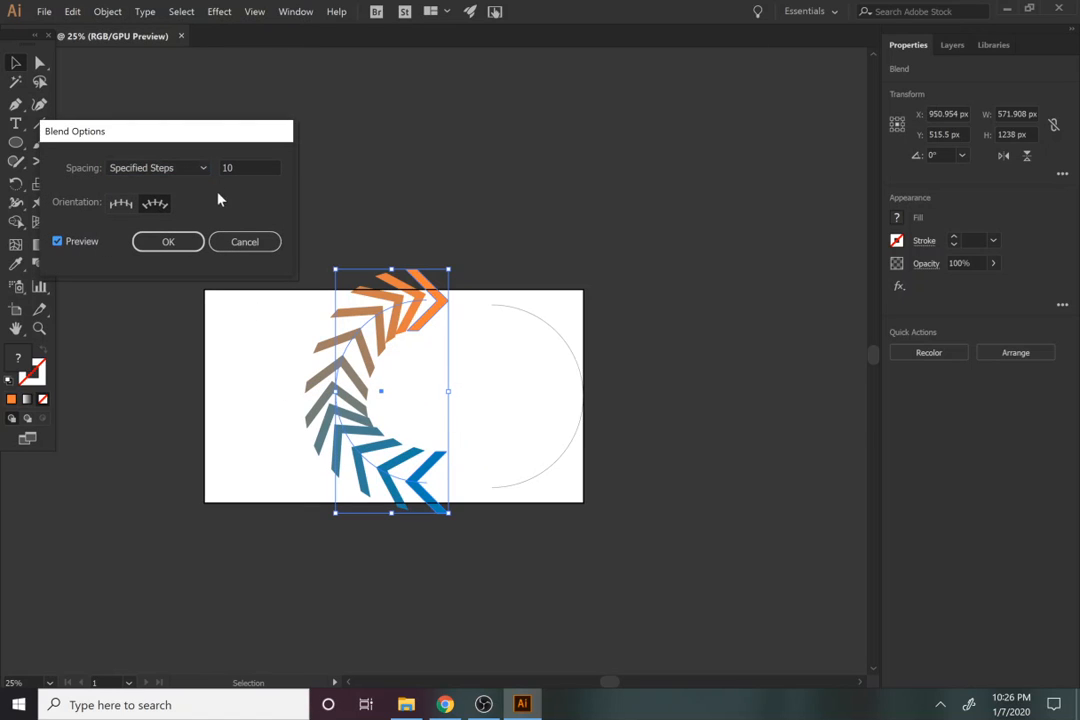
double_click(235, 167)
key("Down")
key("Down")
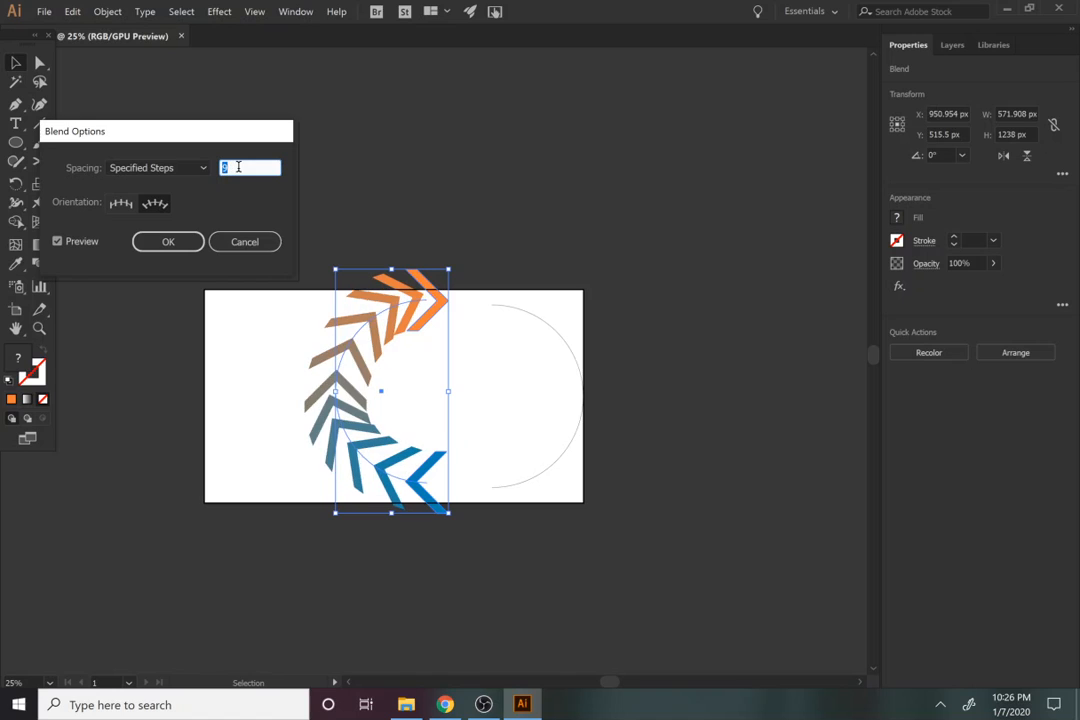
key("Down")
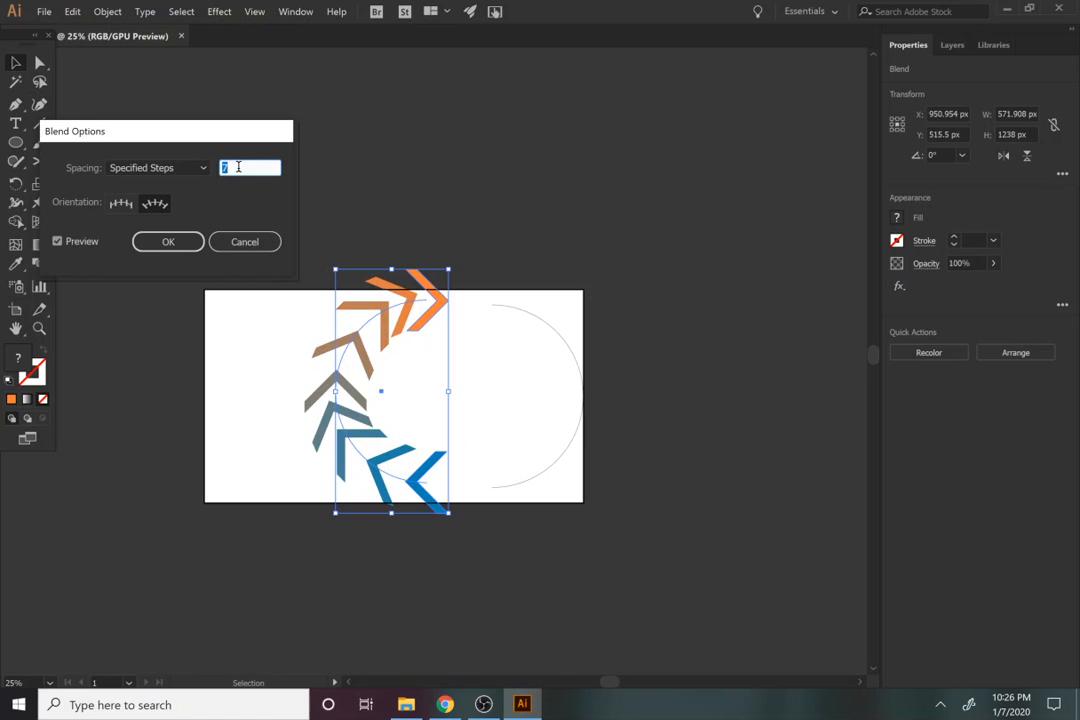
key("Down")
key("Up")
left_click(176, 242)
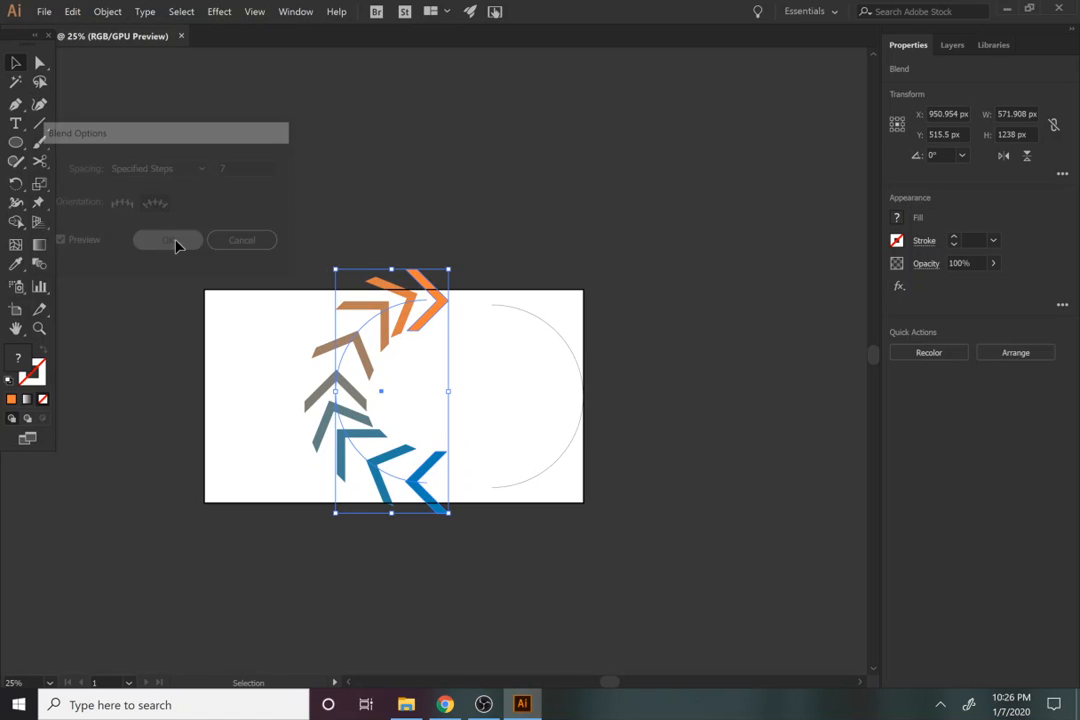
Move the curved chevron blend to the left side of the artboard
left_click(367, 398)
left_click_drag(357, 398, 184, 338)
left_click_drag(187, 382, 256, 431)
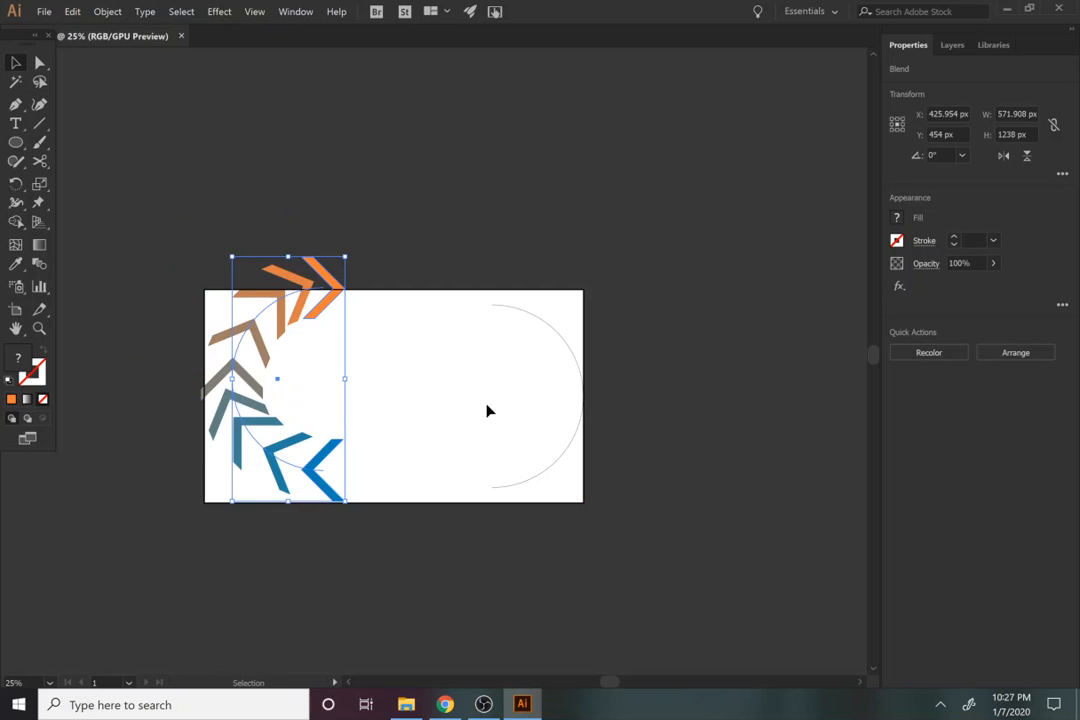
Delete the unused right semicircle path
left_click(489, 410)
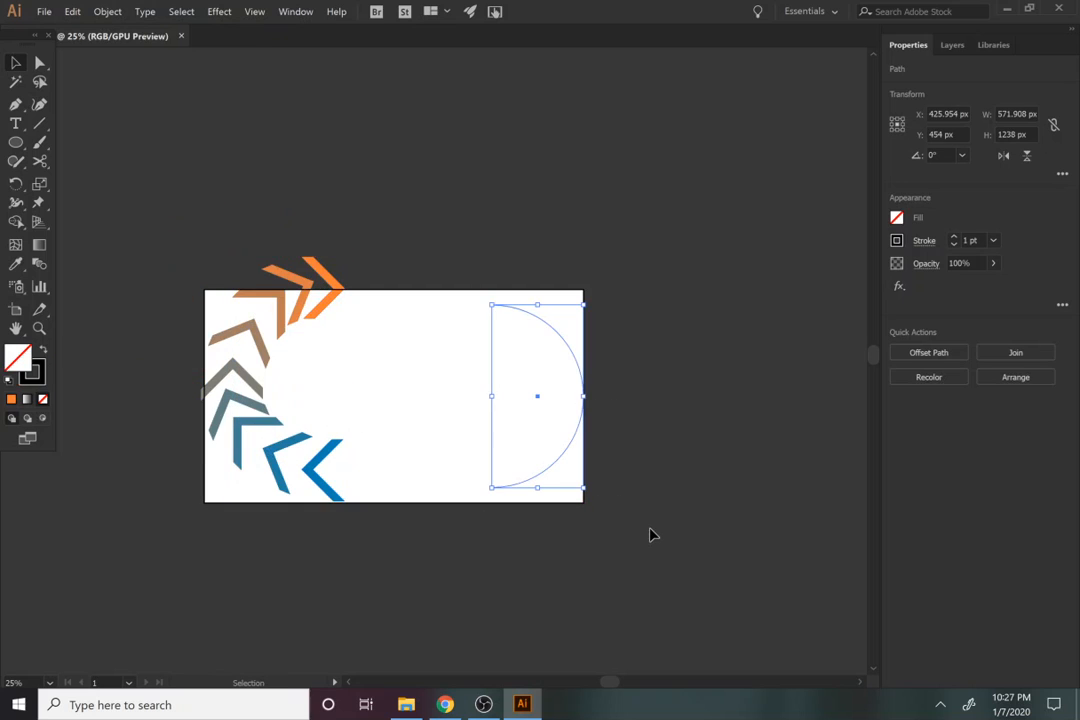
left_click(351, 475)
left_click_drag(526, 452, 616, 510)
key("Delete")
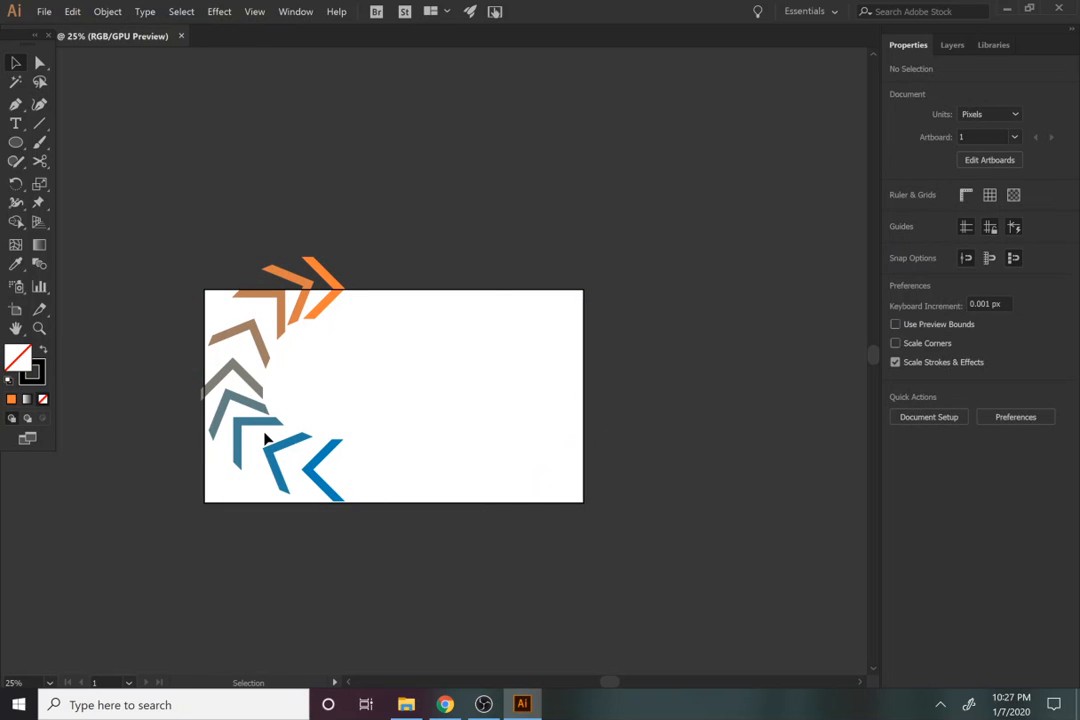
Scale the curved chevron blend down to less than half its size in the artboard's upper-left area and deselect it
left_click(295, 330)
left_click_drag(345, 257, 224, 340)
left_click(284, 374)
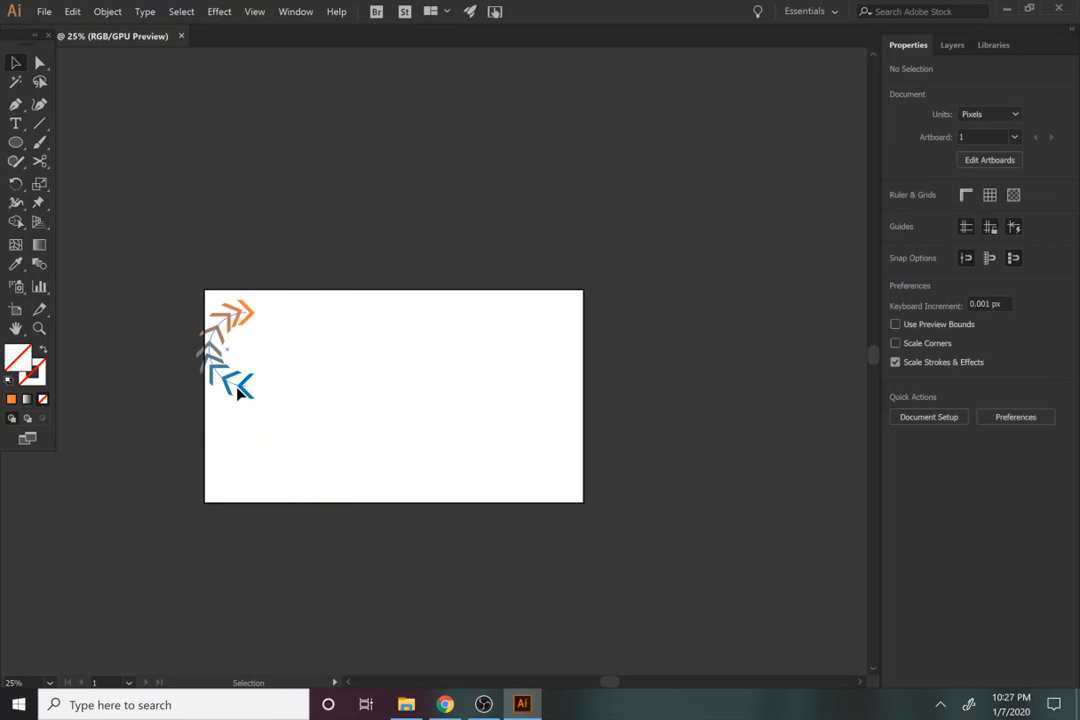
Move the curved chevron blend slightly to the right so it sits fully inside the artboard, and deselect it
left_click_drag(238, 393, 259, 393)
left_click(349, 404)
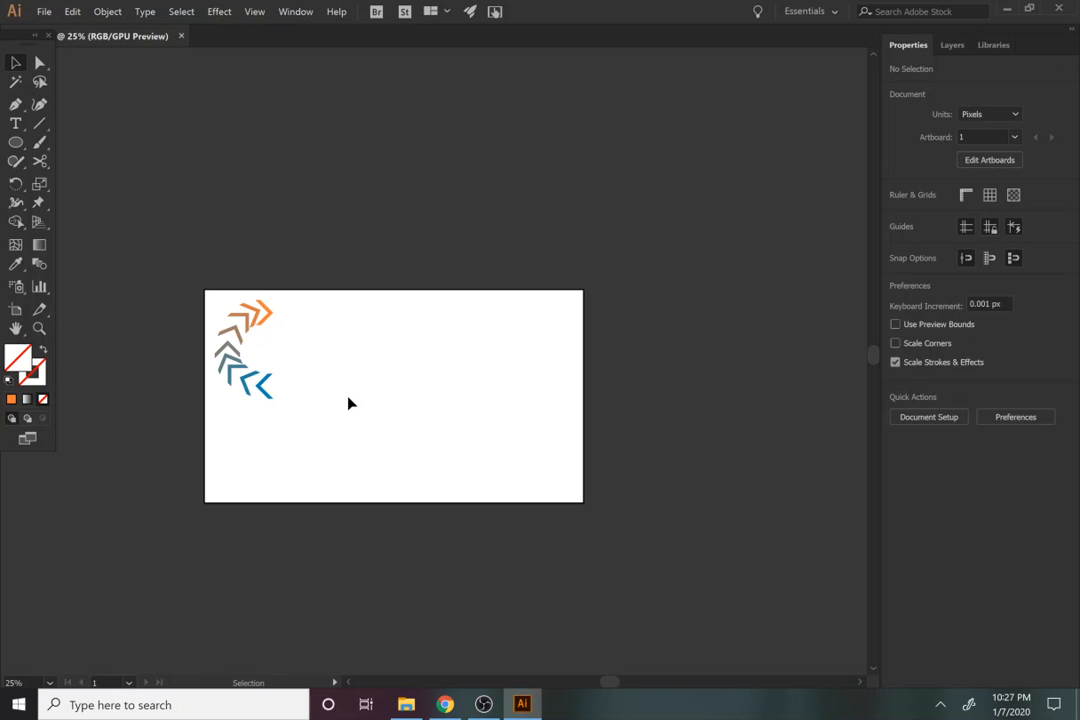
Draw a five-pointed star about 406 px wide below the curved chevron blend with the Star tool
key("m")
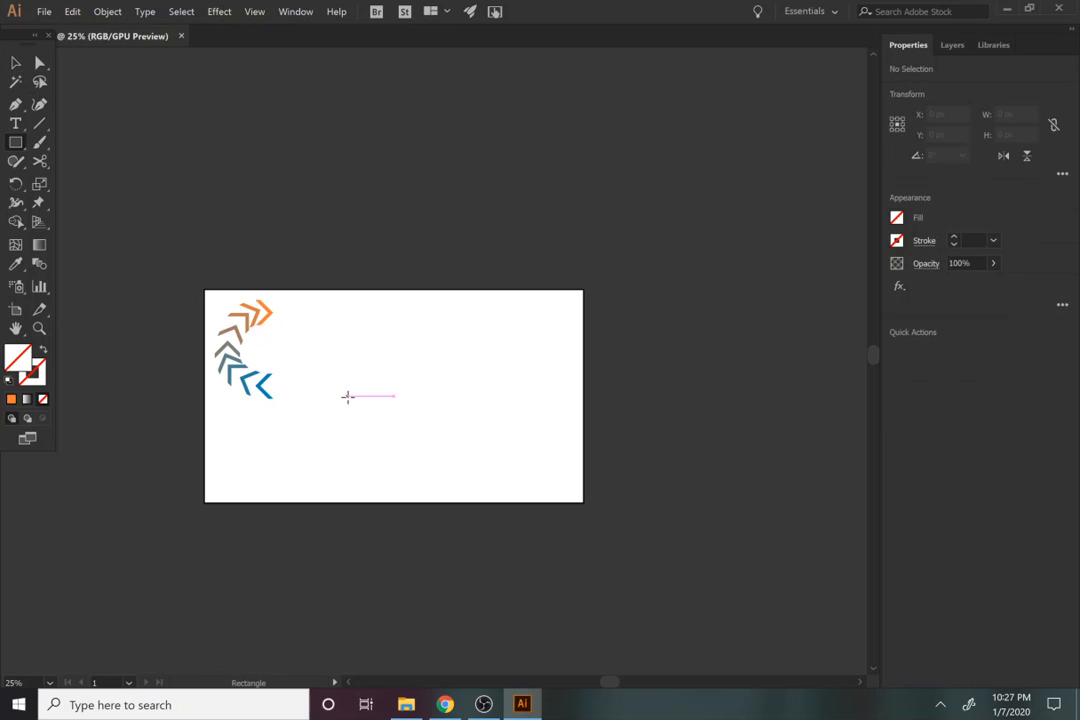
left_click(16, 148)
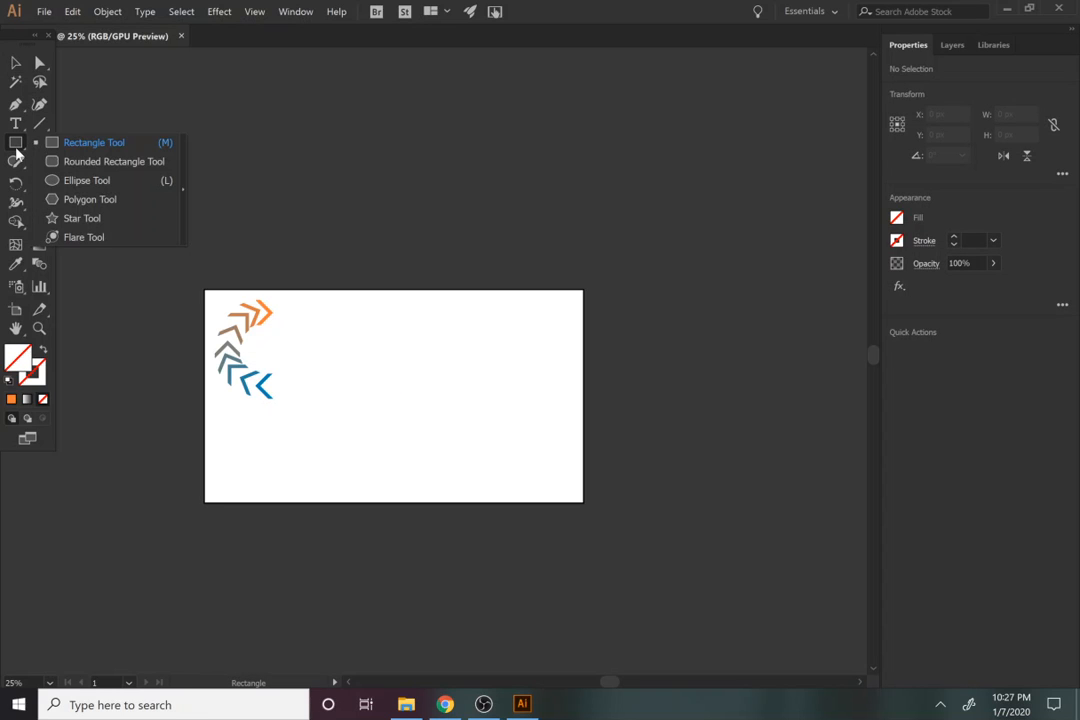
left_click(76, 219)
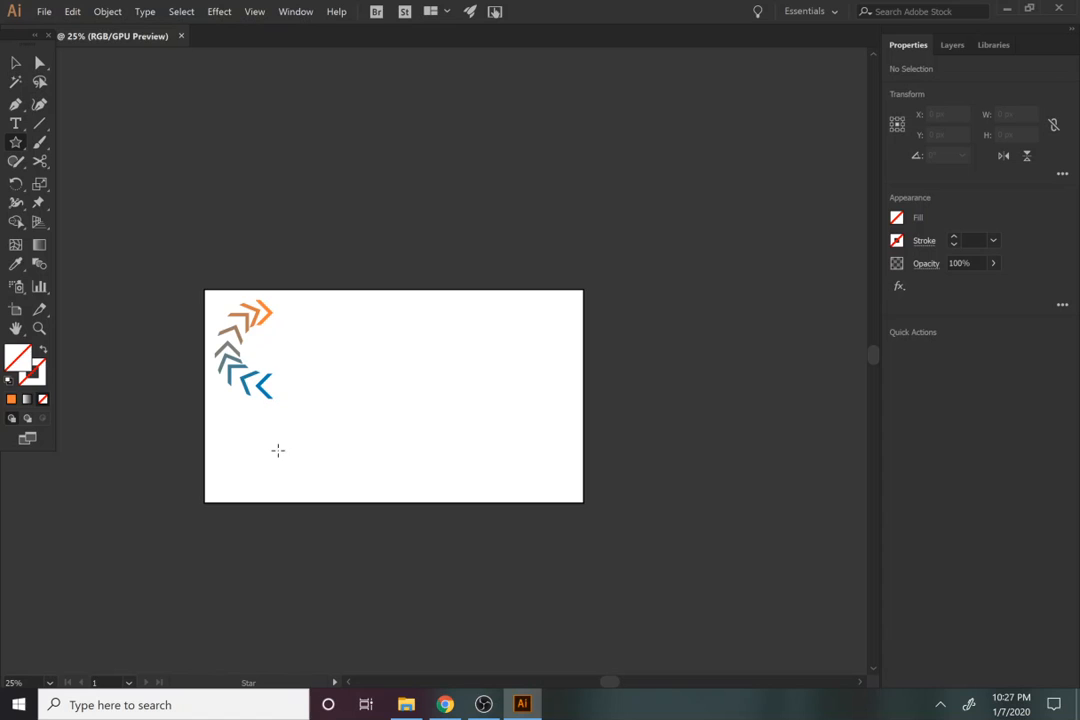
left_click_drag(256, 440, 288, 478)
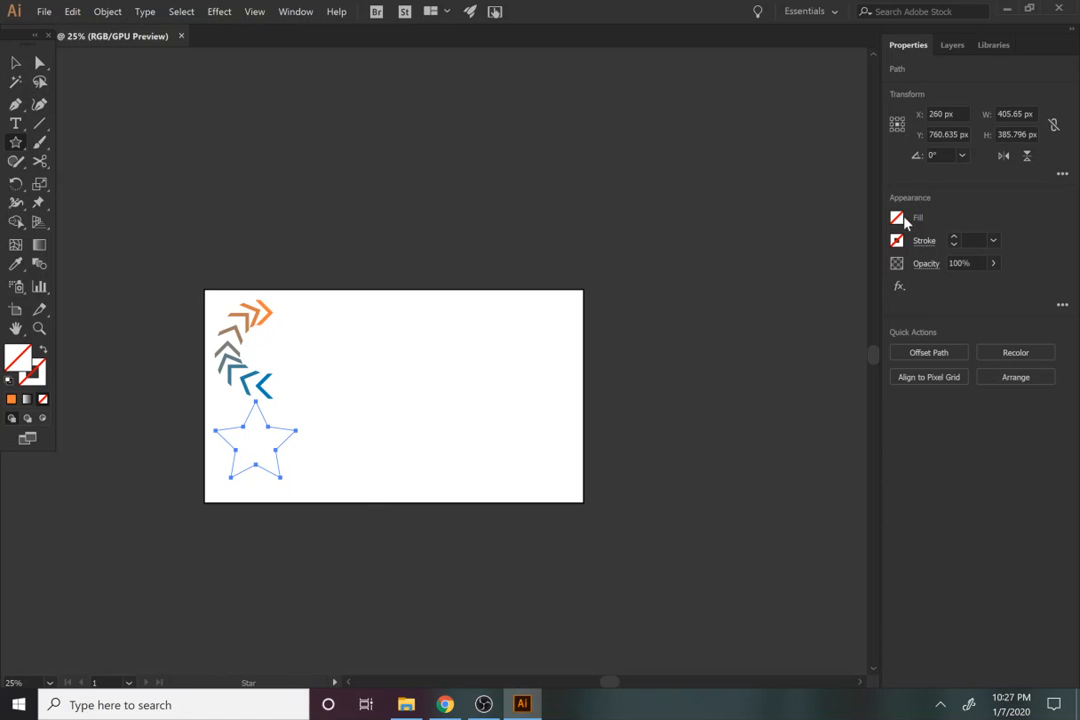
Fill the star with orange FF7F35 and move it down toward the artboard's lower edge
left_click(898, 218)
left_click(744, 318)
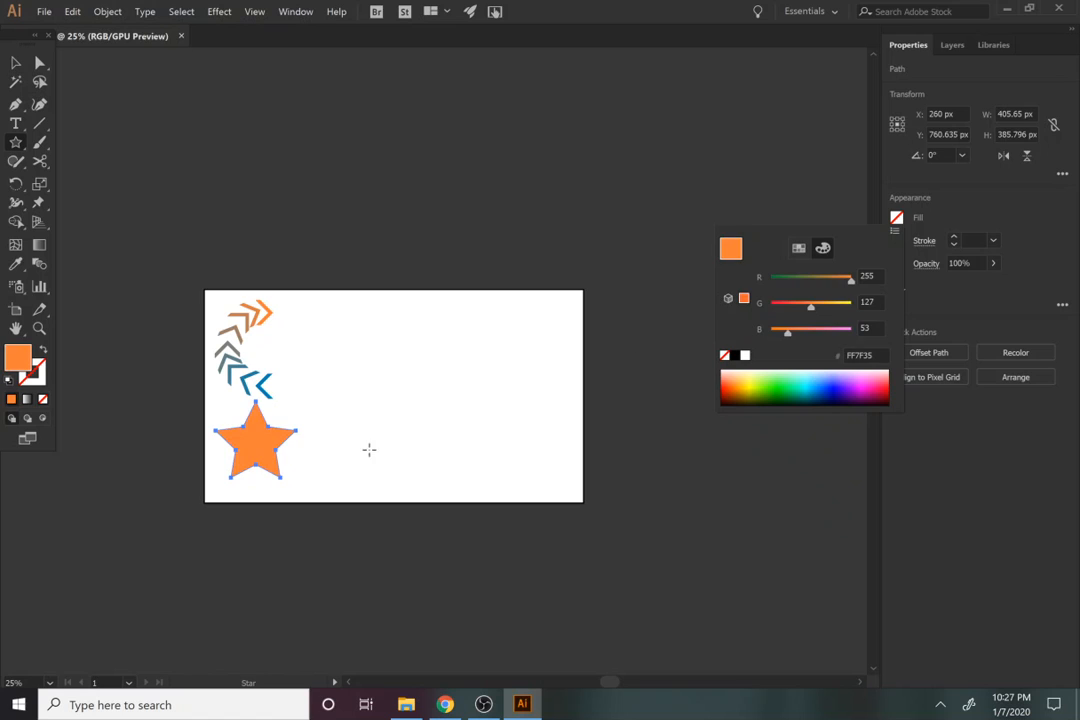
left_click(15, 63)
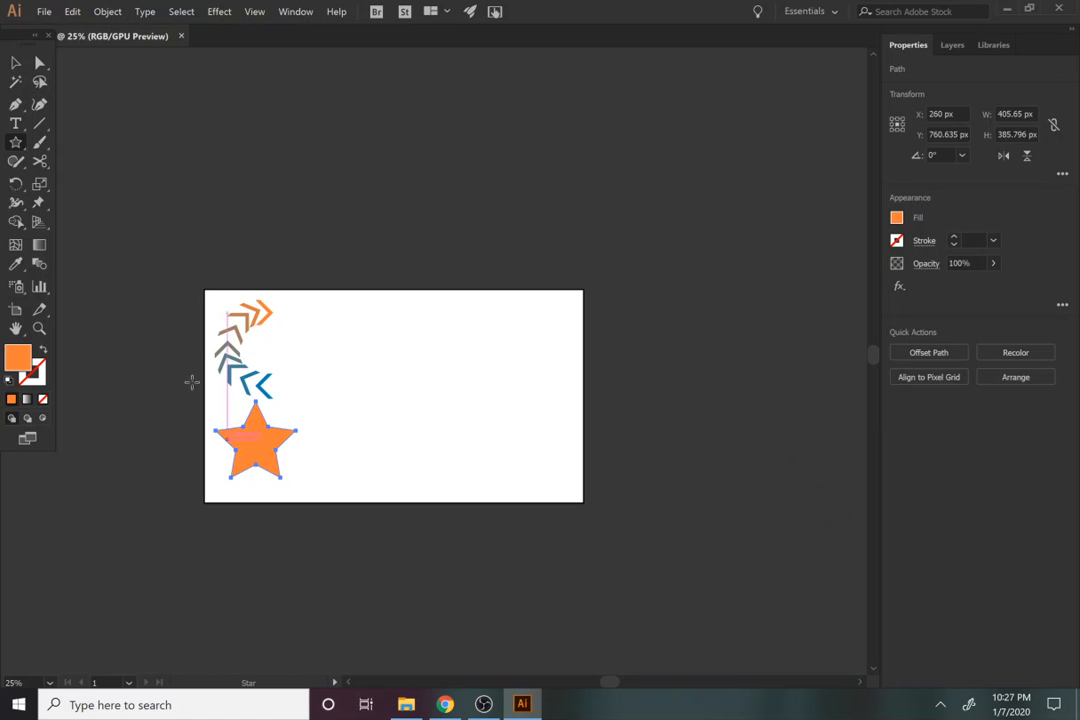
left_click_drag(255, 440, 253, 457)
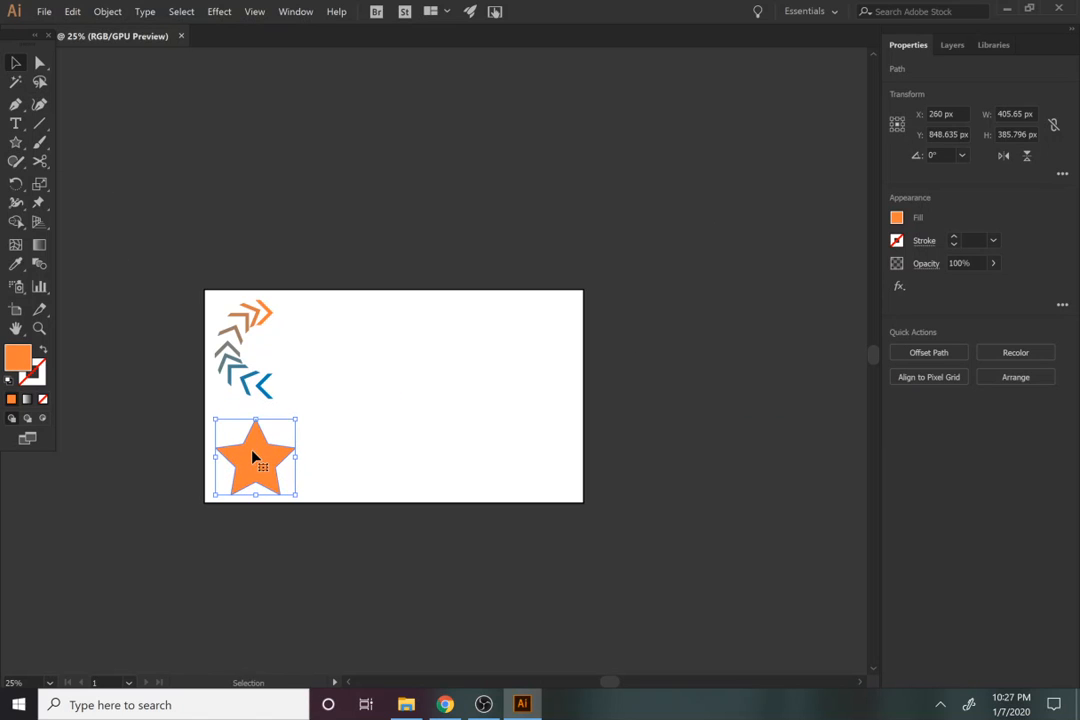
Draw an orange circle about as tall as the star near the artboard's lower-right corner, and shift the star to the left edge
key("l")
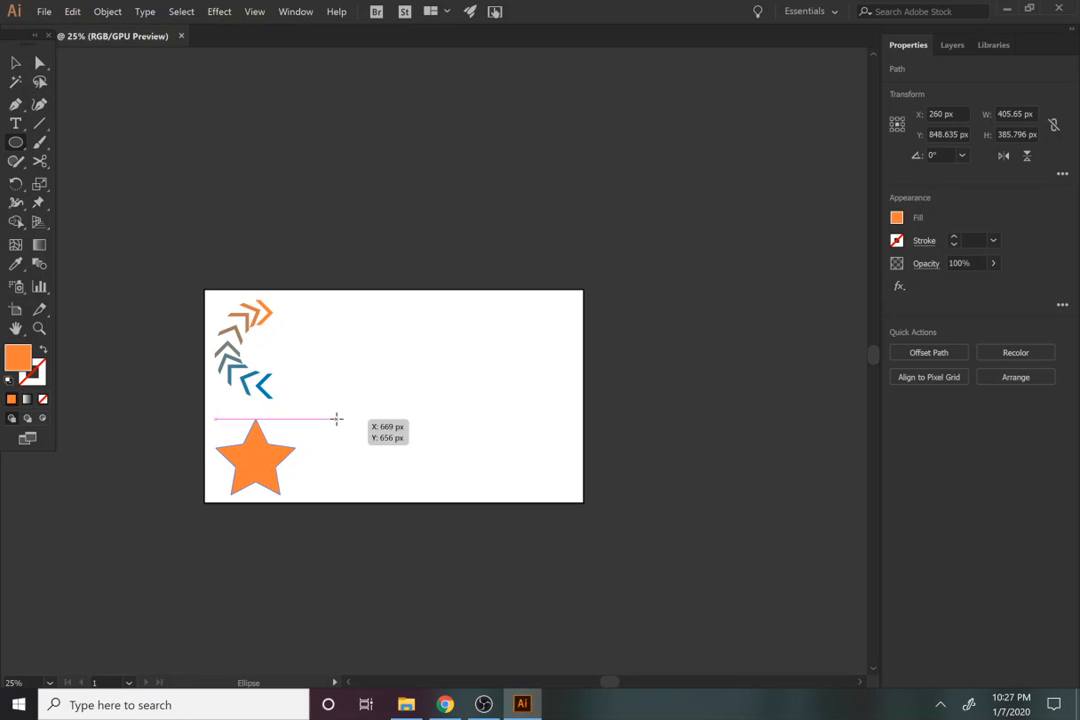
left_click_drag(336, 418, 565, 467)
left_click(15, 64)
left_click_drag(260, 468, 250, 467)
Scale the star and circle down together and move the circle into the artboard's lower-right corner
left_click_drag(679, 564, 236, 444)
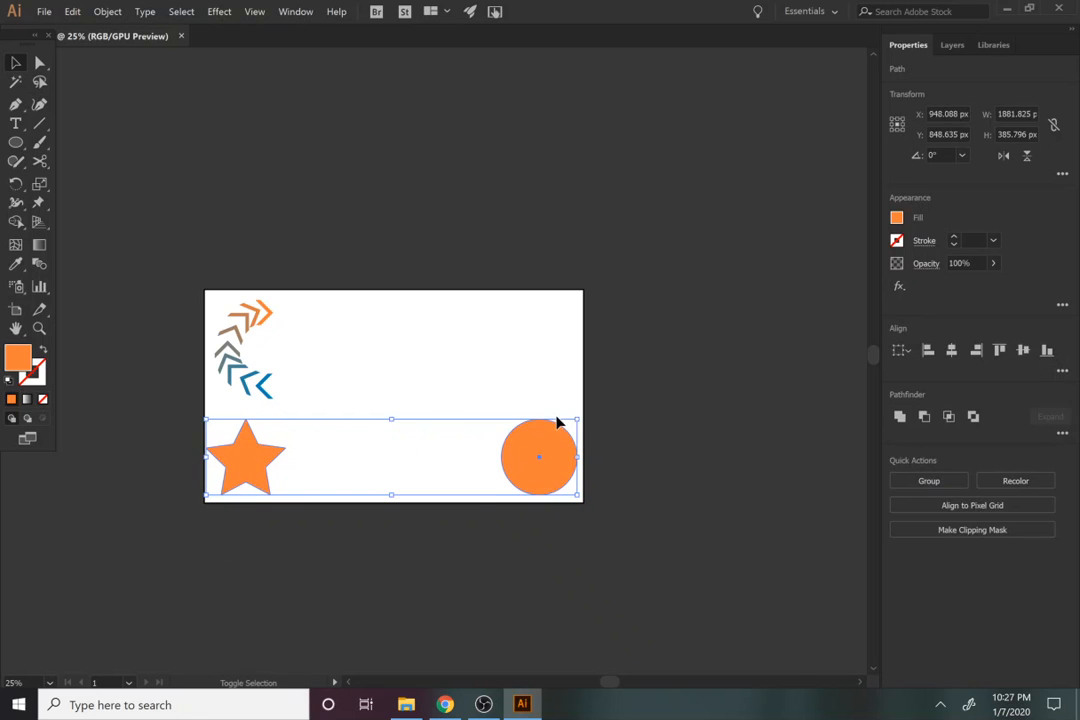
left_click_drag(577, 419, 494, 438)
left_click(513, 528)
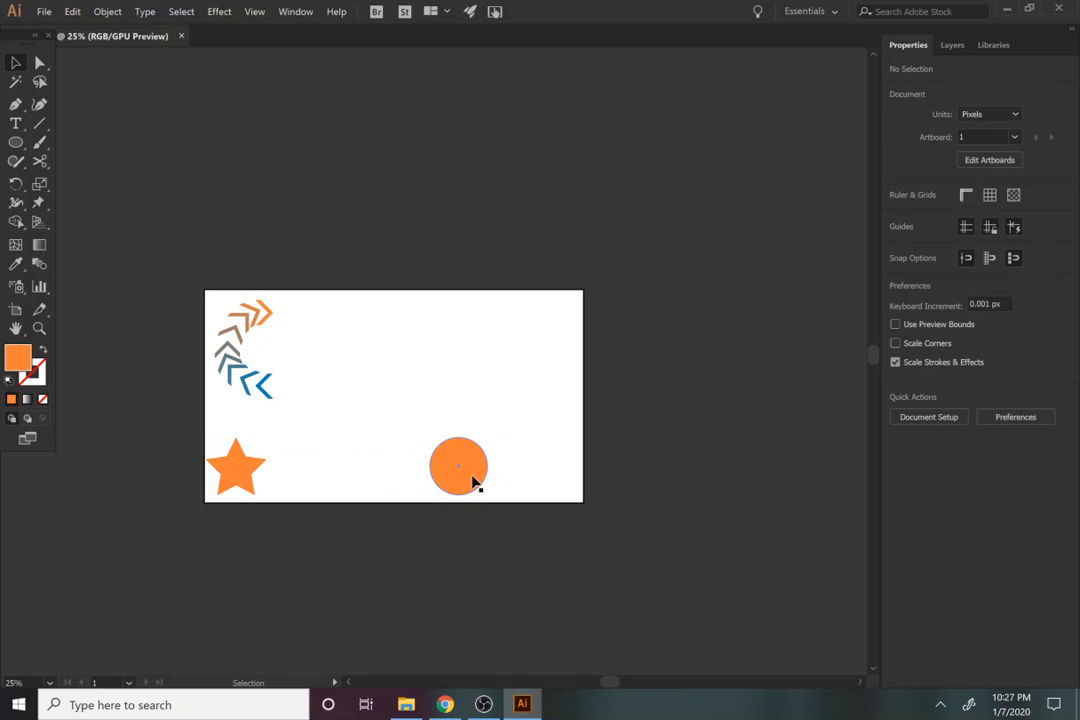
left_click_drag(475, 484, 569, 487)
Align the vertical centers of the star and circle and deselect them
left_click_drag(593, 540, 145, 424)
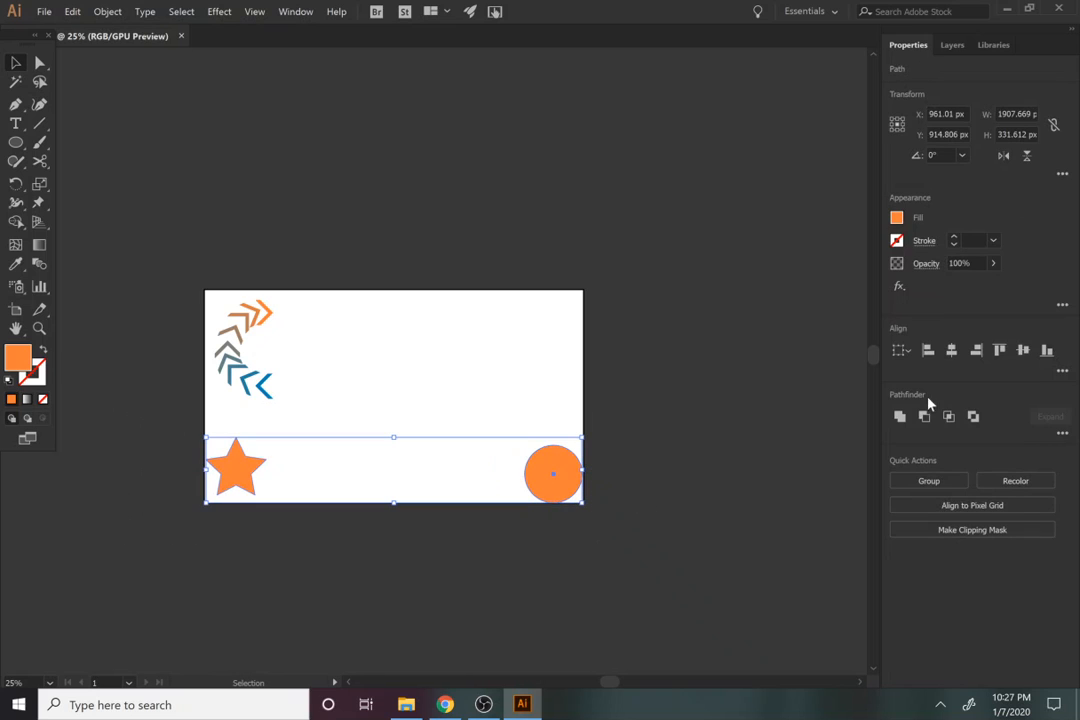
left_click(1023, 350)
left_click(740, 478)
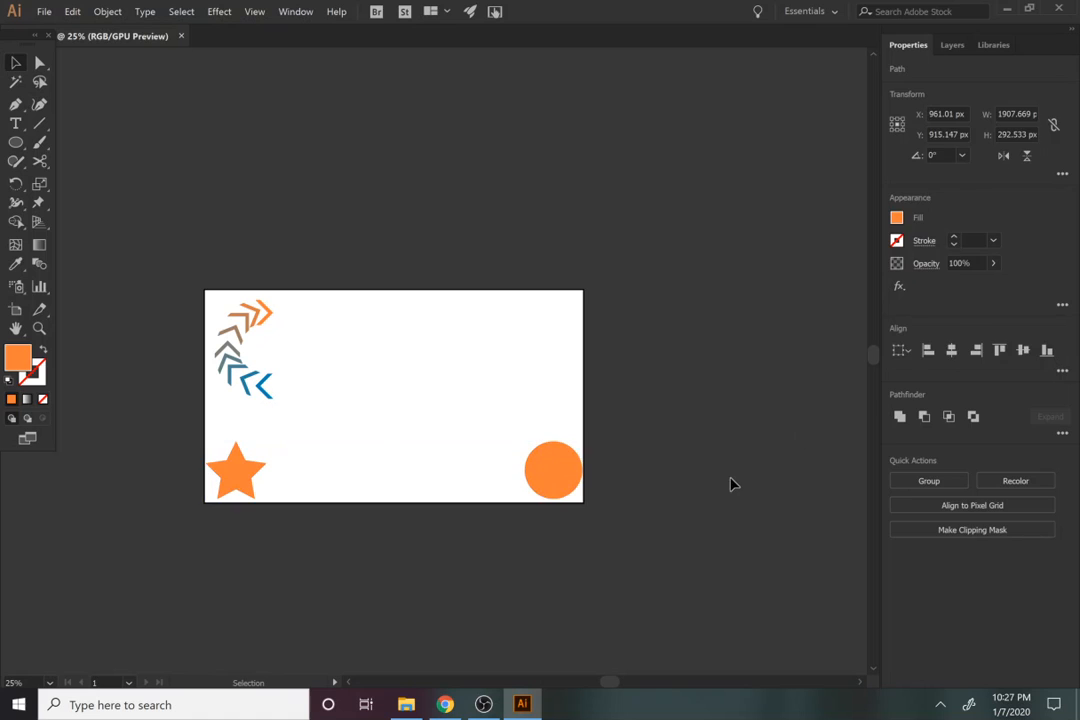
Select the star and circle together and make a blend between them
left_click_drag(154, 455, 622, 533)
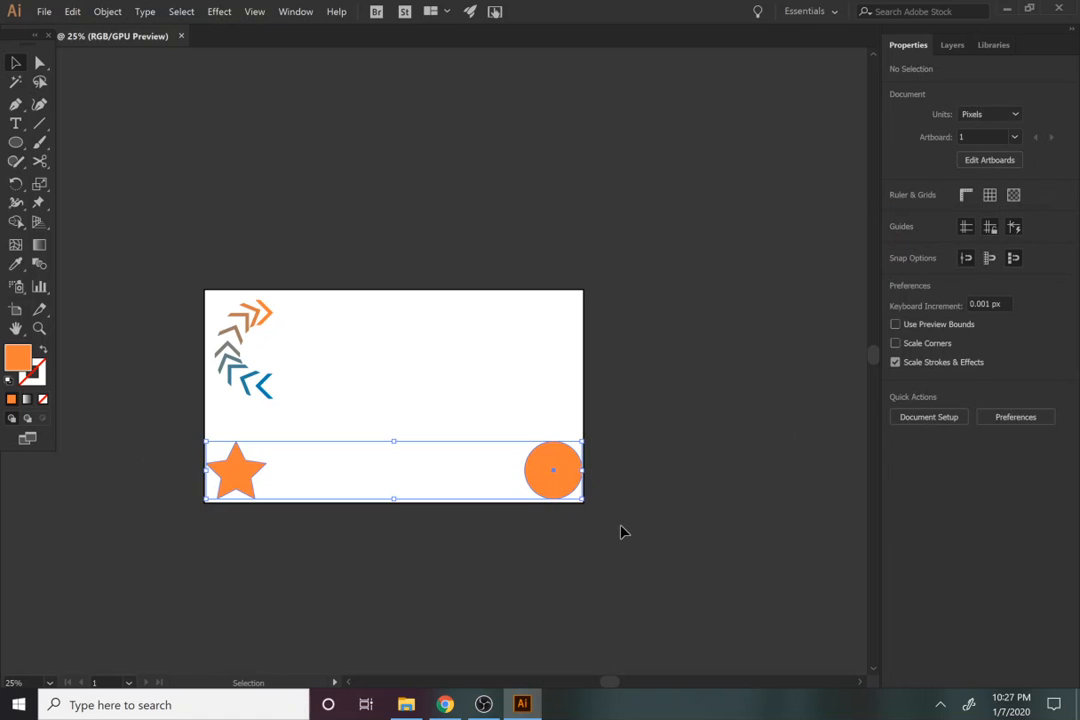
left_click(107, 11)
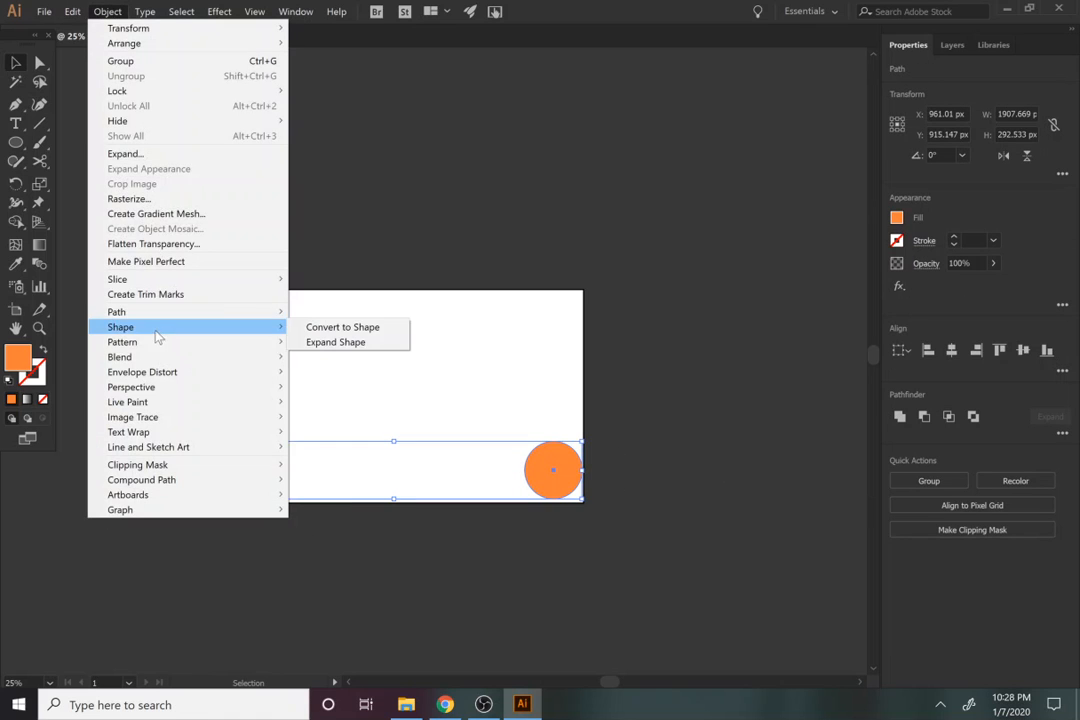
mouse_move(155, 357)
left_click(320, 357)
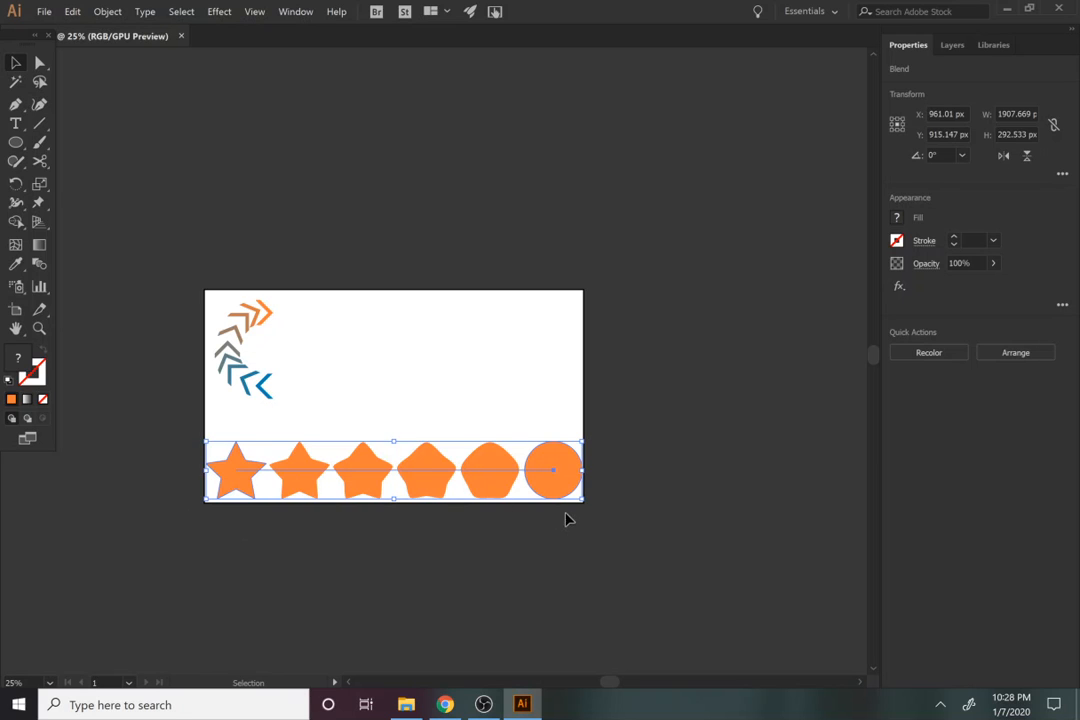
Change the star-to-circle blend's spacing to 9 specified steps with the preview on and apply the options
left_click(104, 12)
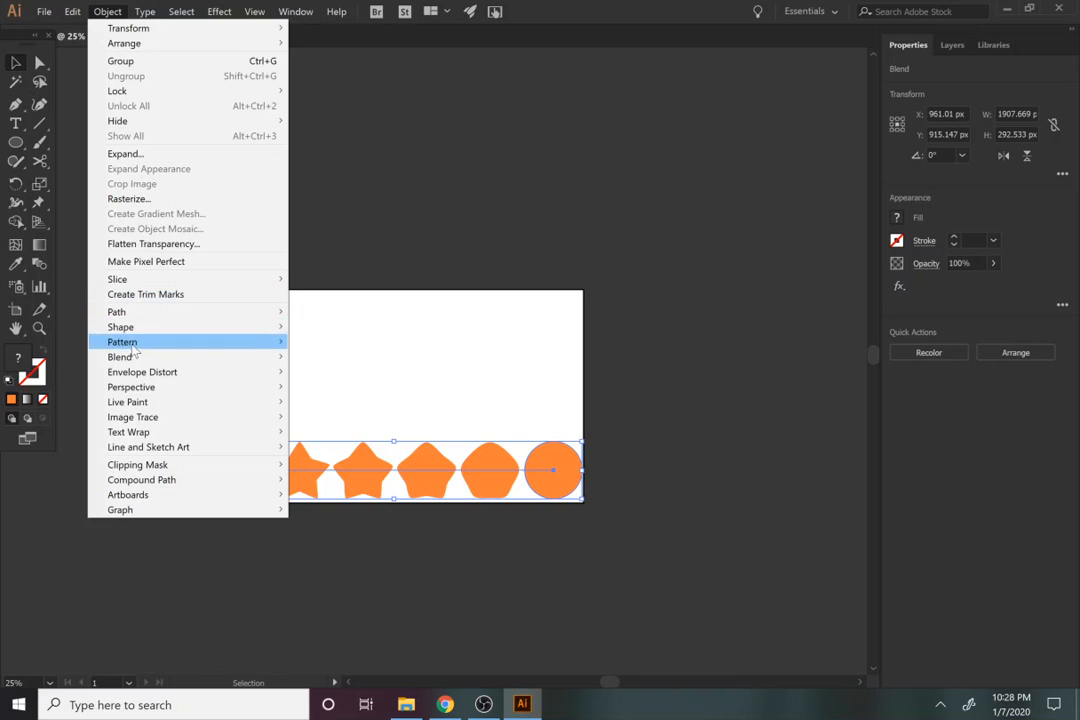
mouse_move(135, 357)
left_click(366, 386)
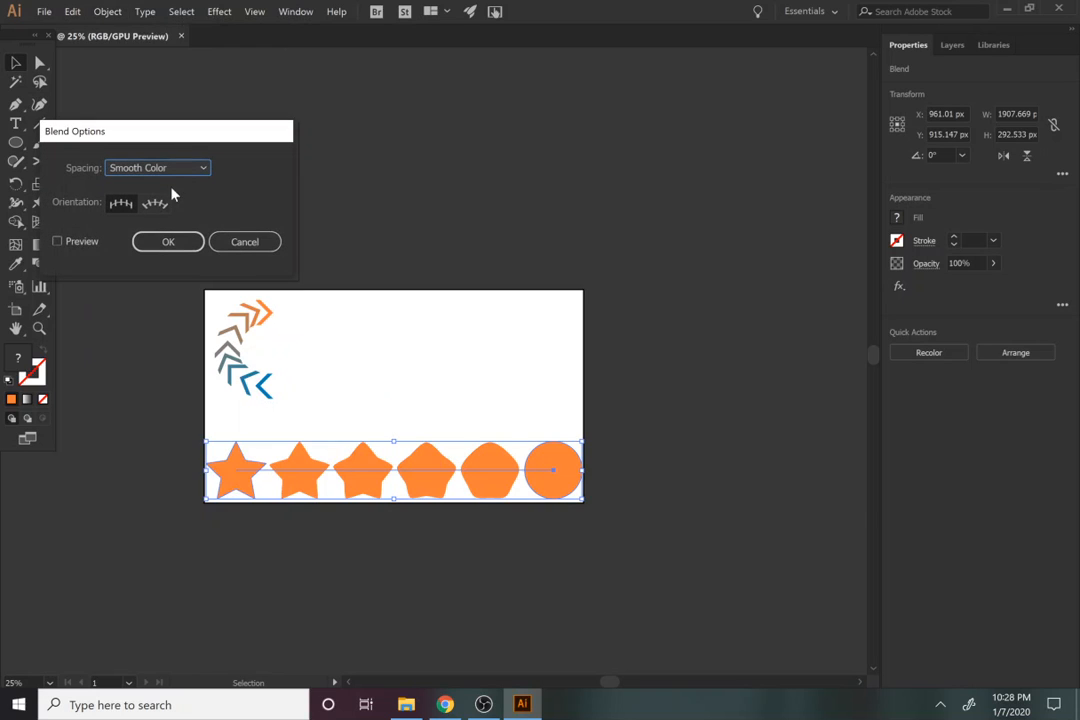
left_click(158, 172)
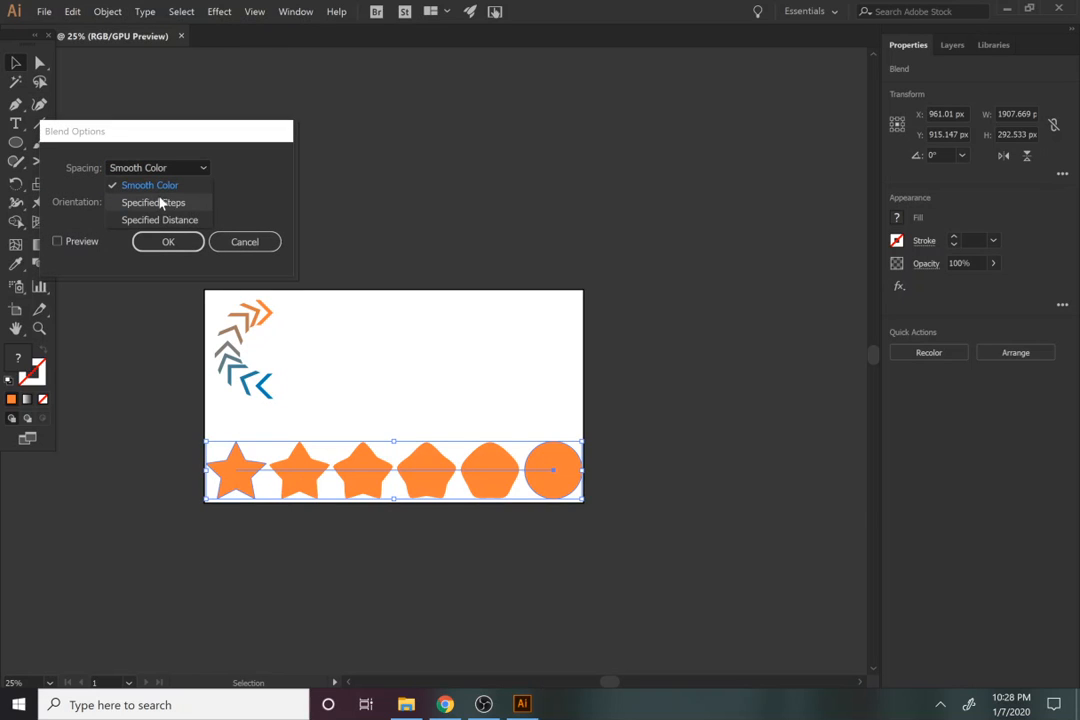
left_click(158, 203)
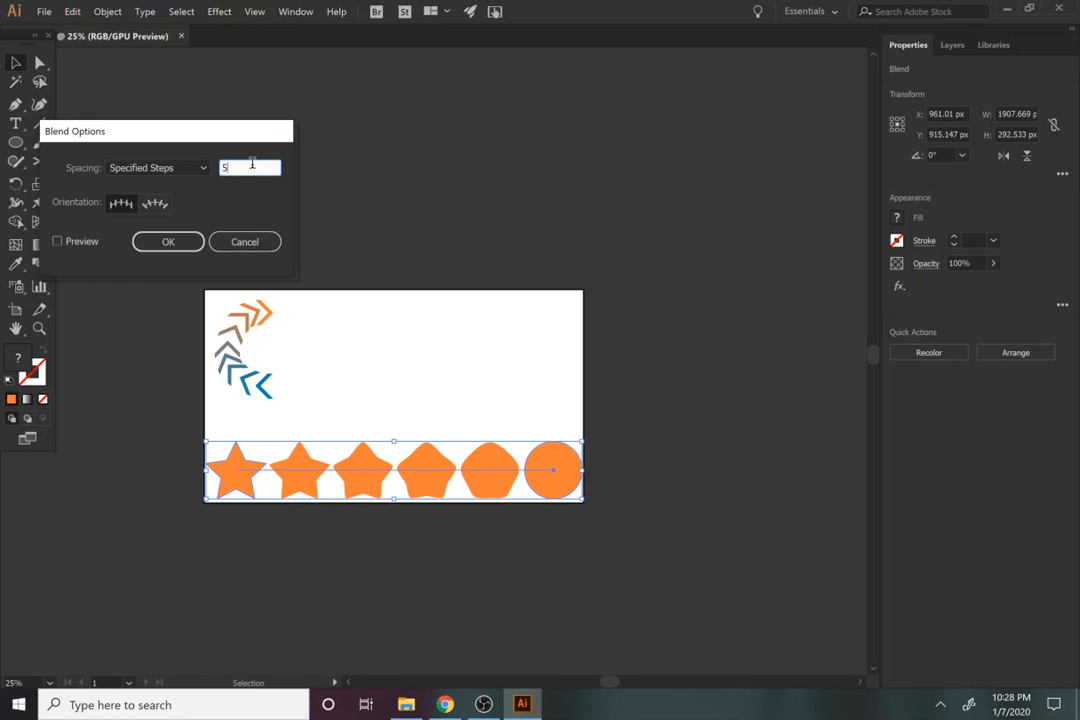
type("5")
left_click(57, 242)
left_click(240, 167)
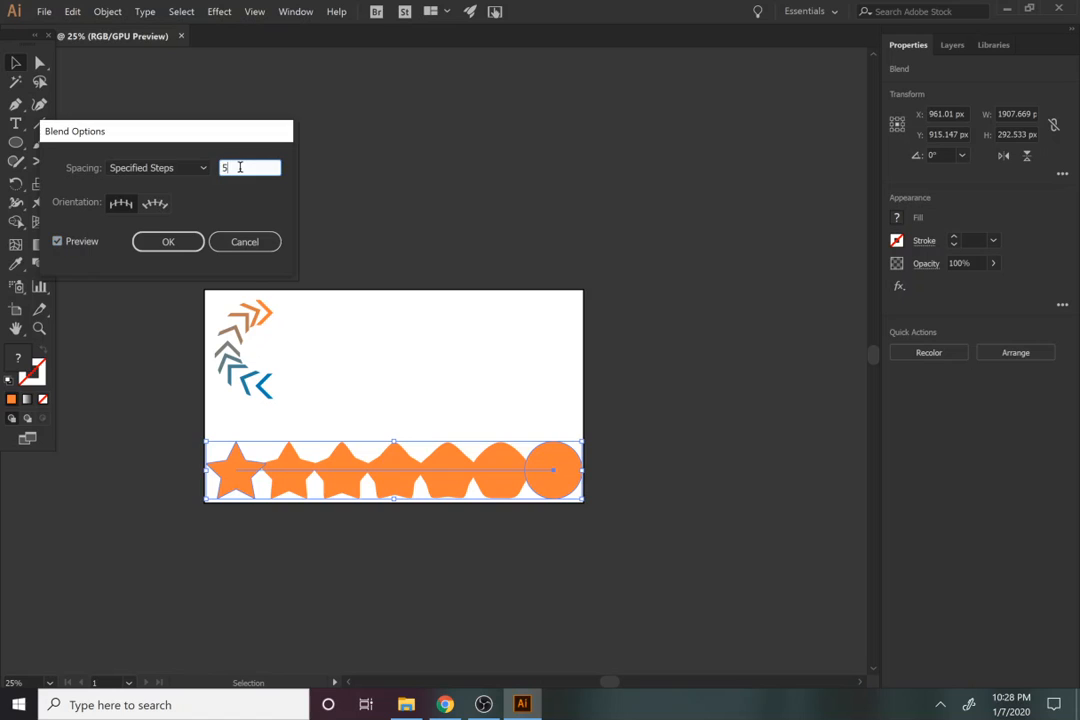
key("Up")
key("Up")
key("Up")
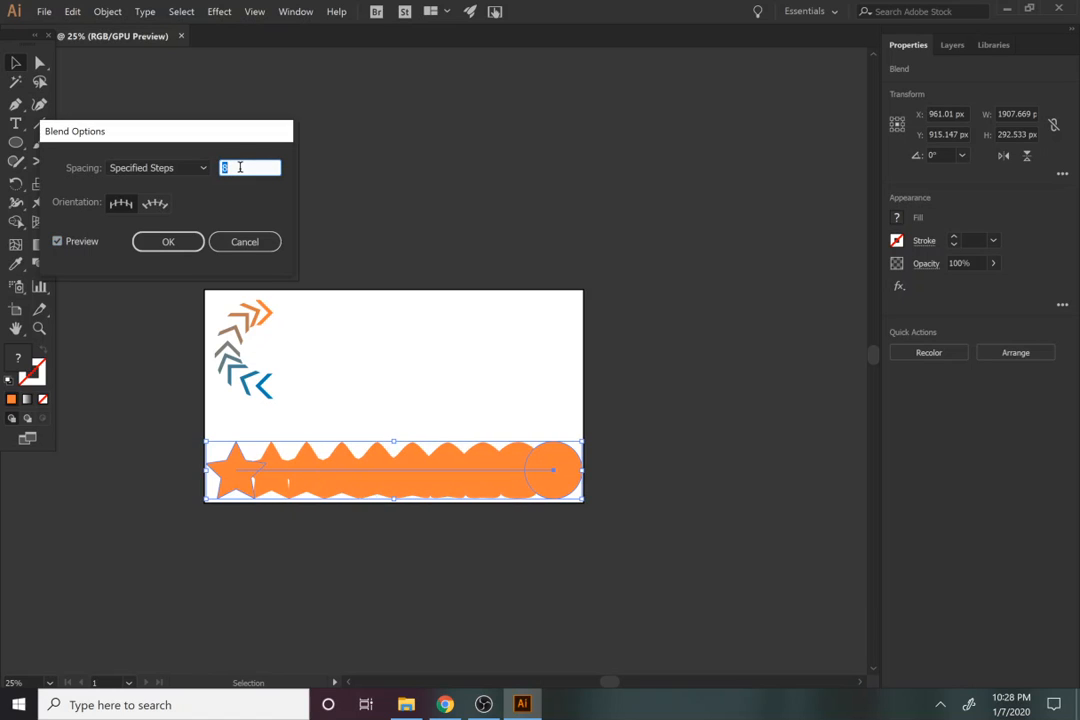
key("Up")
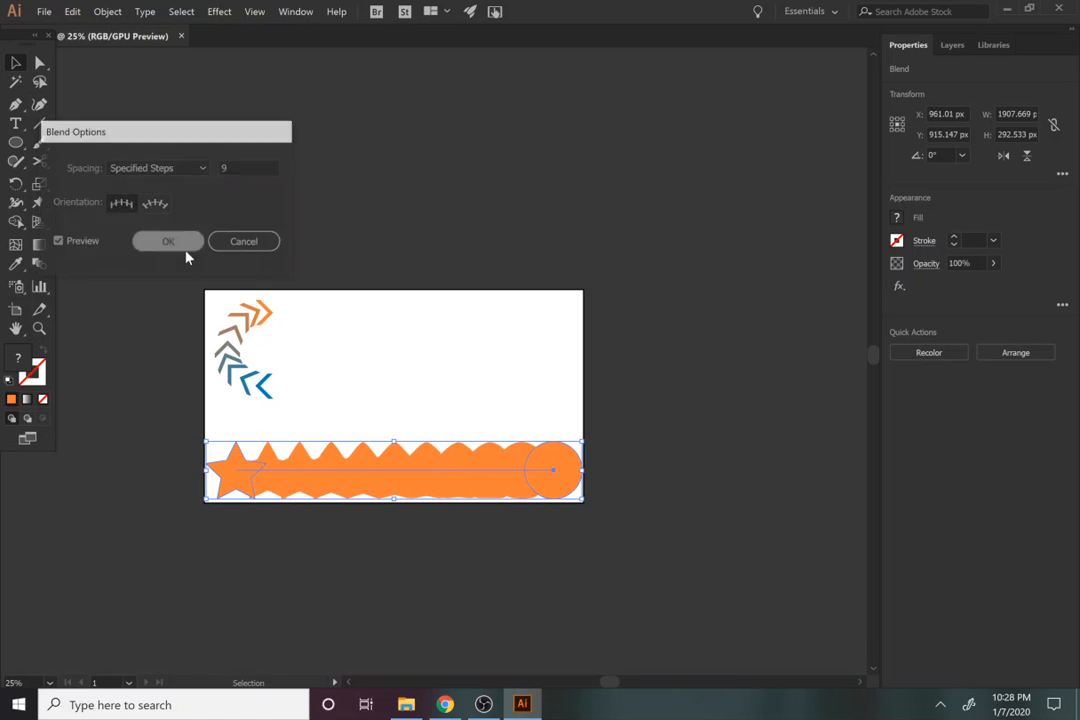
left_click(188, 252)
Scale the star-to-circle blend down to about 1098 px wide in the artboard's lower-left corner and deselect it
left_click_drag(583, 438, 497, 470)
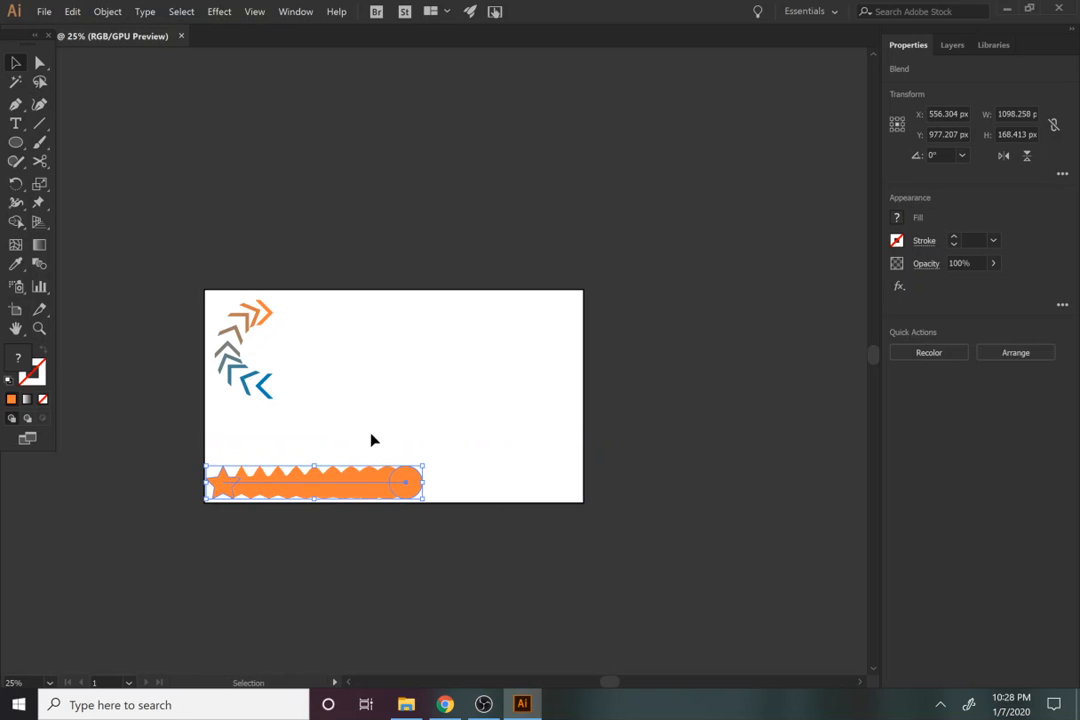
double_click(393, 487)
left_click(302, 63)
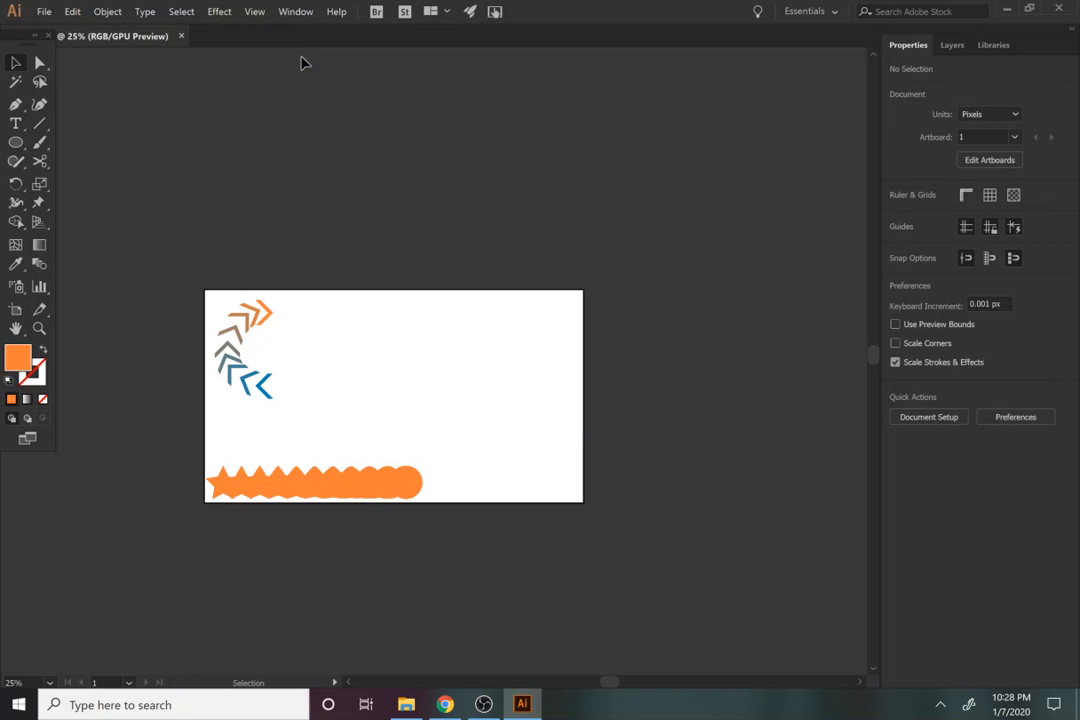
Isolate the blend, move its end circle horizontally to the artboard's right edge to spread out the shapes, and exit isolation
left_click(404, 499)
double_click(415, 487)
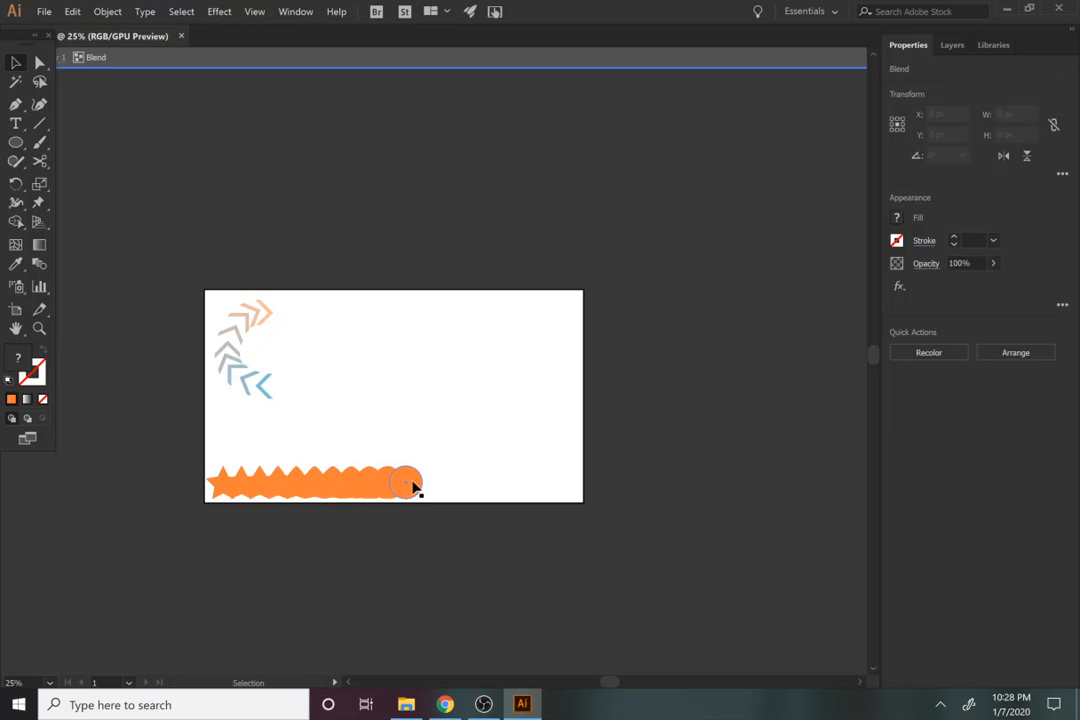
left_click(417, 489)
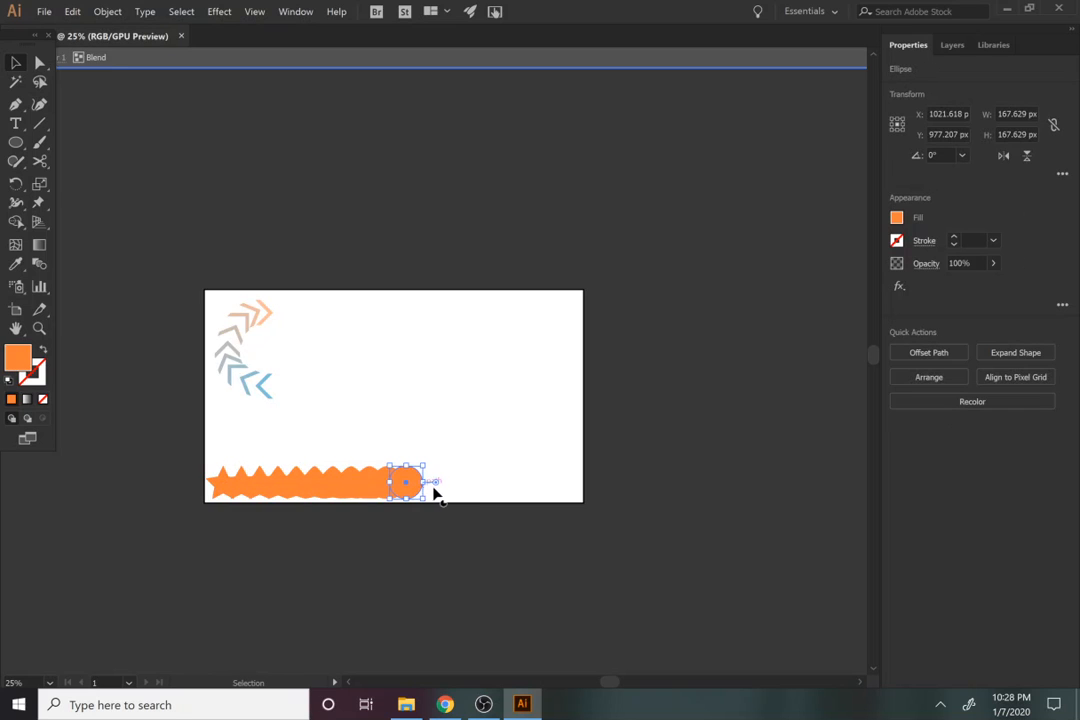
left_click_drag(410, 489, 564, 488)
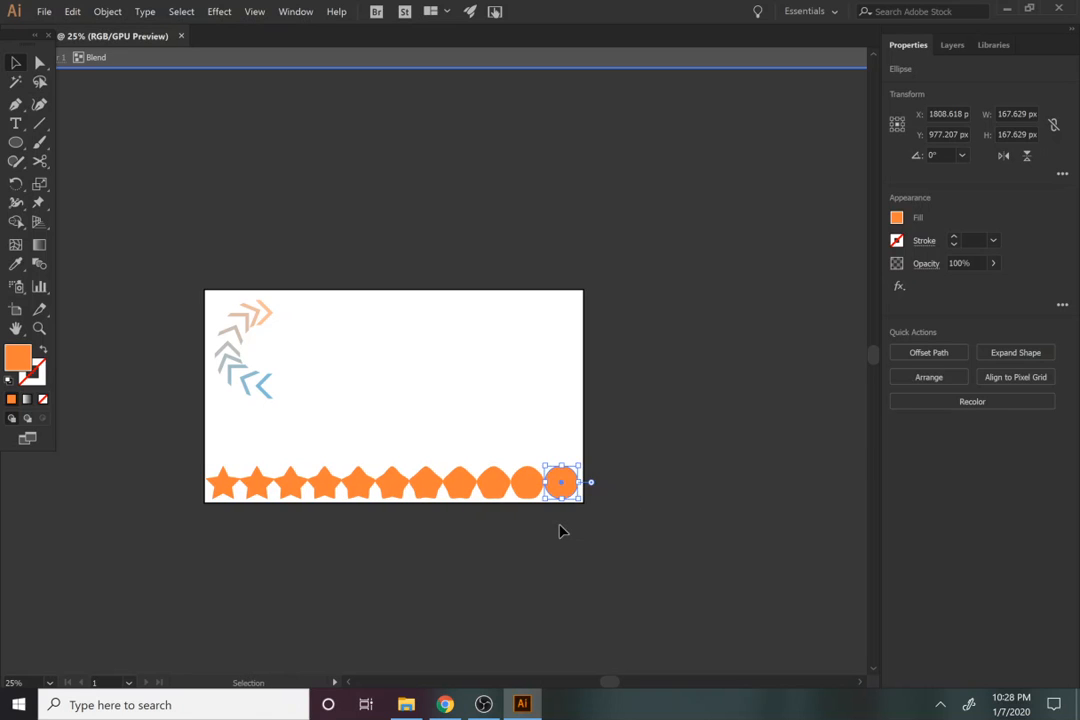
left_click(378, 505)
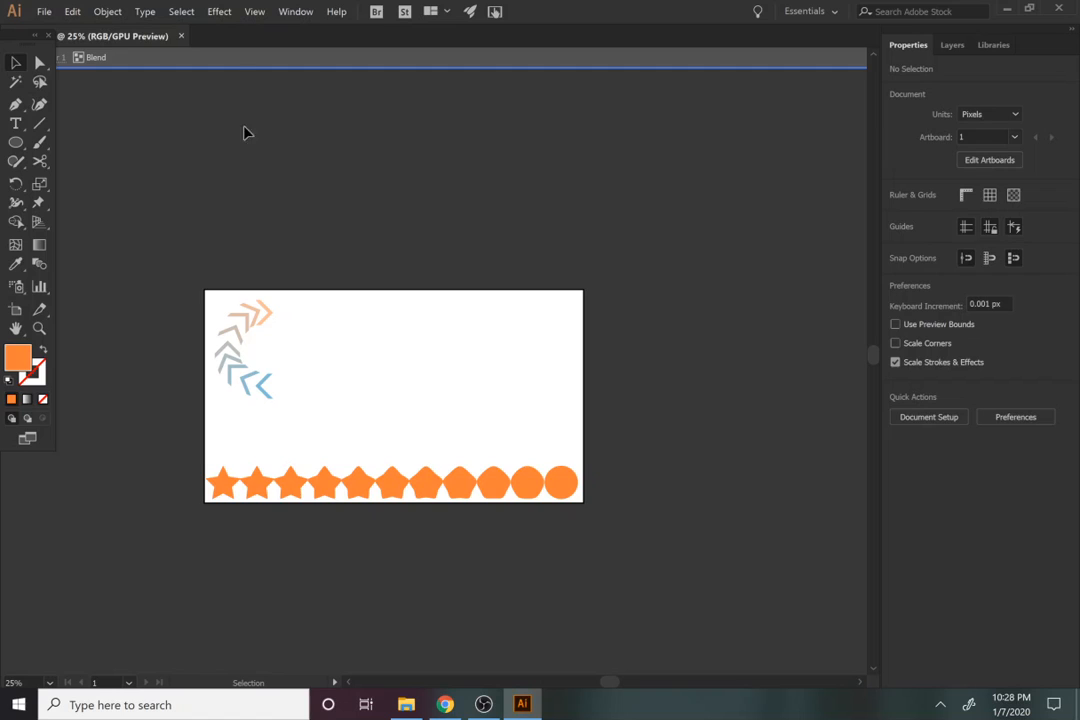
left_click(241, 63)
Expand the star-to-circle blend with Object and Fill enabled, then check the resulting group and deselect it
left_click(482, 487)
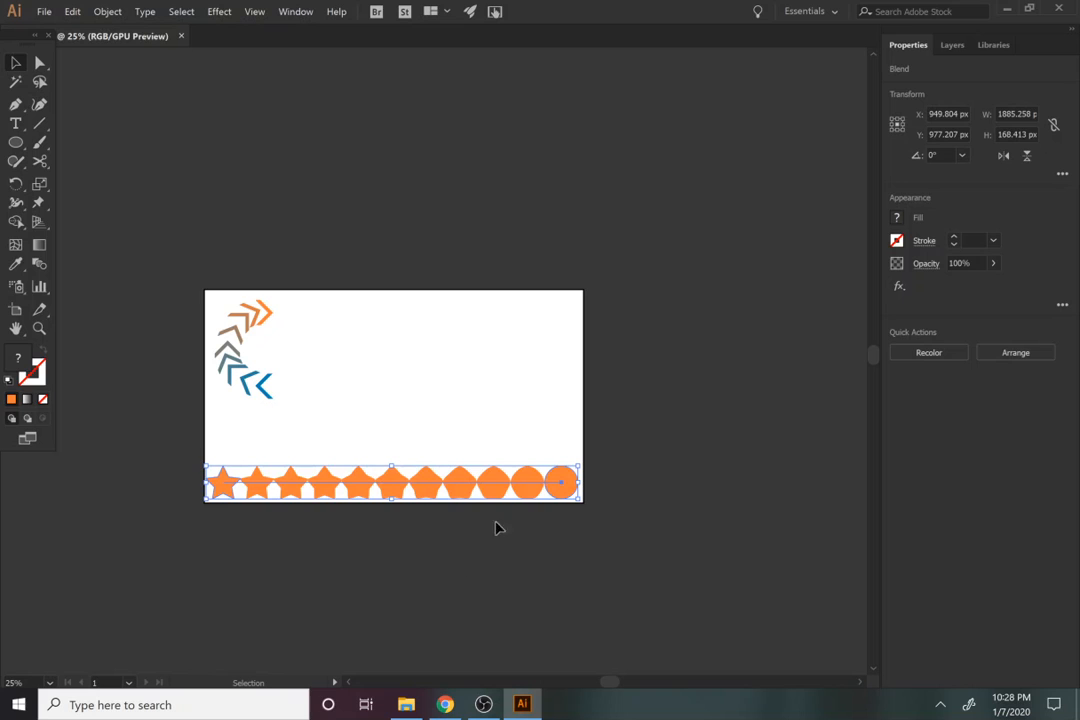
left_click(116, 10)
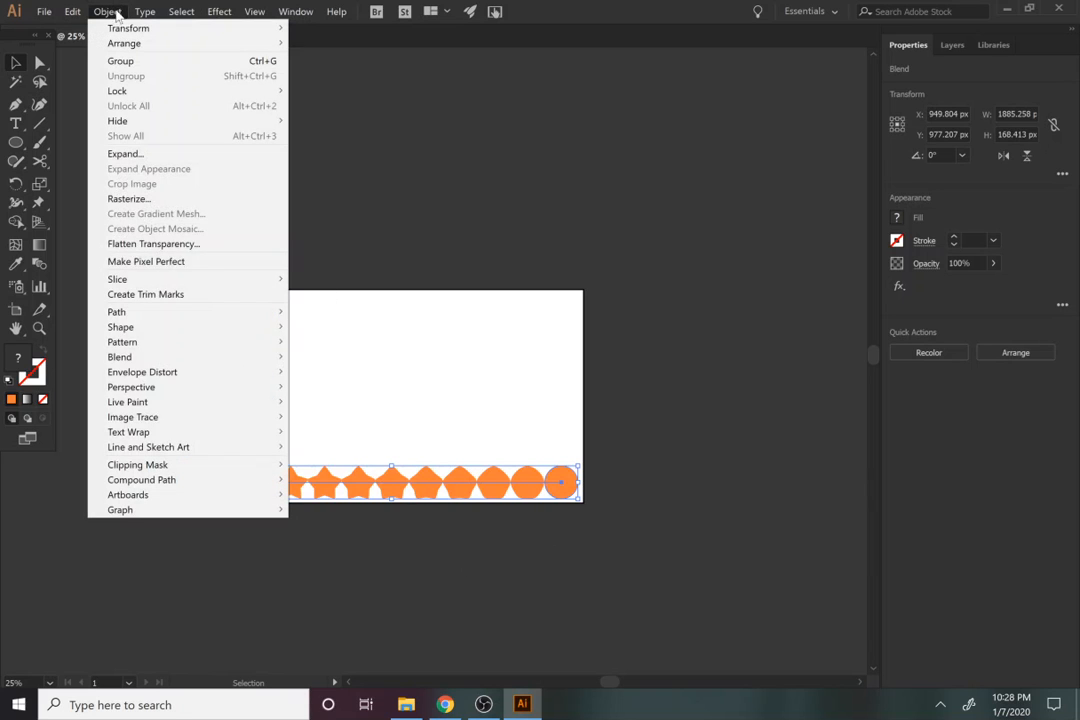
left_click(124, 154)
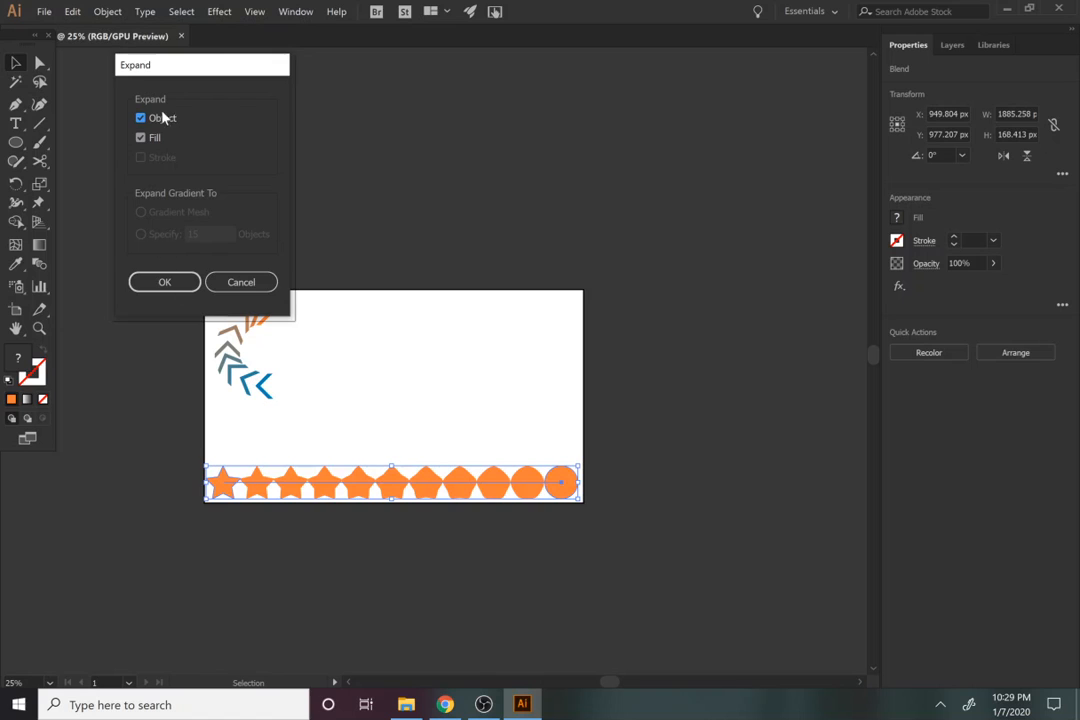
left_click(164, 282)
left_click(438, 550)
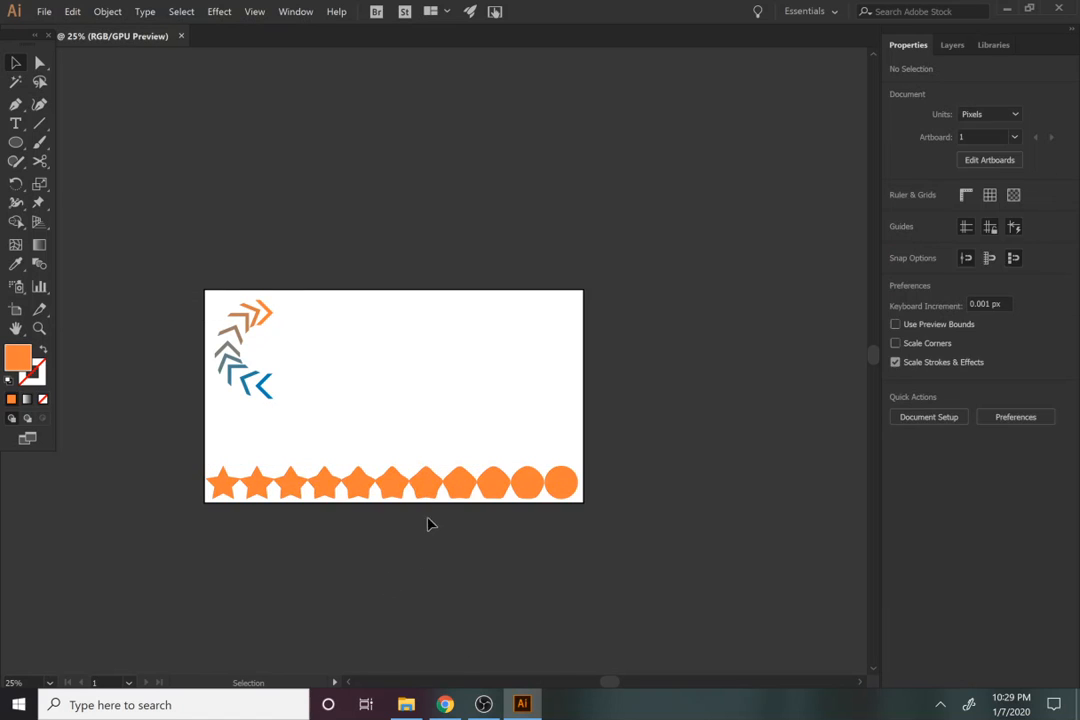
left_click(423, 494)
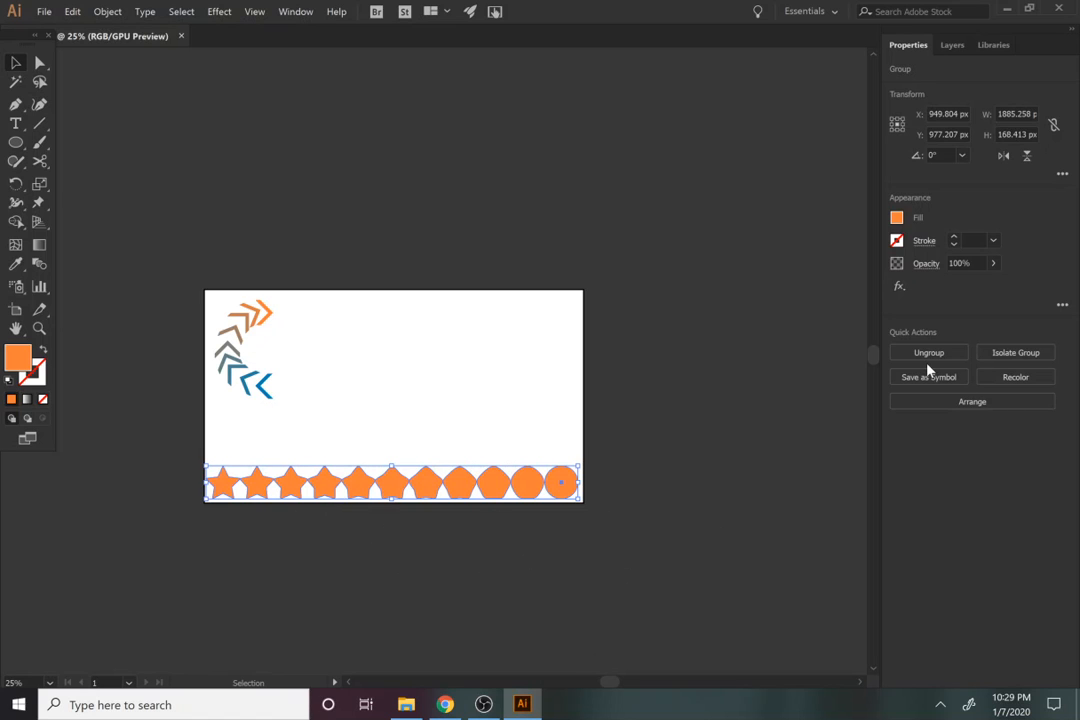
left_click(559, 436)
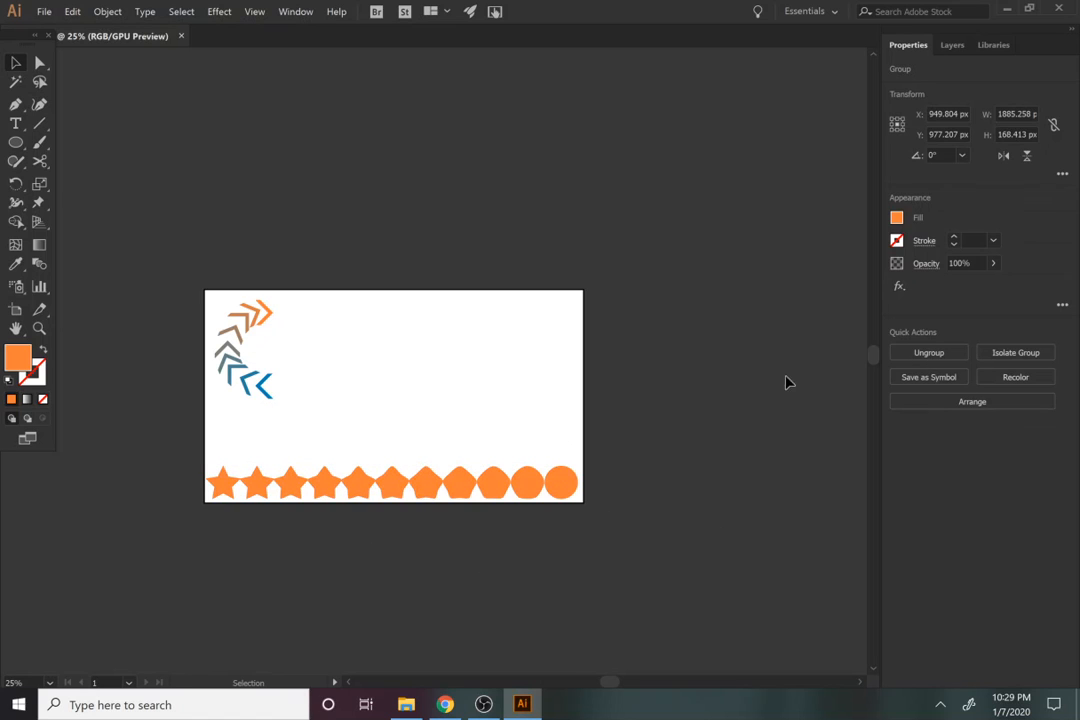
Ungroup the expanded star-to-circle shapes and deselect them
left_click(408, 500)
right_click(400, 499)
left_click(226, 388)
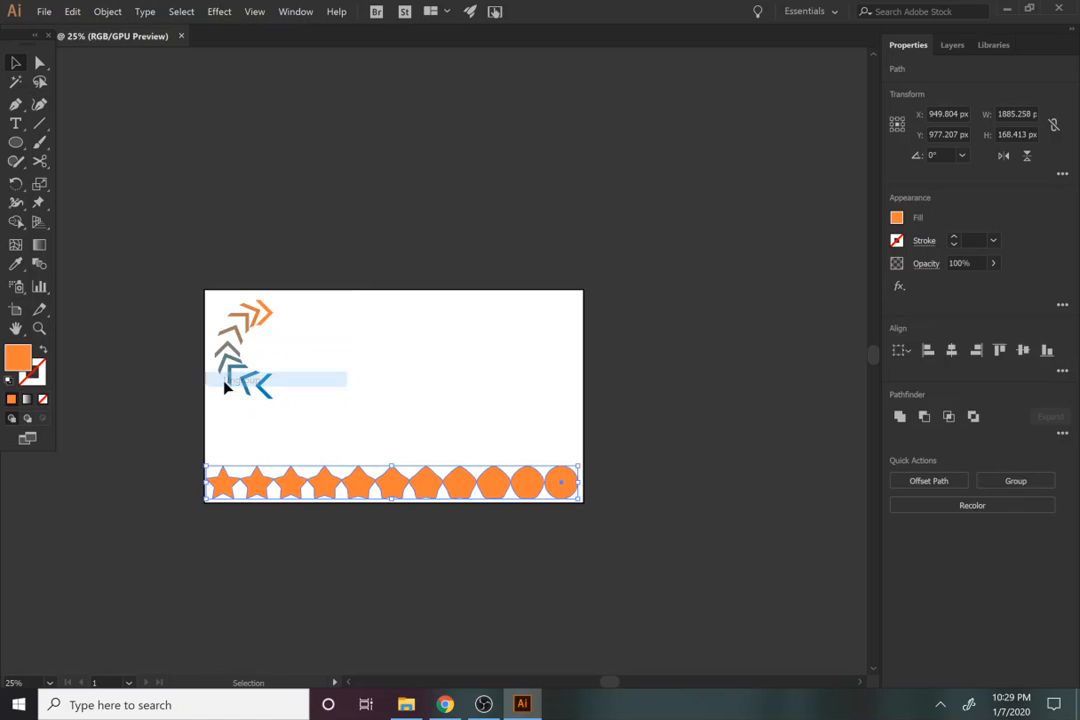
left_click(385, 510)
left_click(394, 492)
left_click_drag(394, 492, 478, 410)
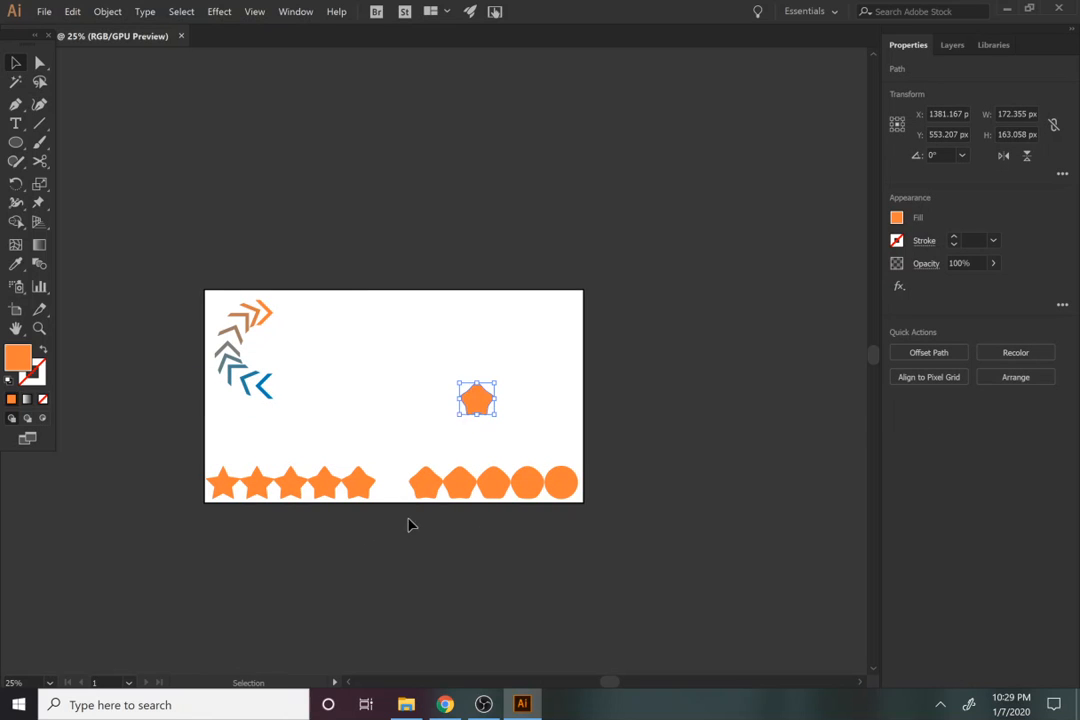
key("ctrl+z")
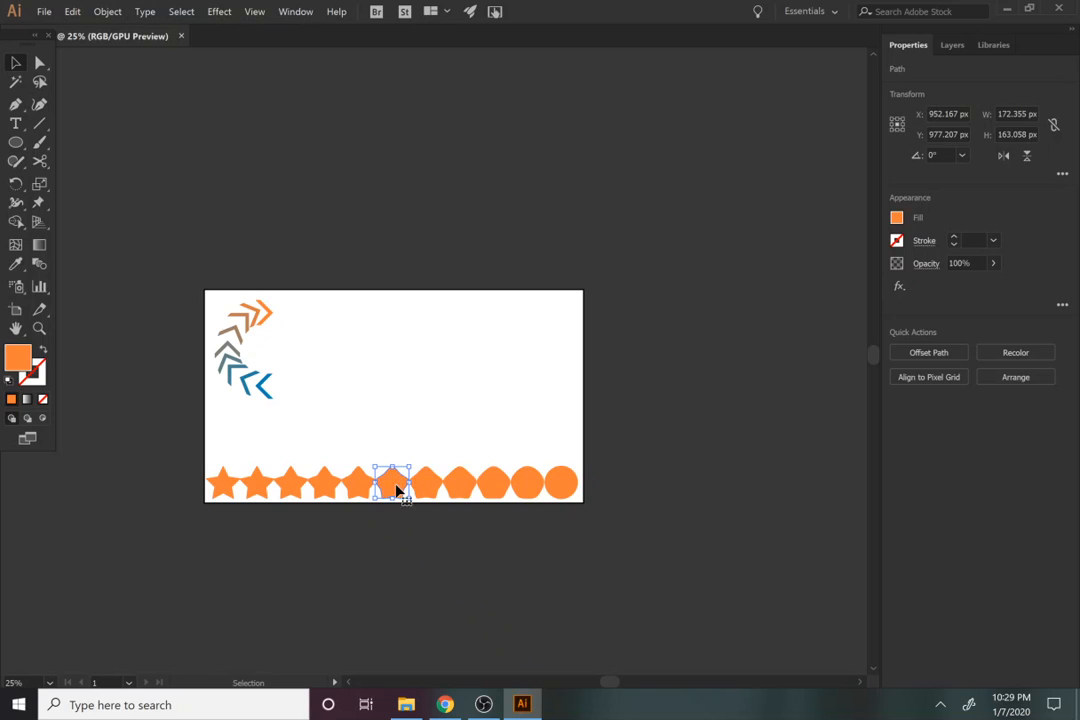
Raise every second shape of the star-to-circle row by about 128 px to form a zigzag and deselect
left_click_drag(396, 496, 399, 464)
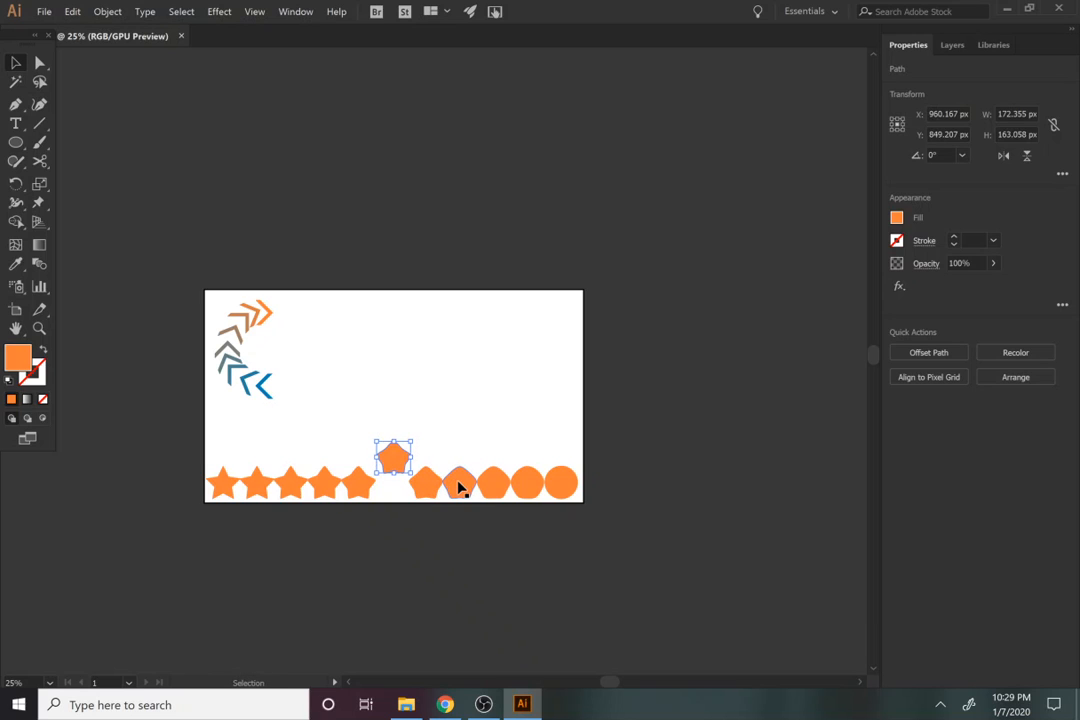
left_click_drag(459, 487, 458, 458)
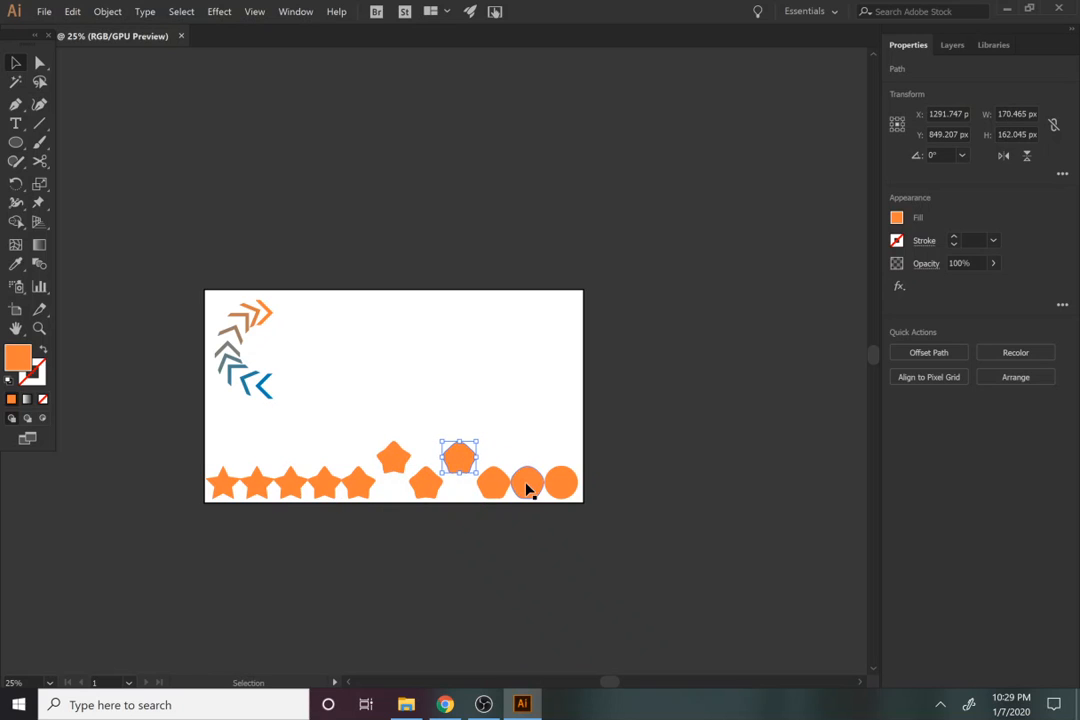
left_click_drag(527, 489, 526, 461)
left_click_drag(325, 489, 323, 468)
left_click_drag(260, 489, 260, 464)
left_click(429, 559)
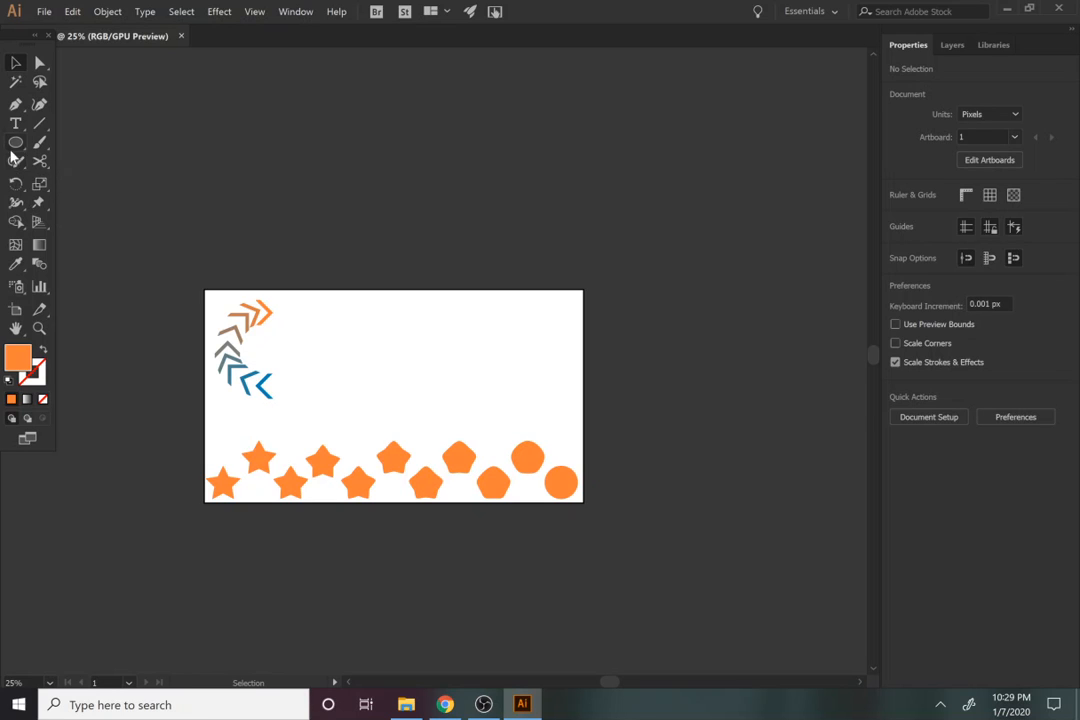
Draw a 465 px orange circle above the artboard, duplicate it to the right, and scale the copy to 163 px
left_click_drag(15, 146, 75, 184)
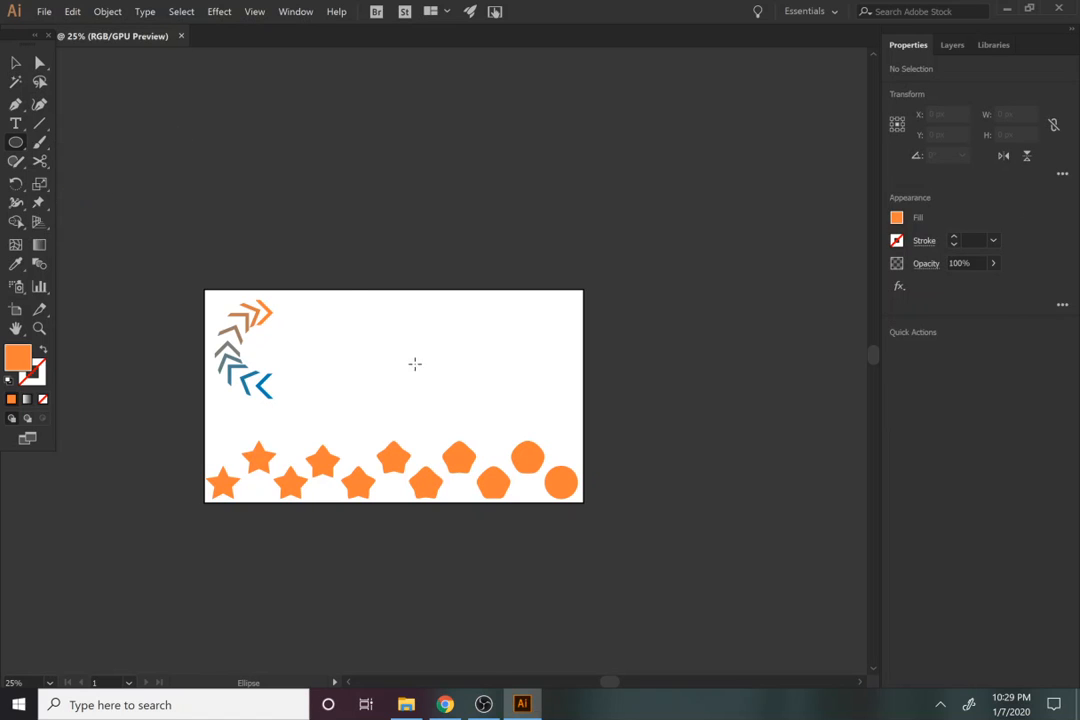
left_click_drag(319, 324, 665, 236)
key("v")
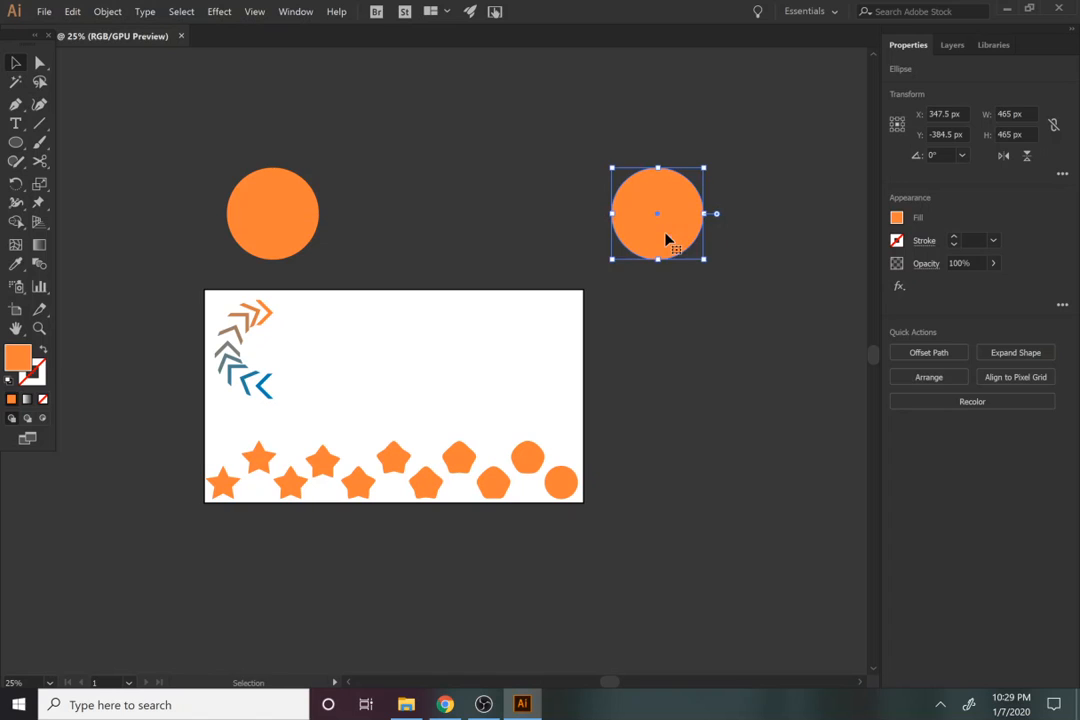
left_click_drag(704, 167, 226, 193)
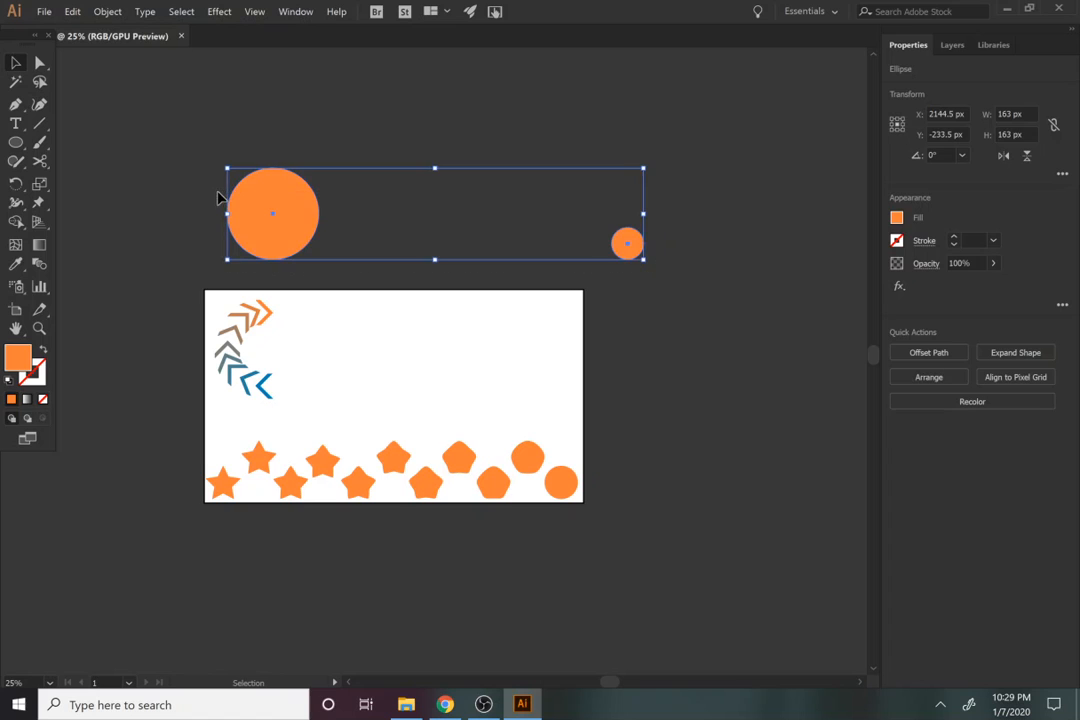
Make a blend between the large circle and the small circle
left_click(104, 13)
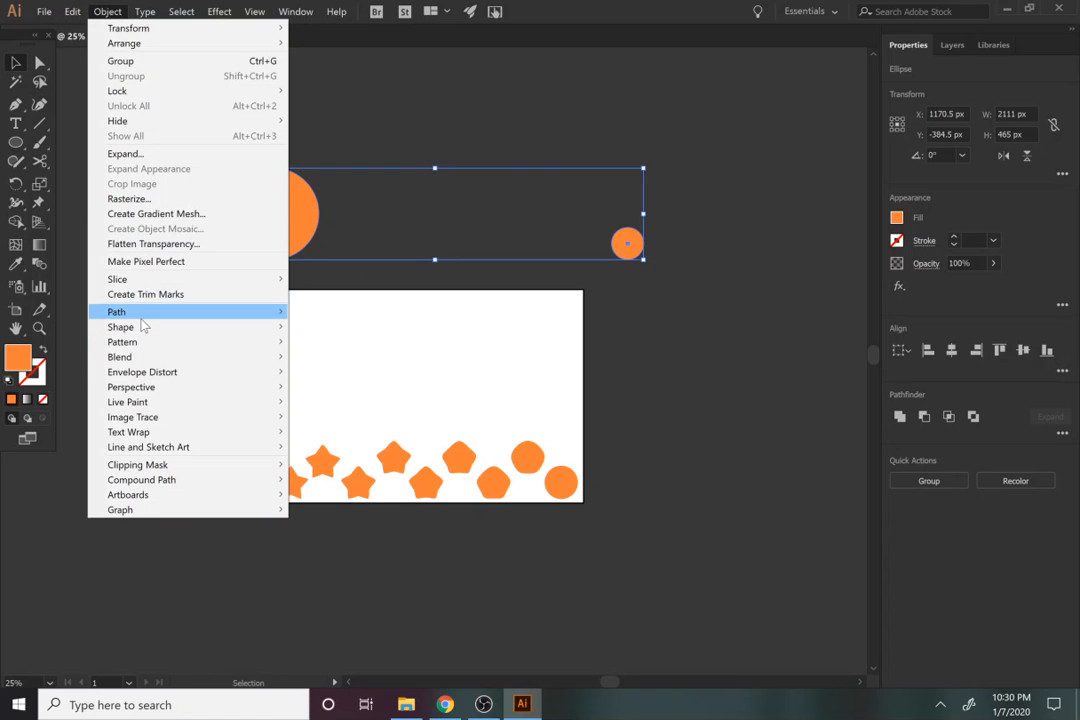
mouse_move(138, 356)
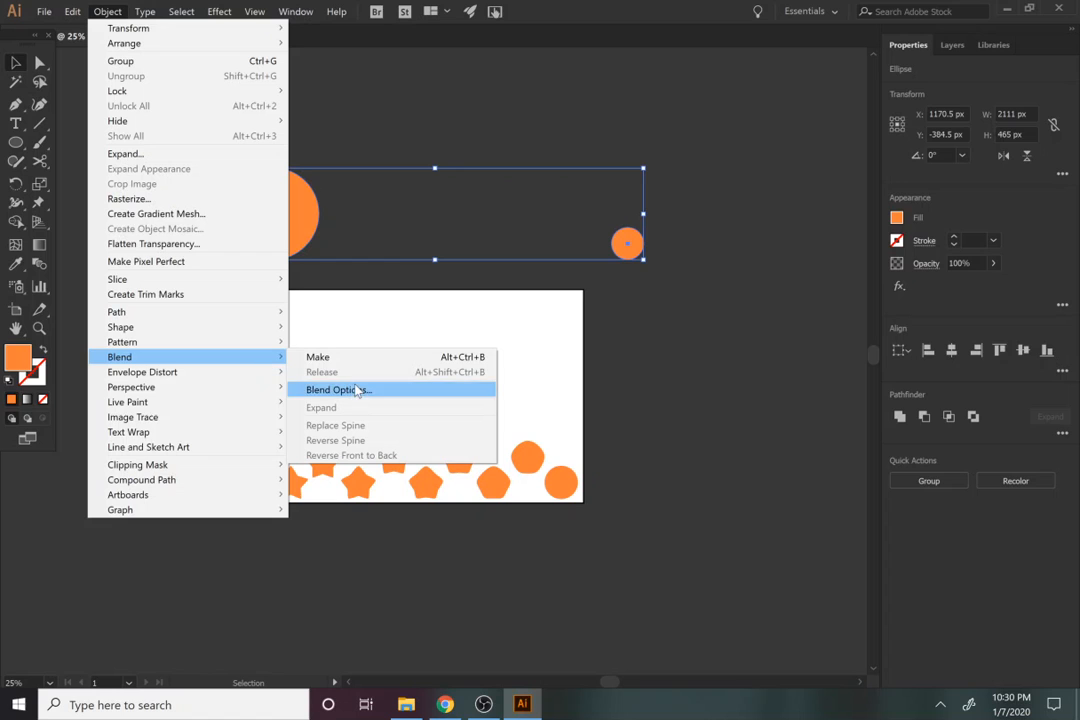
left_click(332, 357)
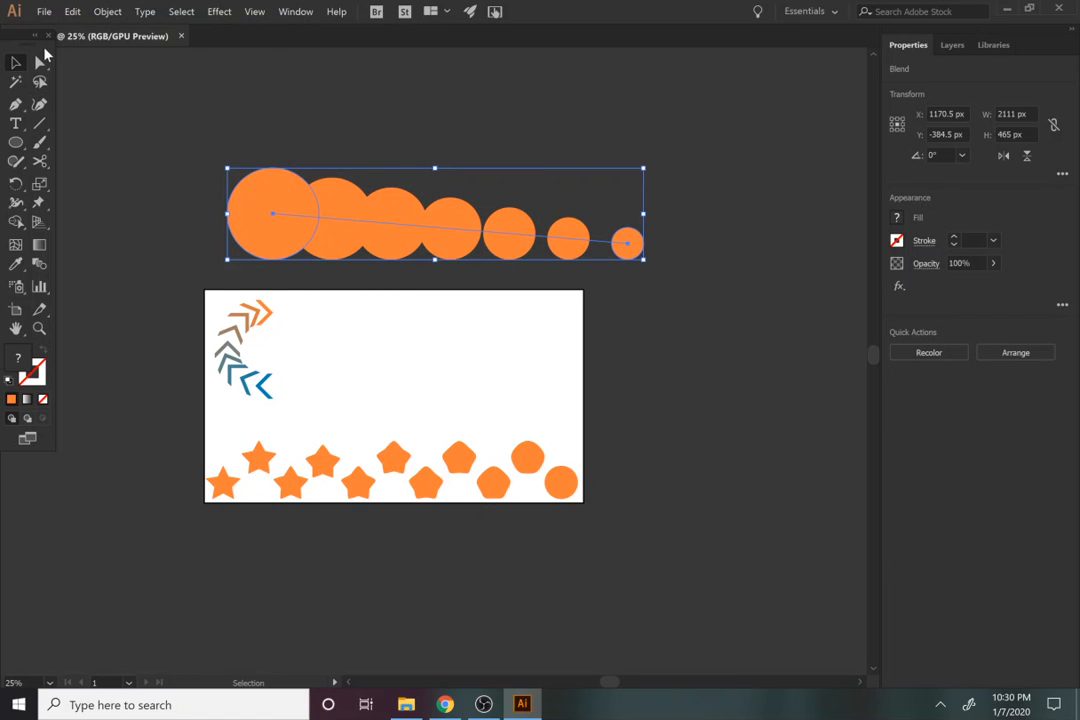
Change the circle blend's spacing to 3 specified steps with the preview on and apply the options
left_click(107, 12)
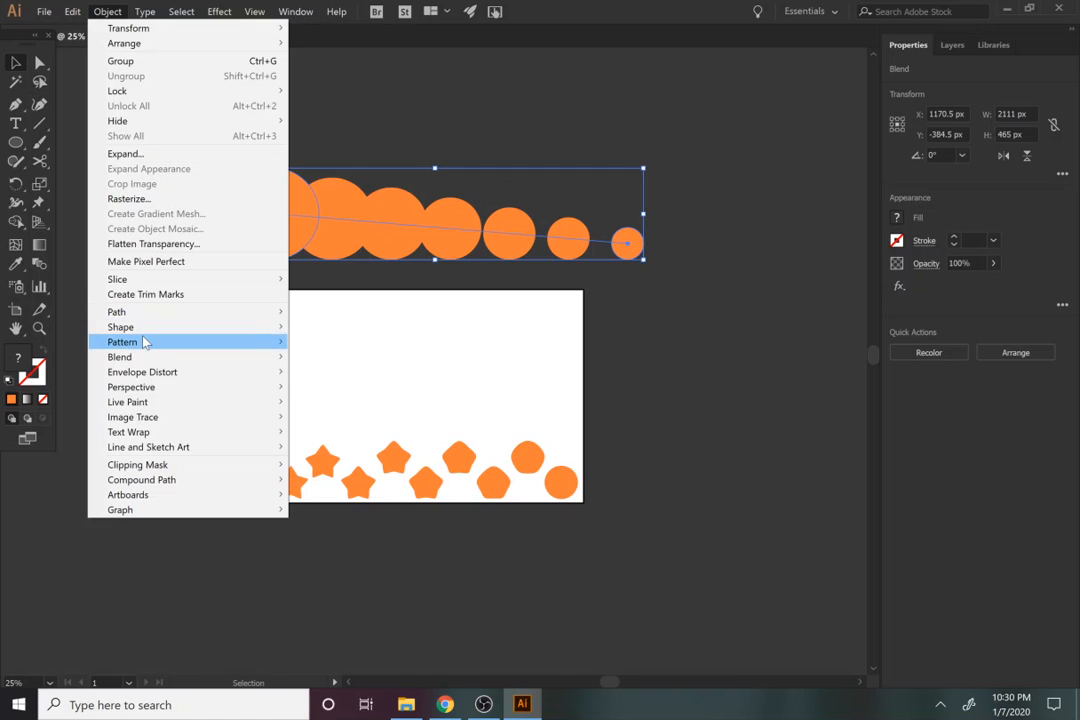
mouse_move(145, 344)
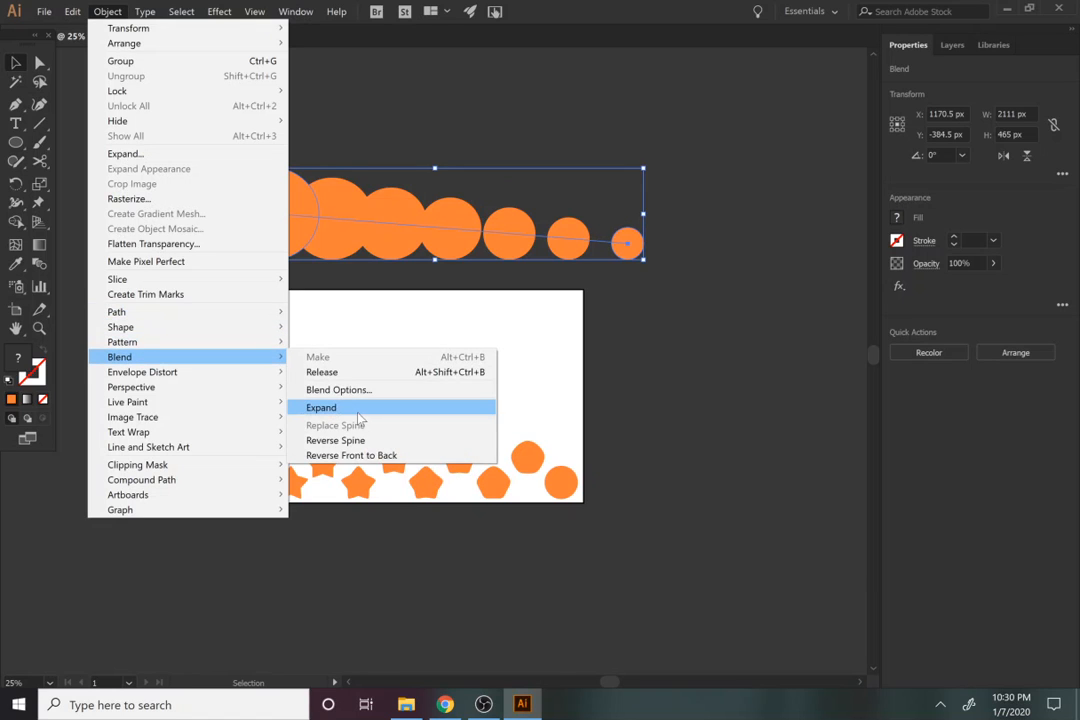
left_click(345, 390)
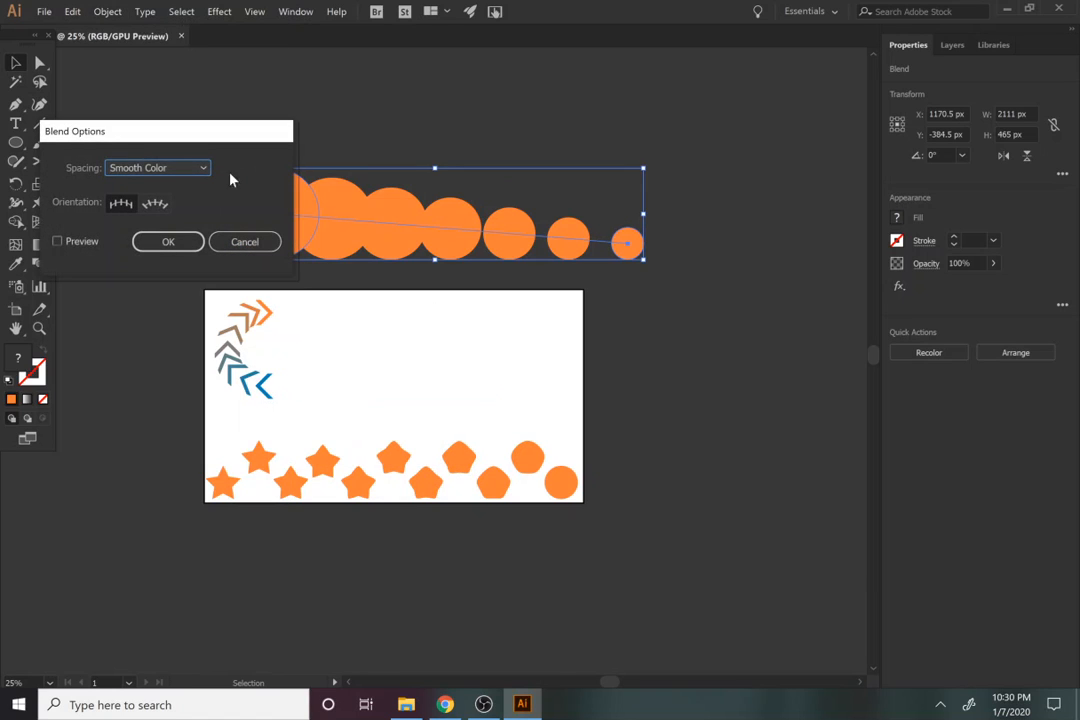
left_click(157, 167)
left_click(148, 202)
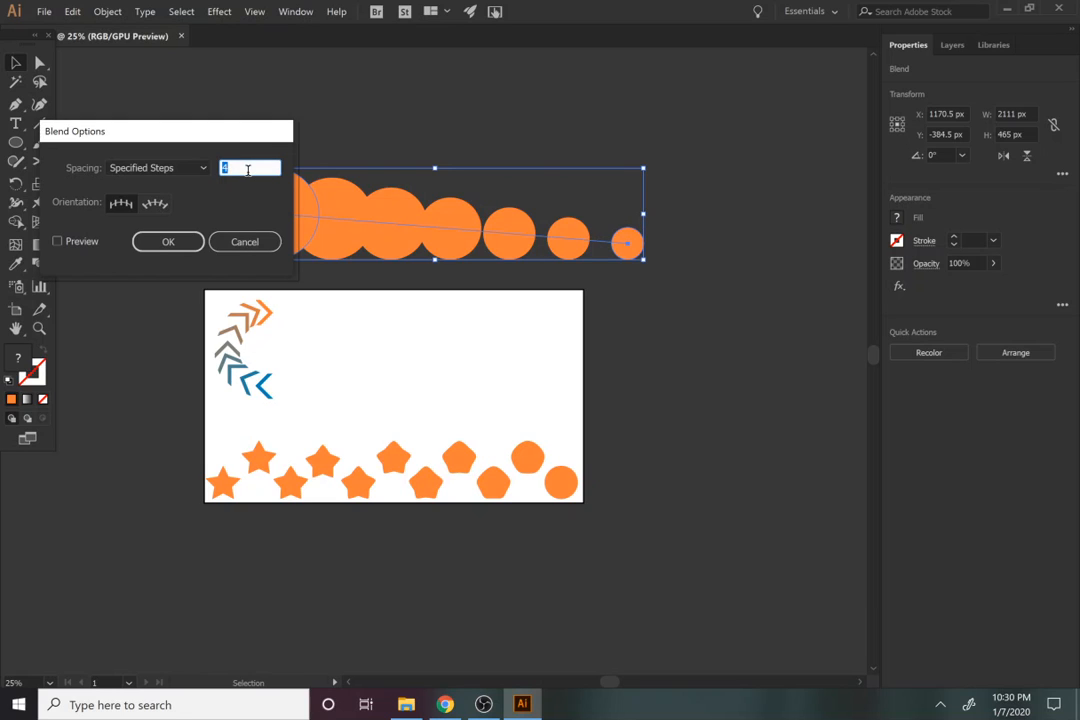
left_click(86, 243)
left_click(234, 166)
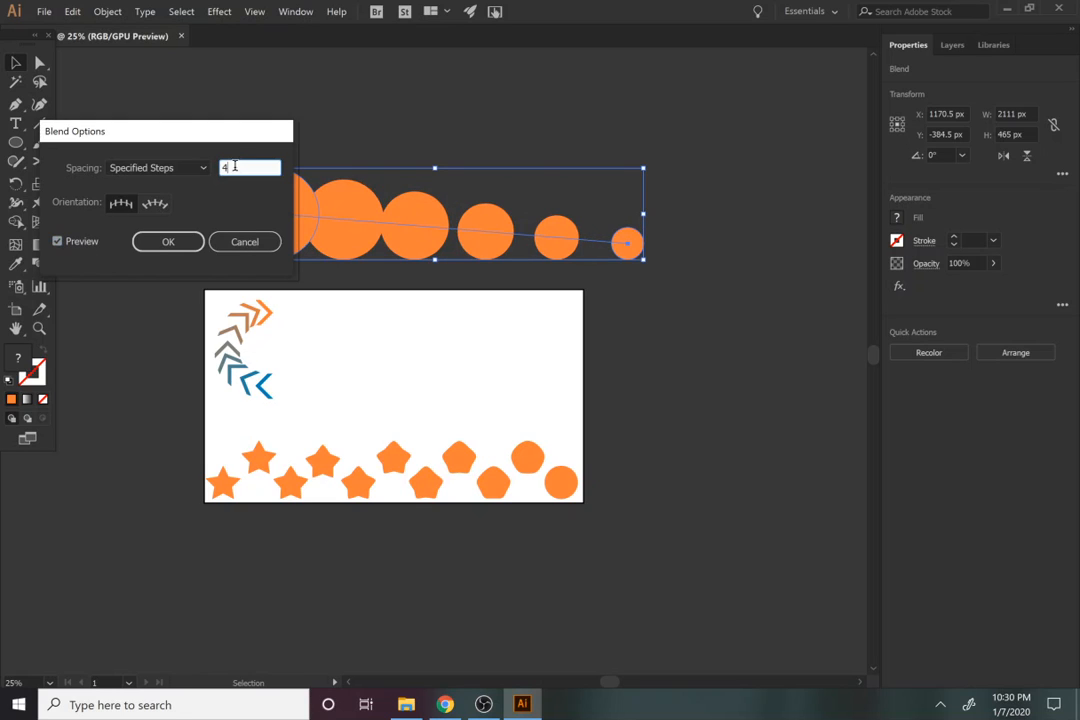
key("Down")
left_click(168, 242)
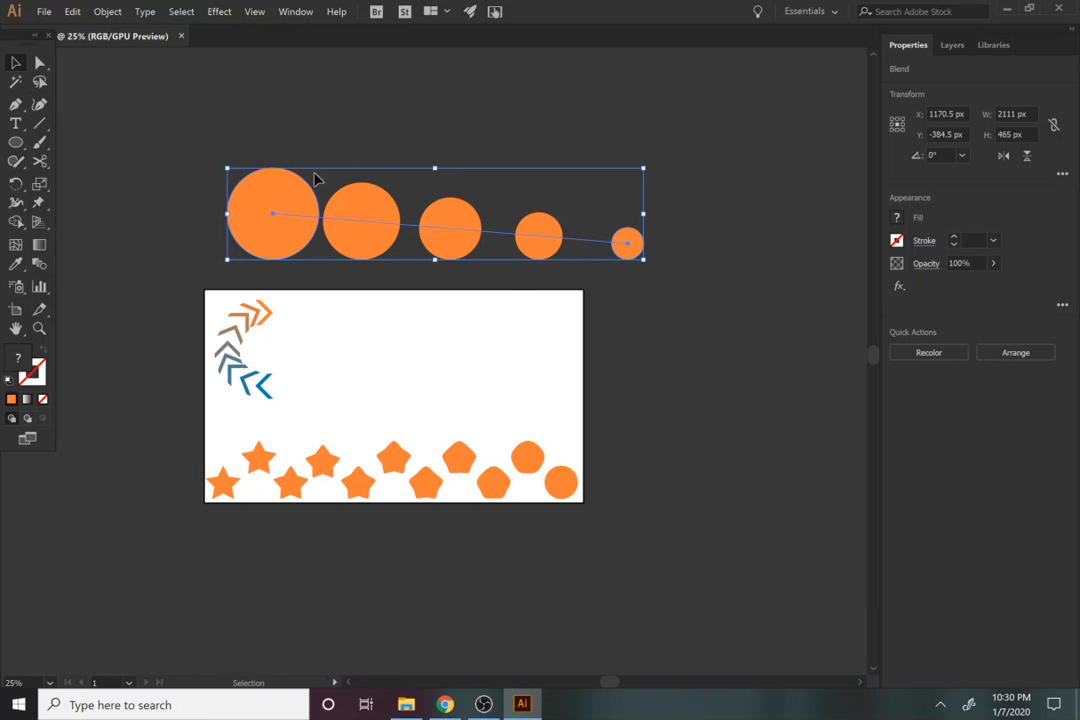
Expand the circle blend with Object and Fill enabled, ungroup the resulting circles, and deselect them
left_click(105, 11)
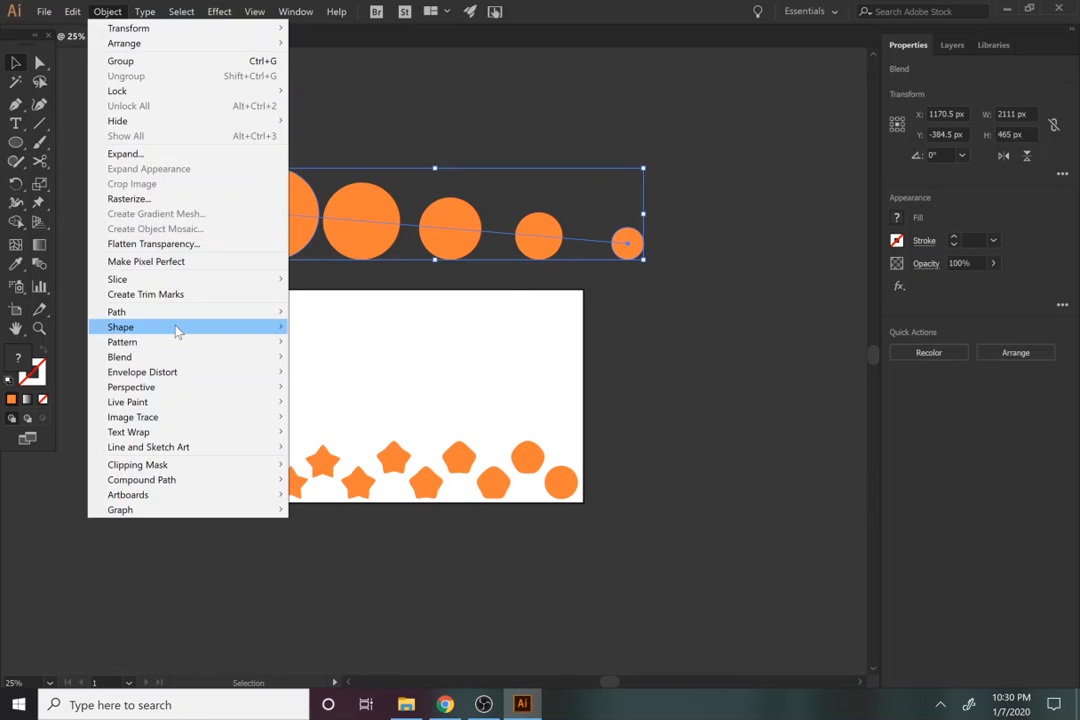
mouse_move(140, 357)
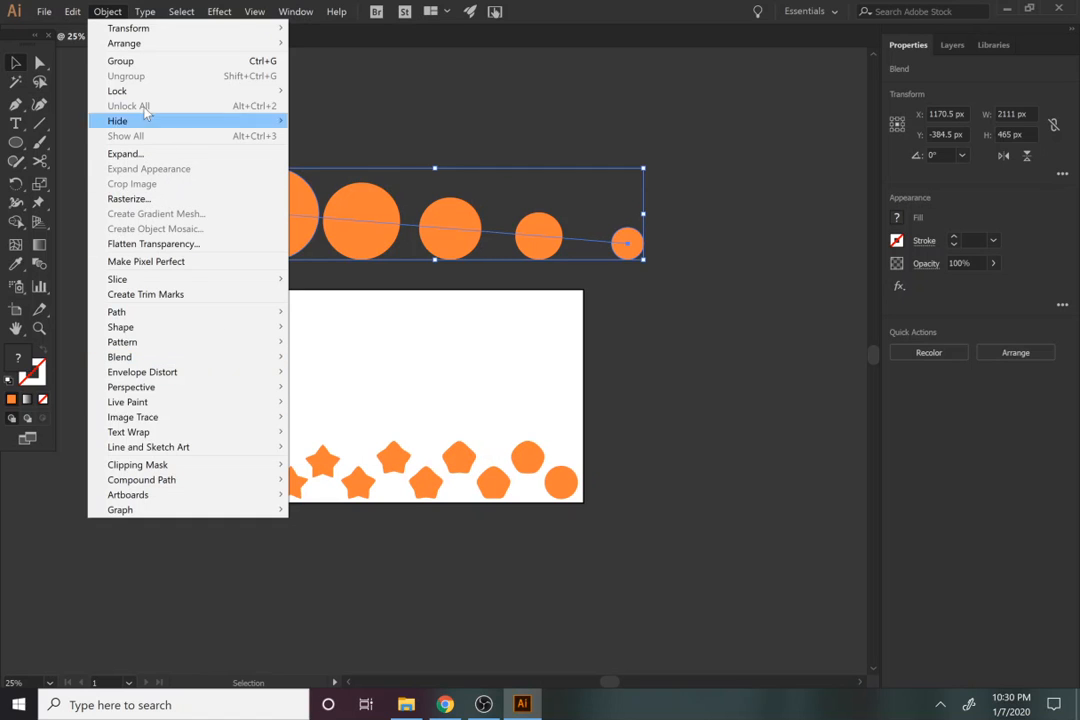
left_click(142, 154)
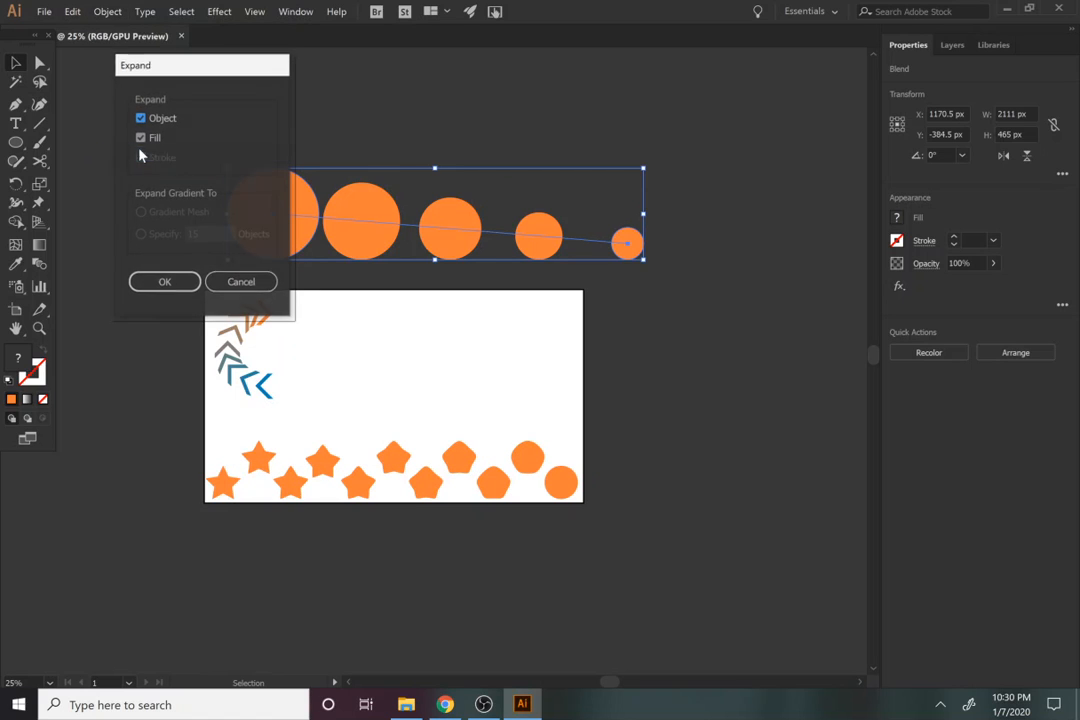
left_click(166, 283)
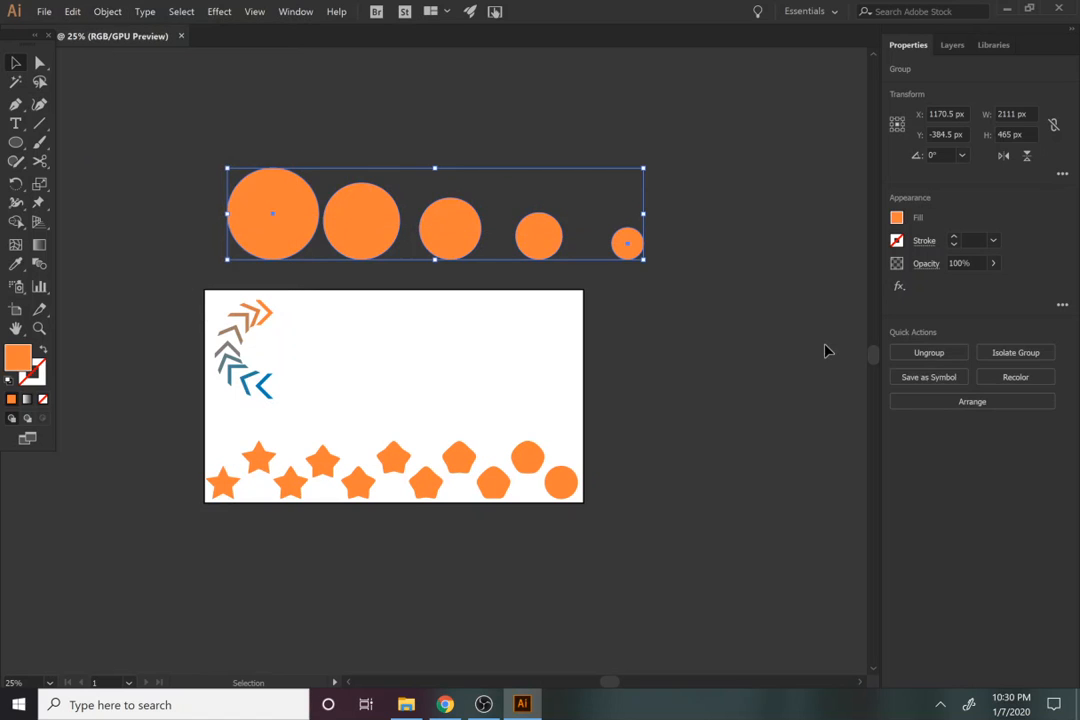
left_click(927, 354)
left_click(605, 272)
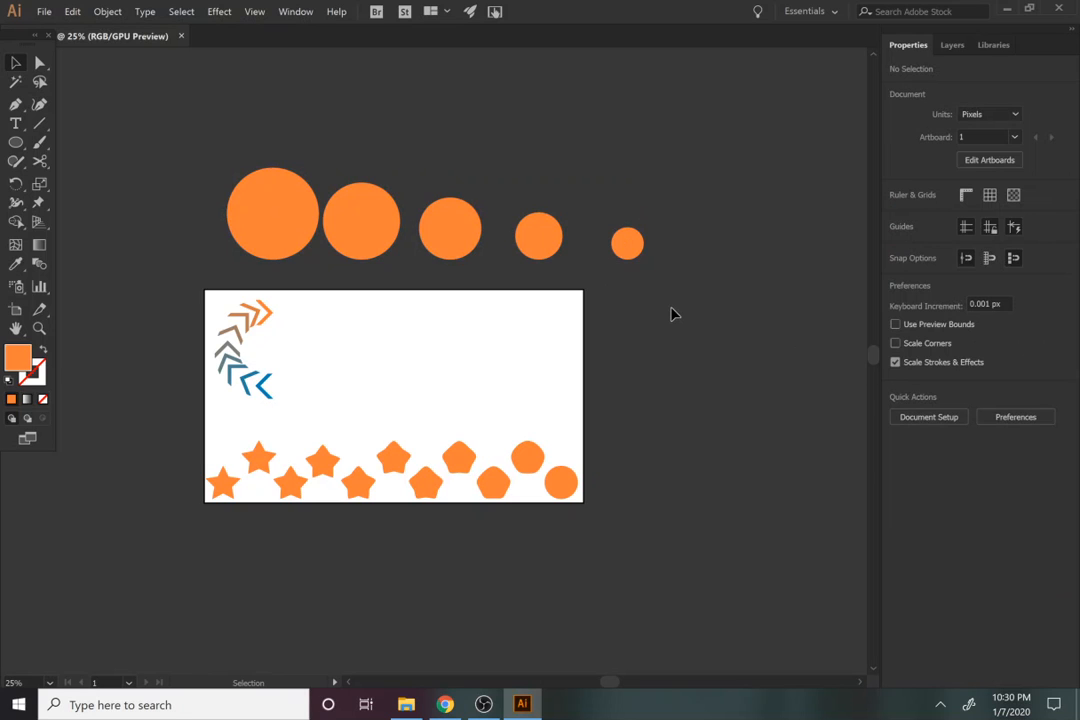
Select all five circles above the artboard and set their opacity to 24%
left_click_drag(670, 307, 525, 203)
left_click(562, 333)
left_click_drag(685, 236, 689, 248)
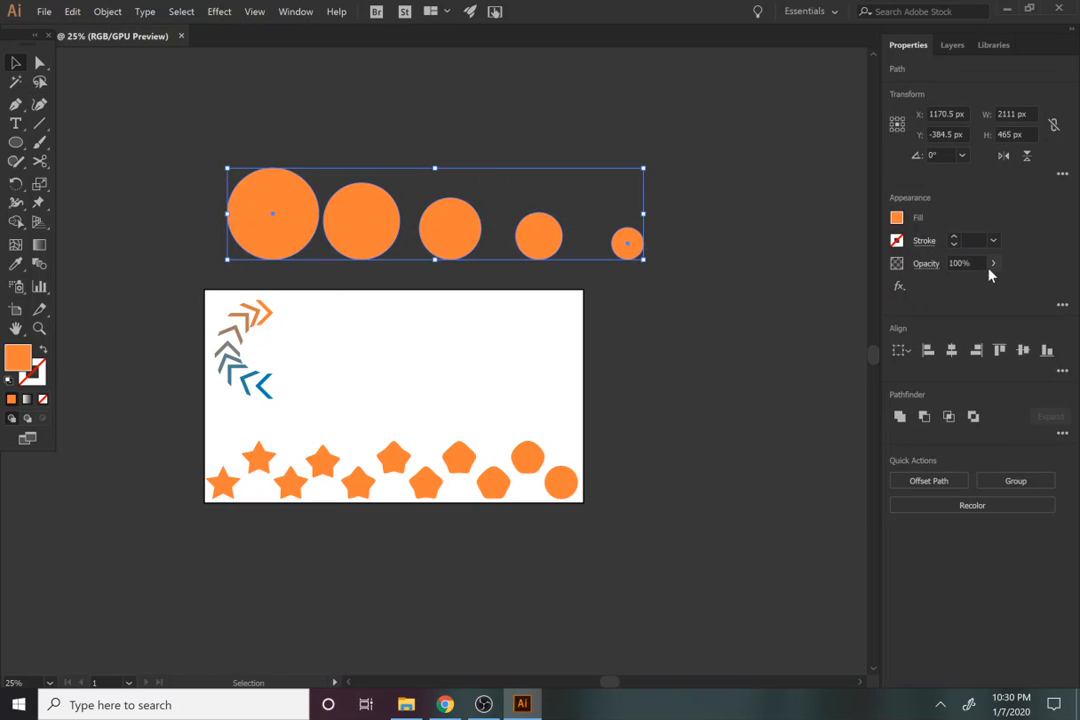
left_click(992, 264)
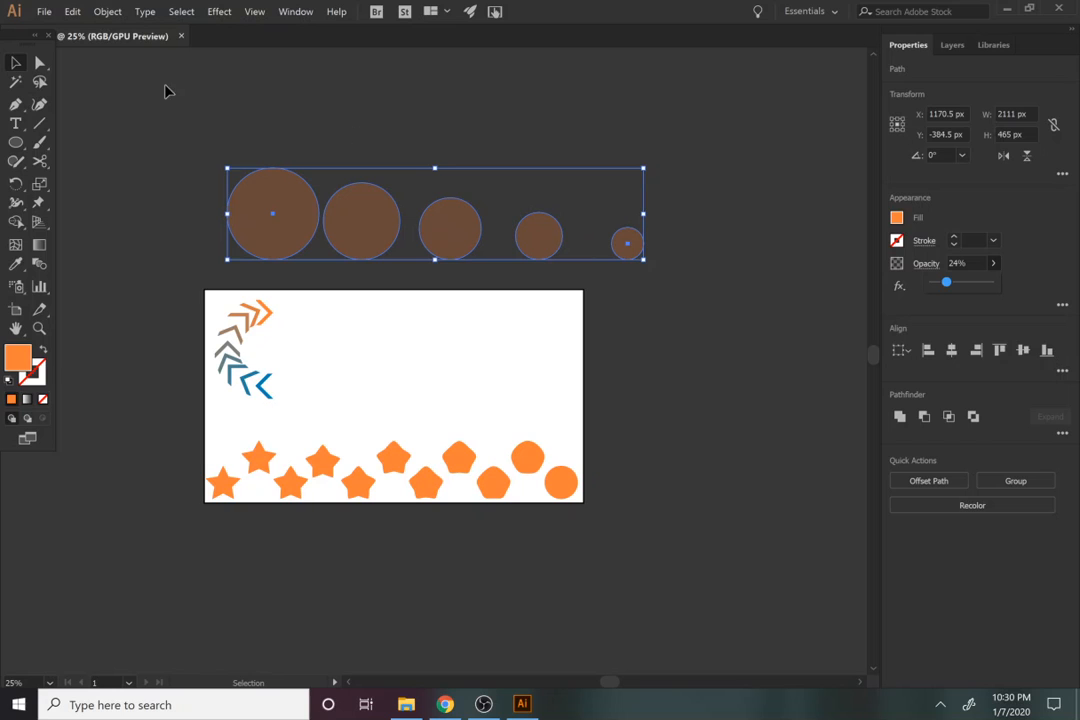
Align the five circles to their horizontal and vertical centers so they become concentric, and deselect them
left_click(951, 350)
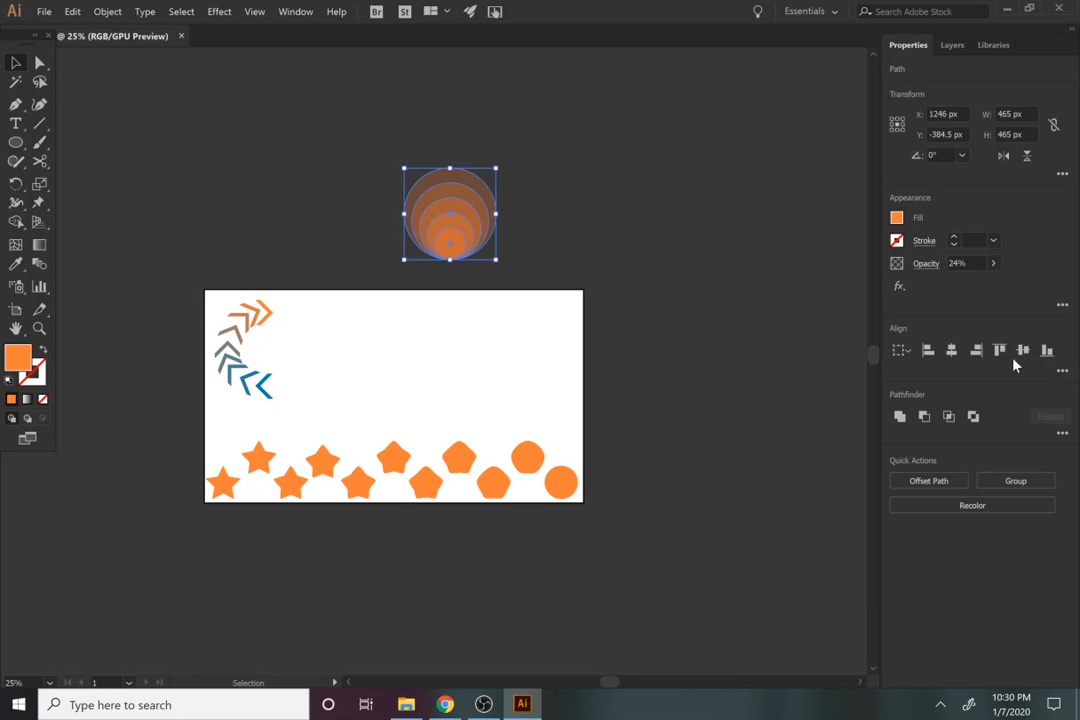
left_click(1022, 350)
left_click(687, 335)
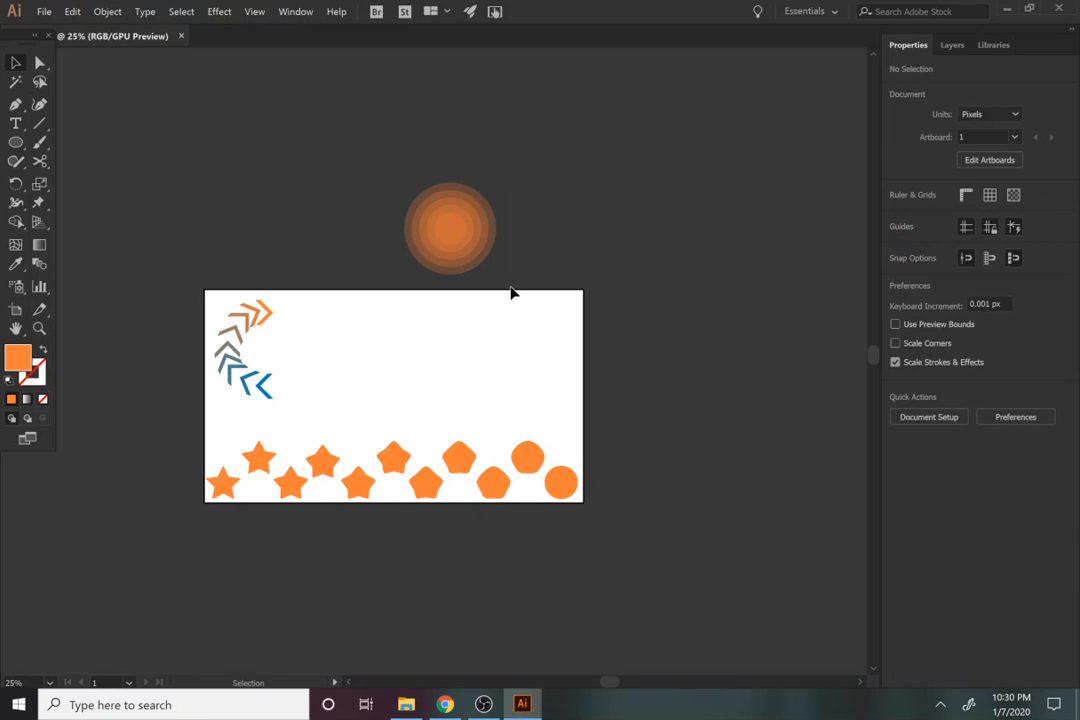
Move the concentric circles onto the artboard's upper center and raise the smallest circle's opacity to a nearly solid orange
left_click_drag(511, 292, 406, 185)
left_click_drag(451, 239, 400, 366)
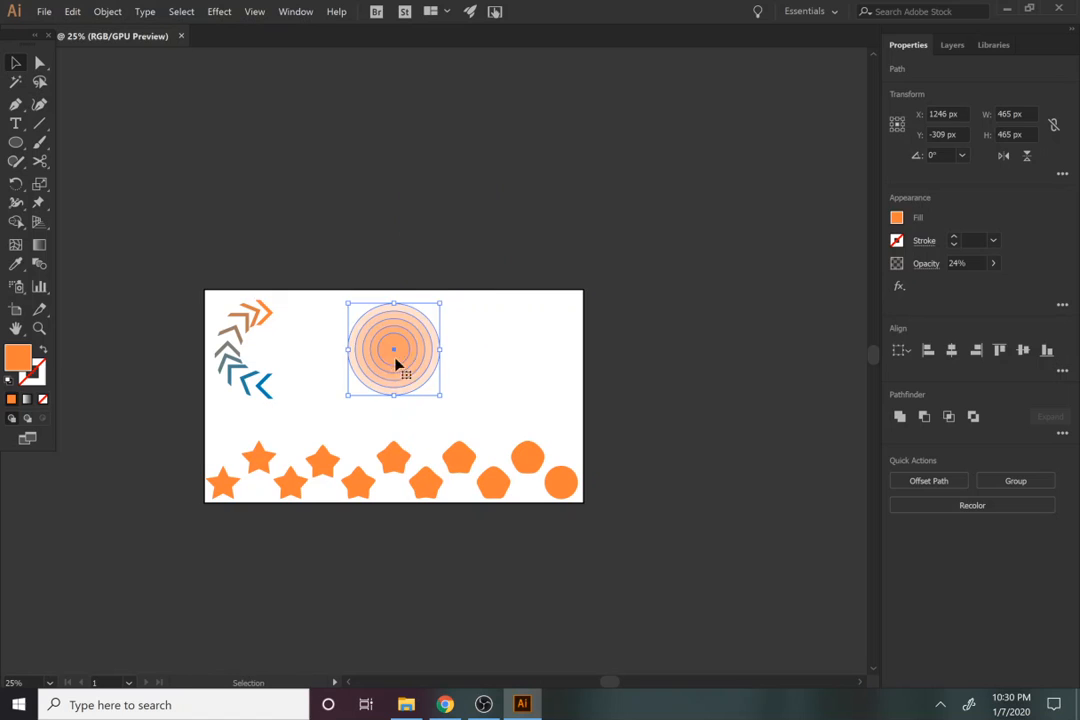
left_click(487, 402)
left_click(395, 362)
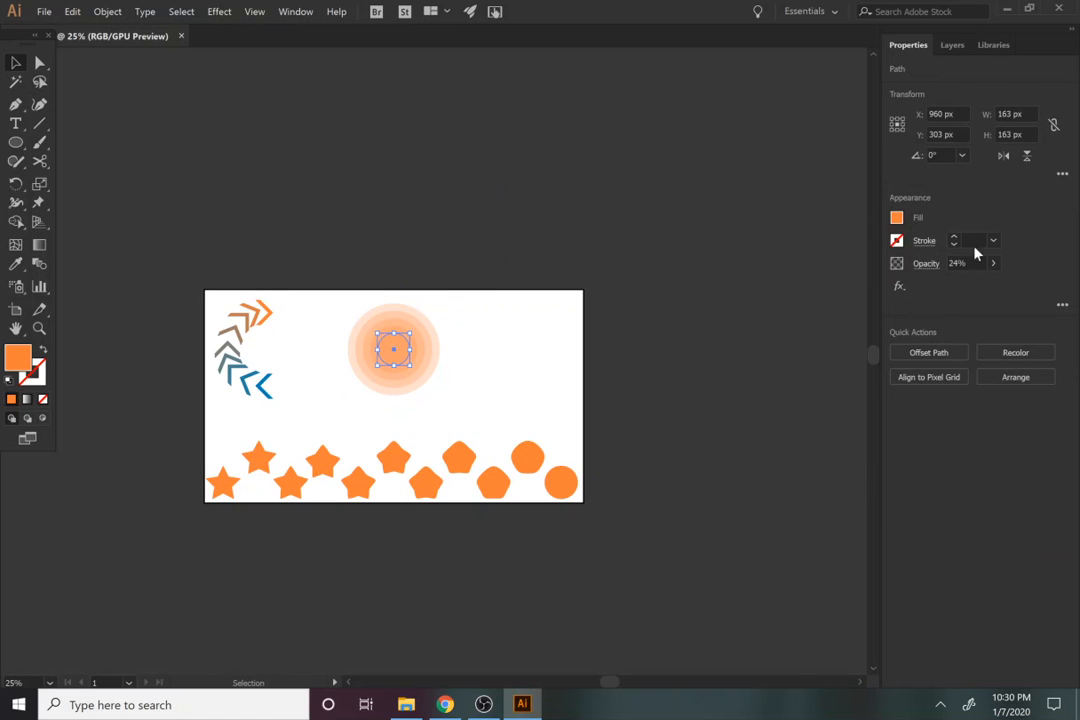
left_click(993, 263)
left_click(988, 282)
left_click(619, 414)
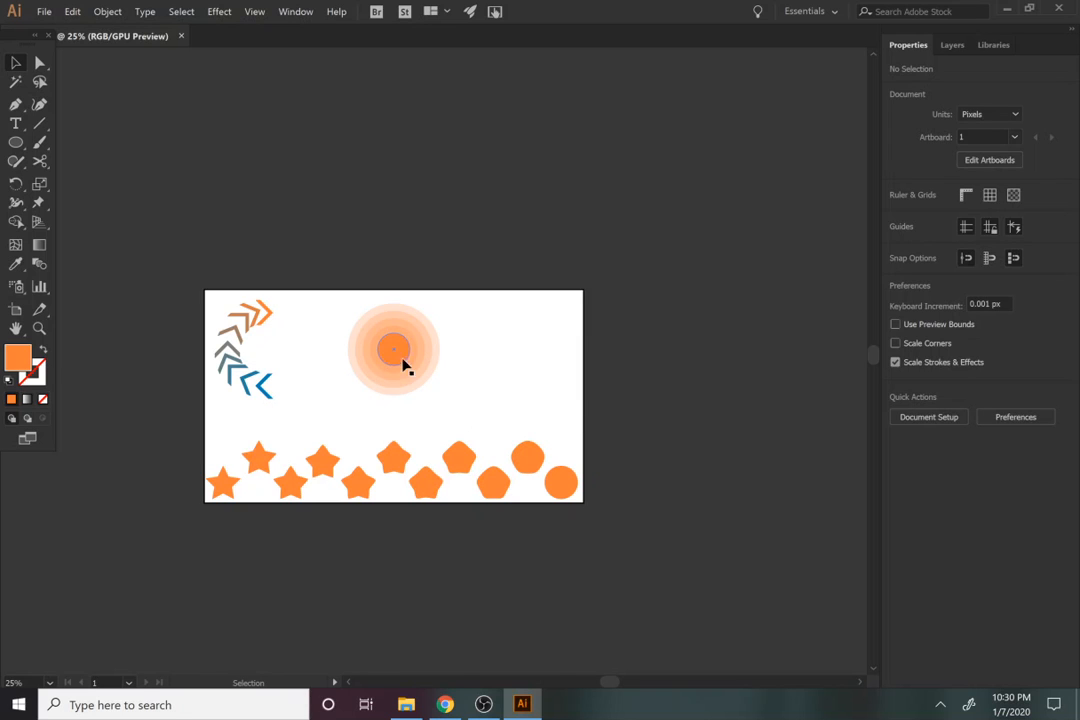
Move the concentric circles above the artboard's left half and draw a 483 px orange circle on the artboard beside the chevrons
left_click_drag(439, 415, 336, 306)
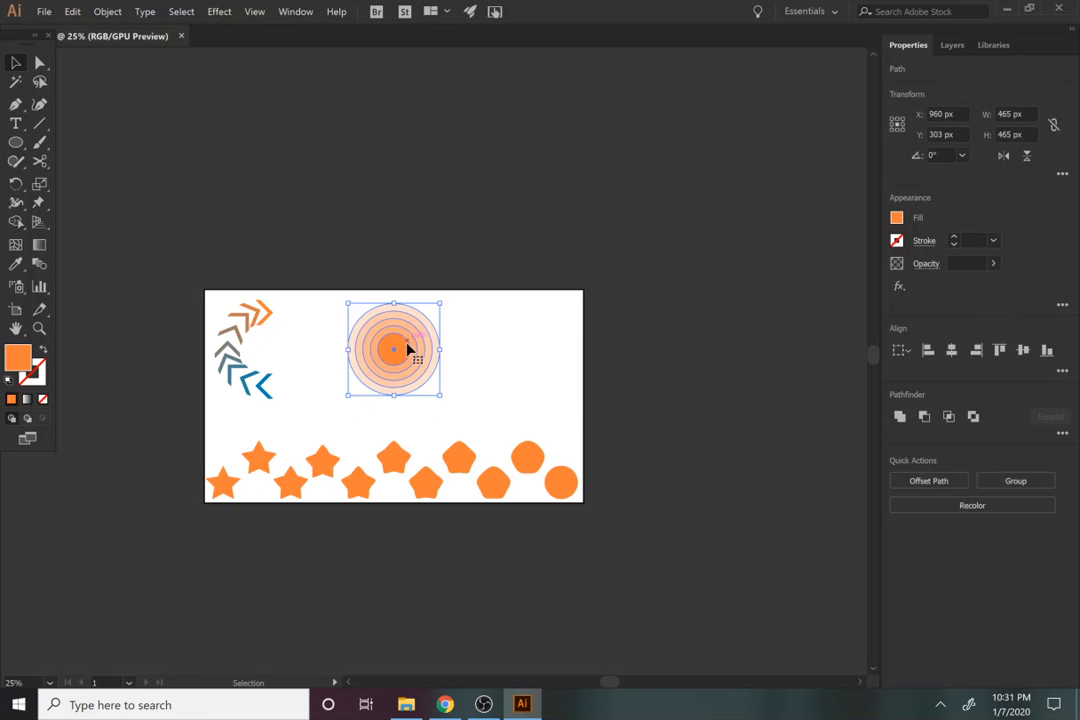
left_click_drag(400, 355, 309, 212)
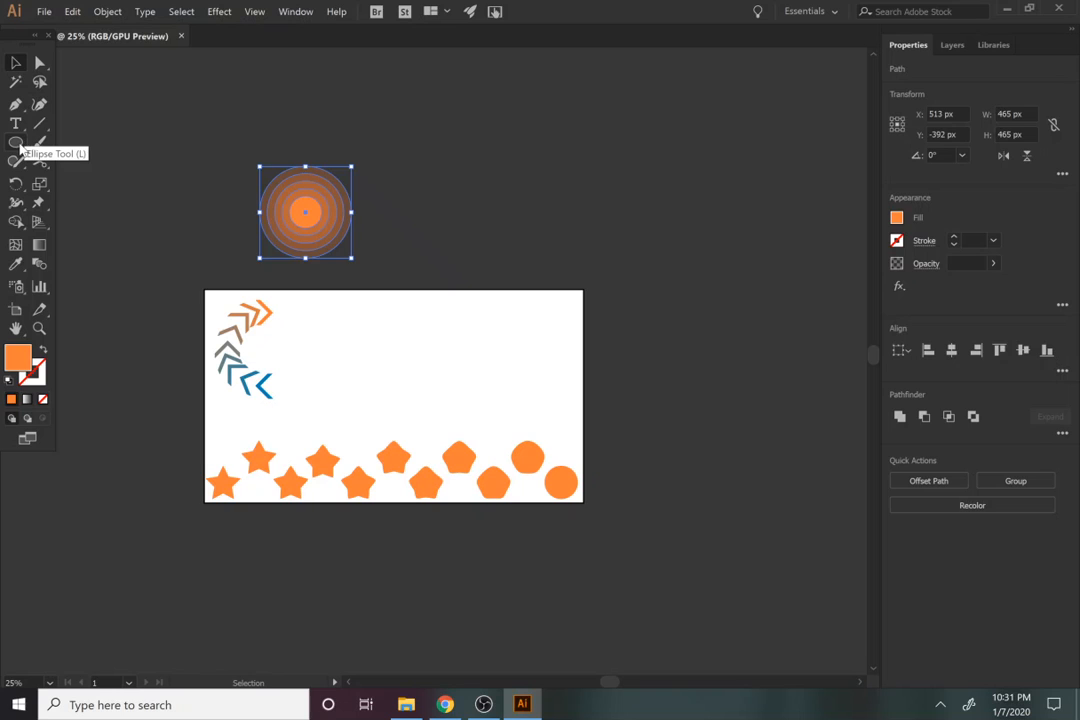
left_click(17, 143)
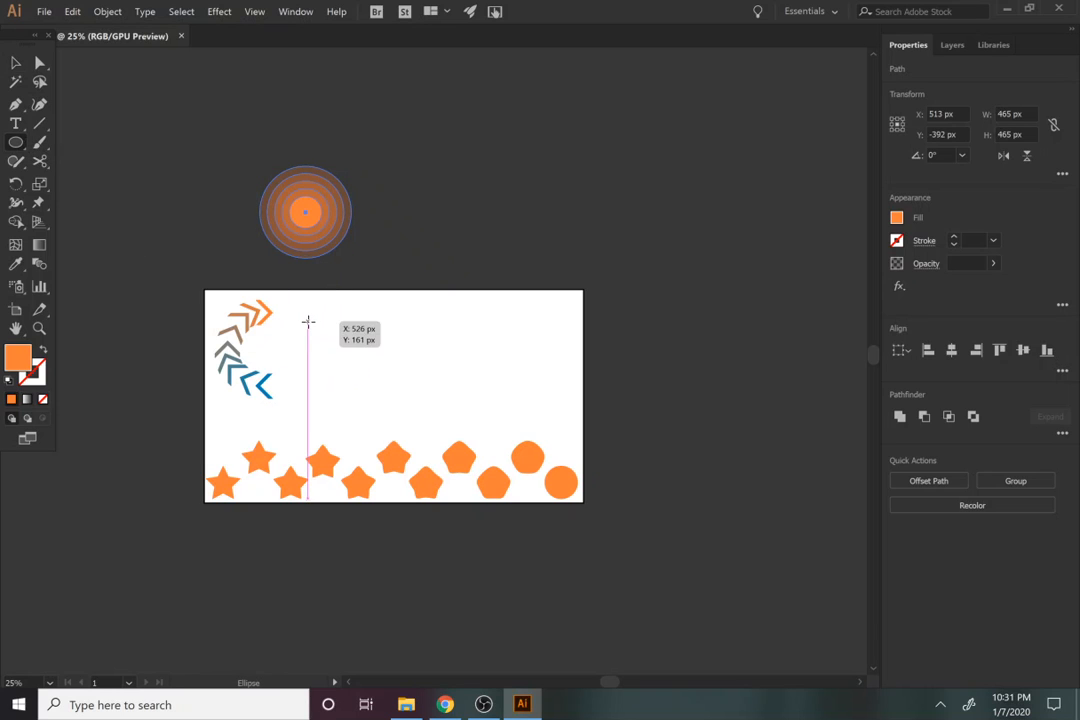
left_click_drag(308, 321, 403, 400)
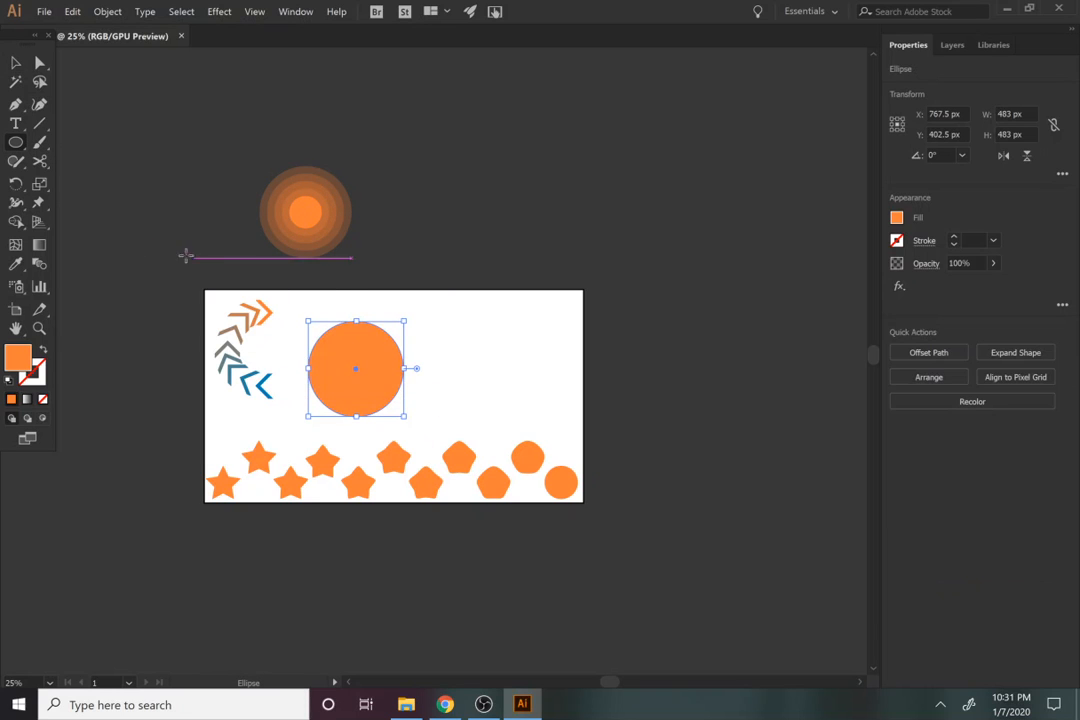
left_click(17, 63)
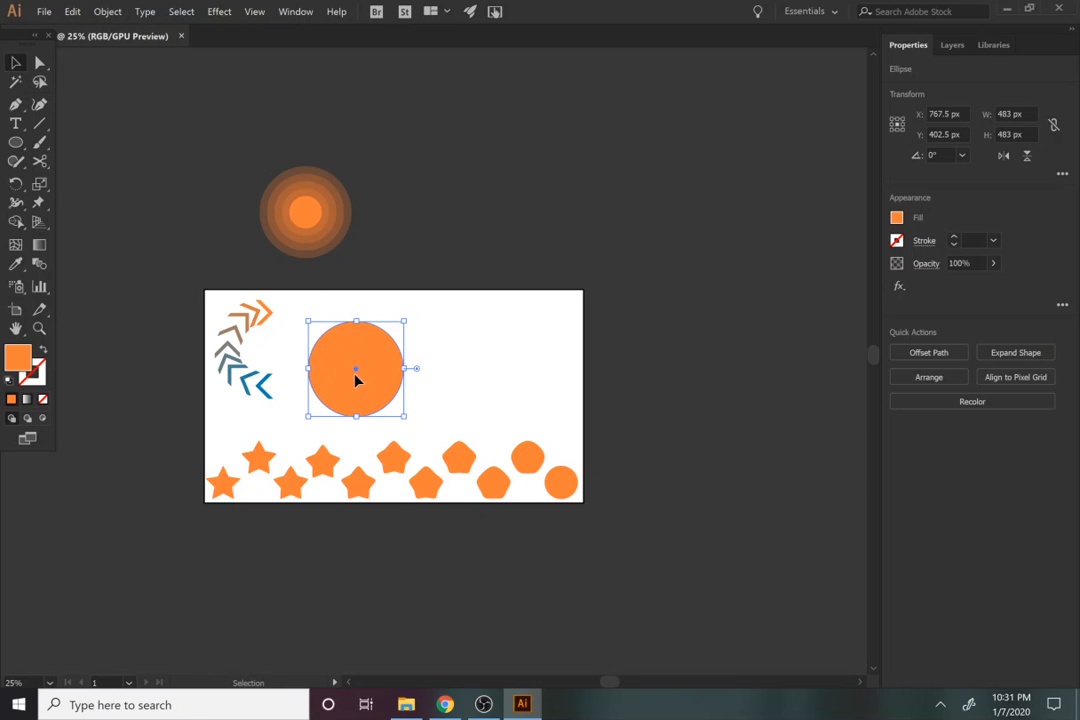
Duplicate the large circle about 75 px to the right and remove the copy with its overlap using Shape Builder, leaving a thin left-hand crescent
left_click_drag(356, 378, 371, 378)
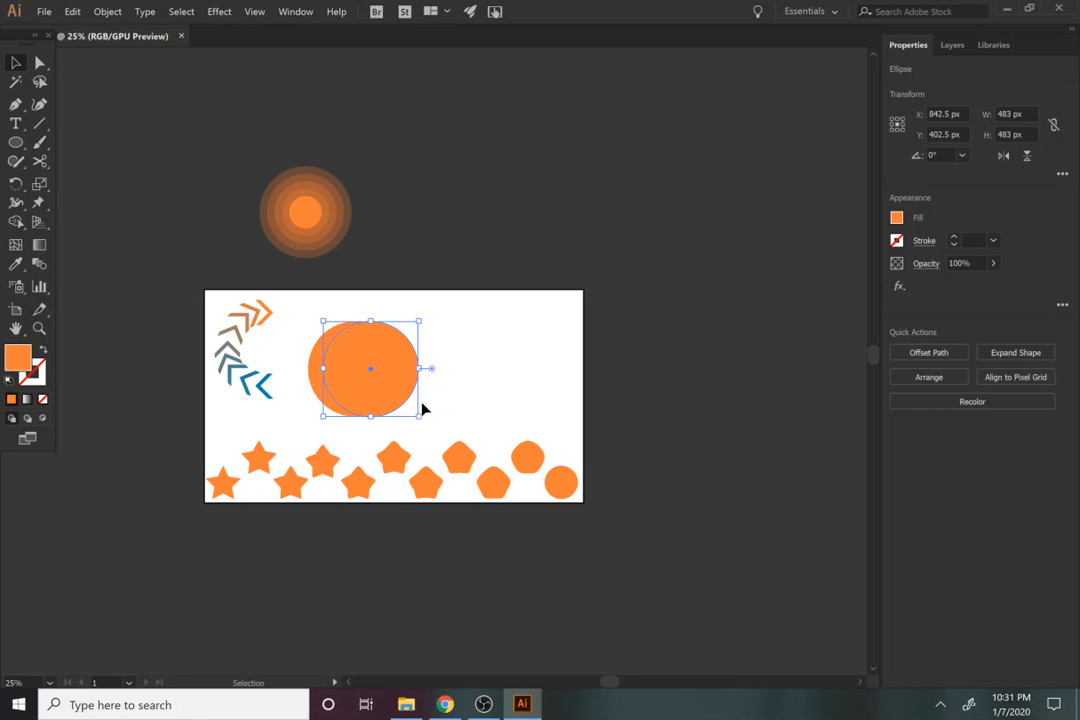
left_click_drag(297, 328, 716, 386)
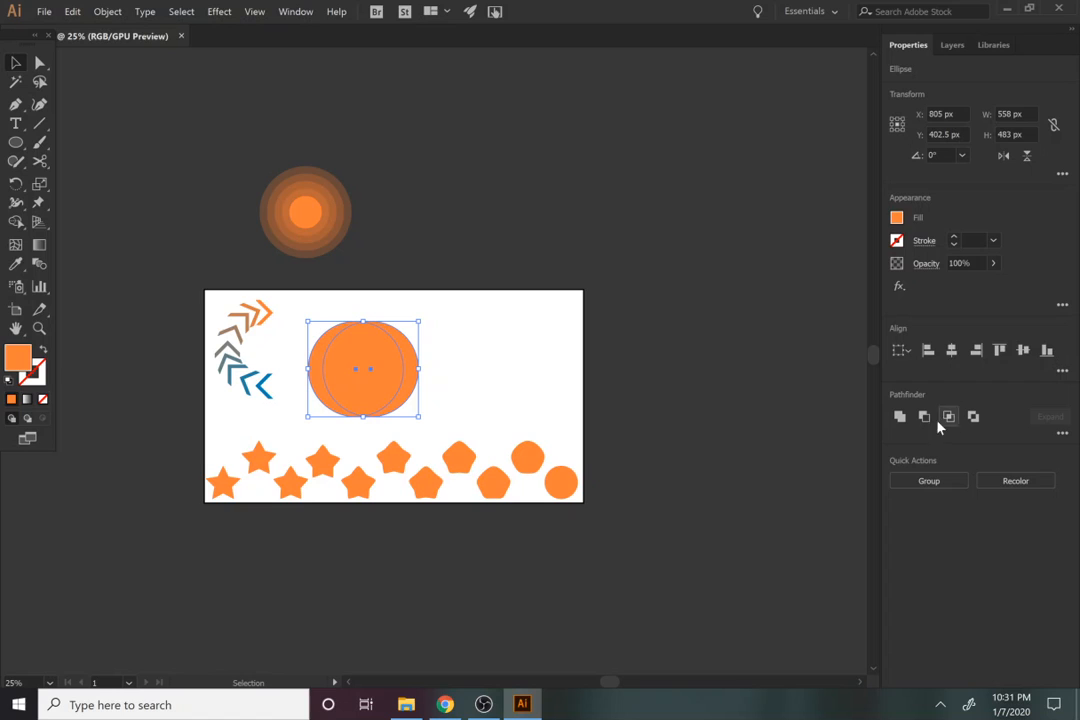
left_click(18, 223)
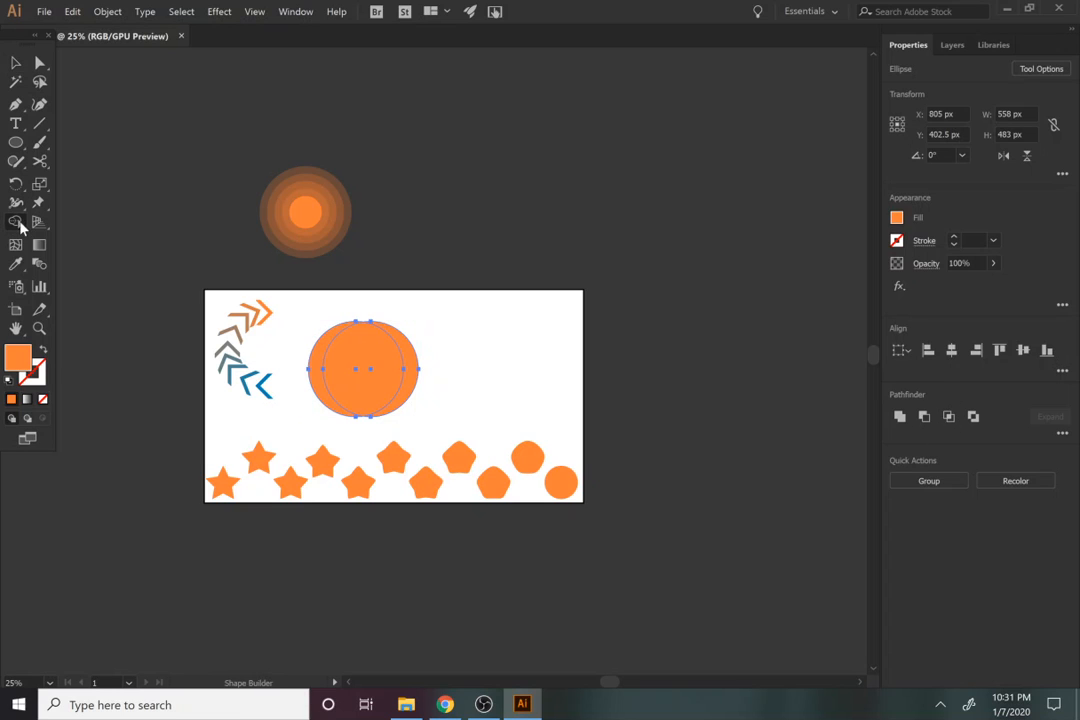
left_click_drag(443, 376, 362, 369)
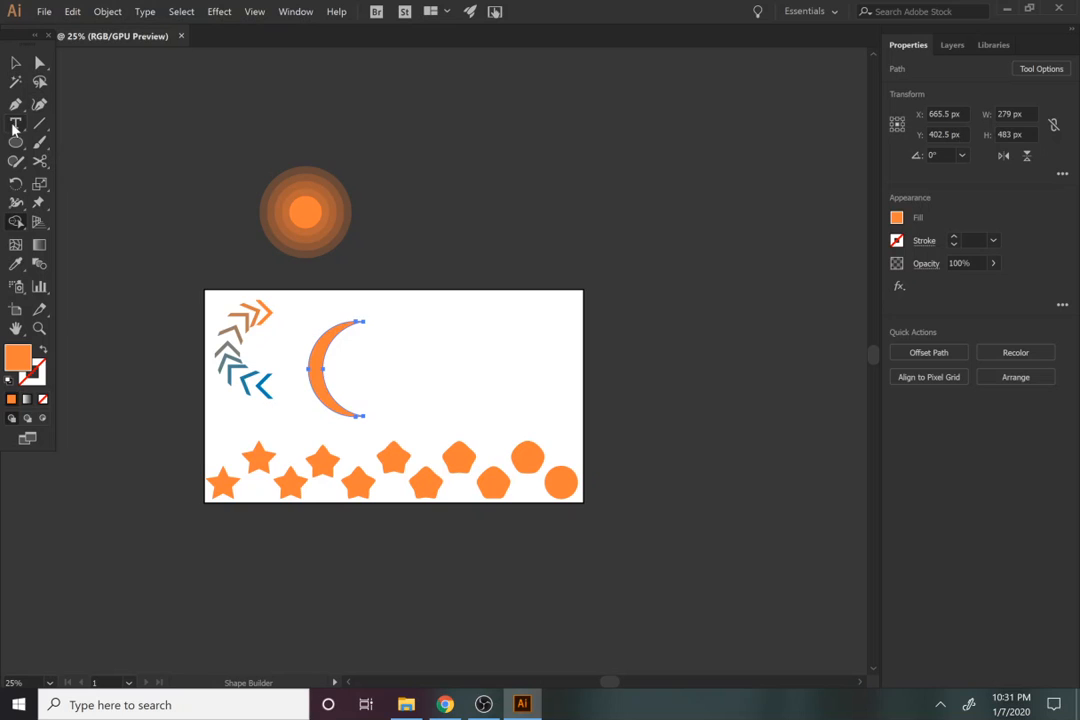
Draw an orange rectangle about 174 by 700 px over the crescent's two tips and select it together with the crescent
left_click_drag(18, 147, 58, 136)
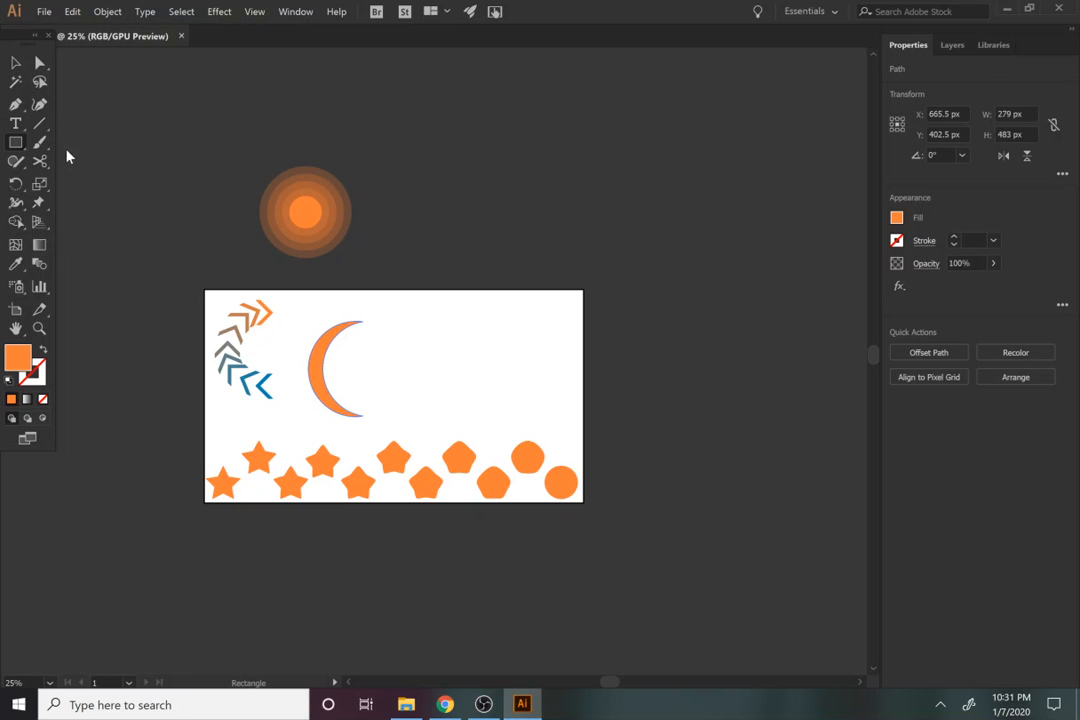
left_click_drag(340, 290, 376, 431)
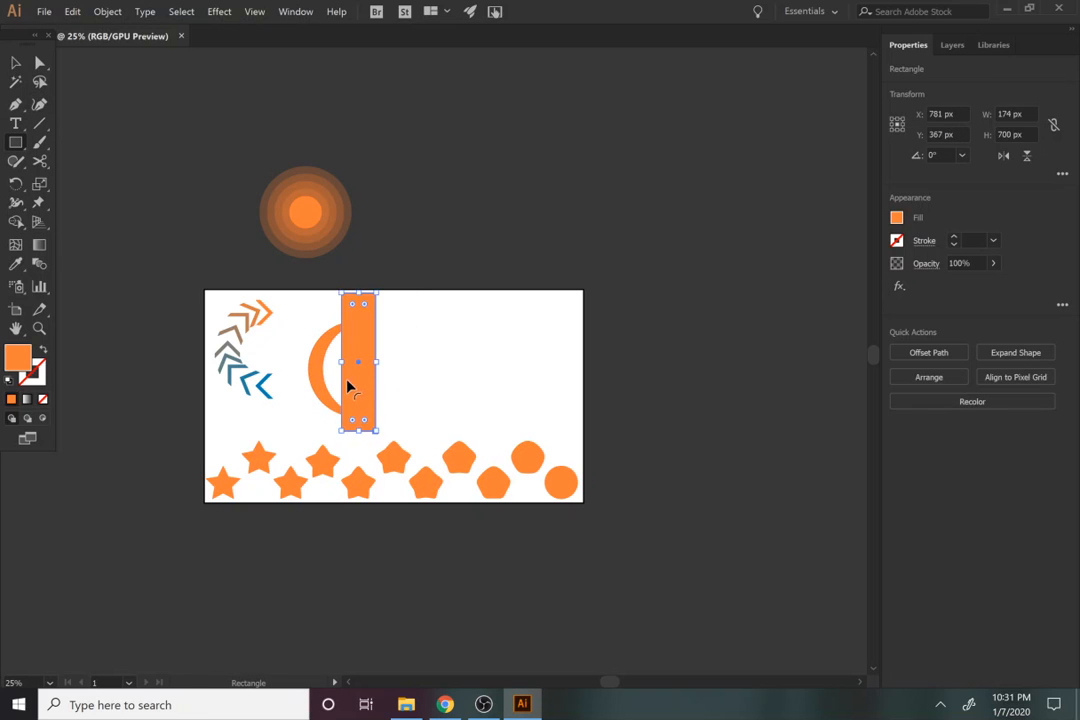
key("z")
left_click(338, 368)
left_click(538, 429)
left_click_drag(533, 393, 415, 430)
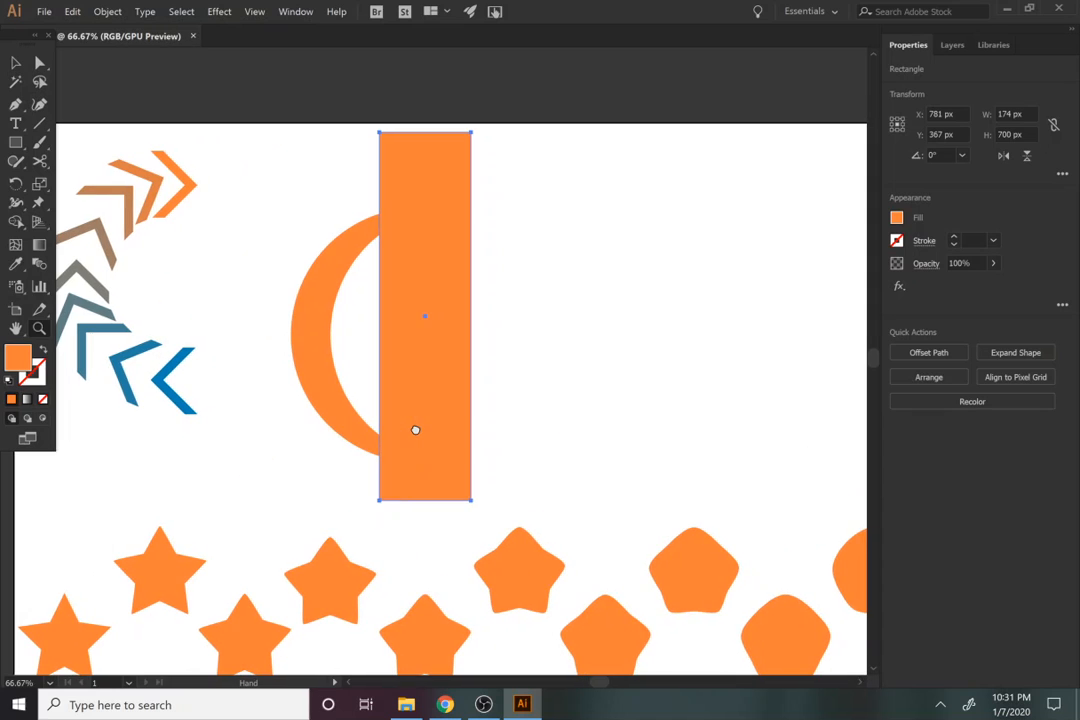
key("v")
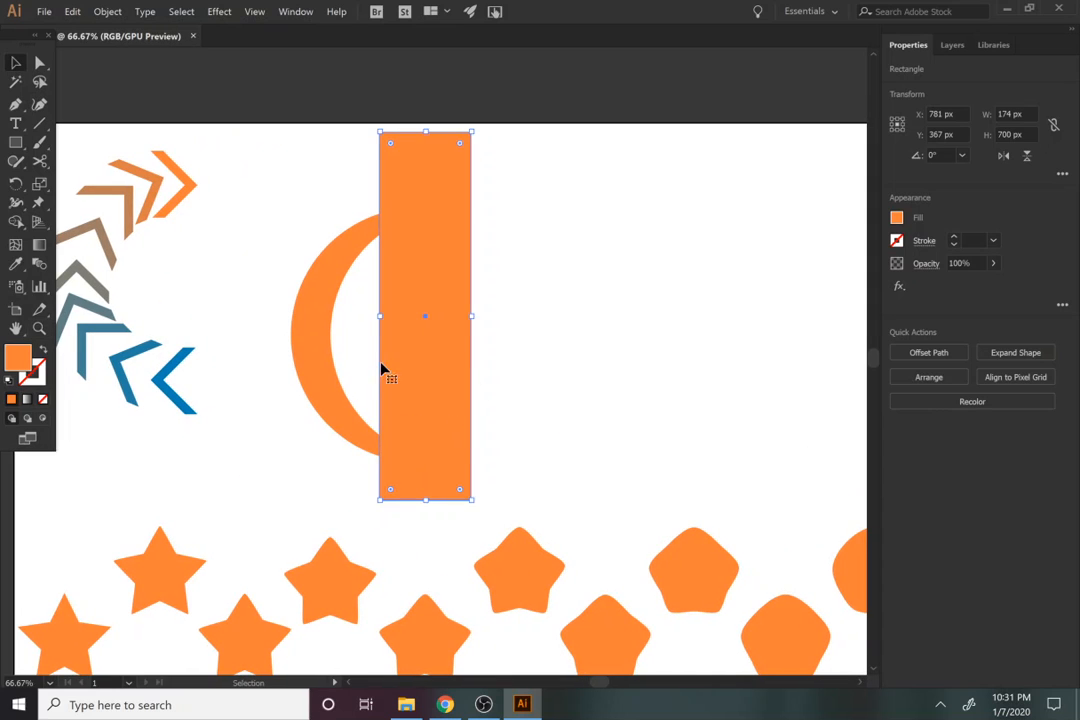
left_click_drag(265, 378, 505, 395)
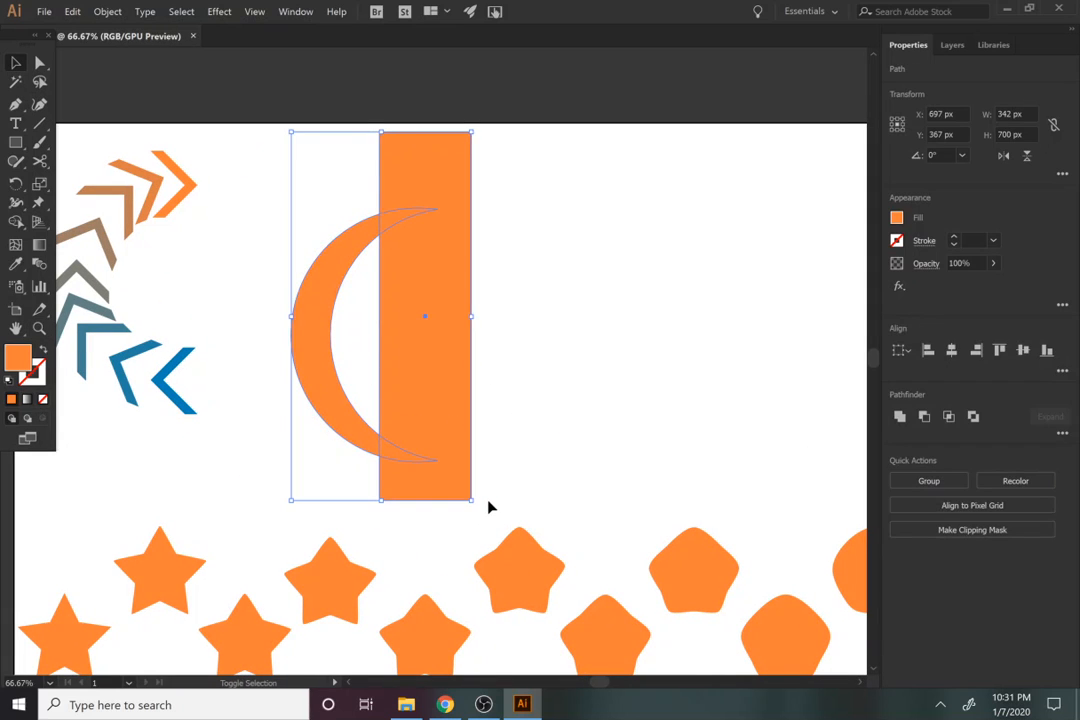